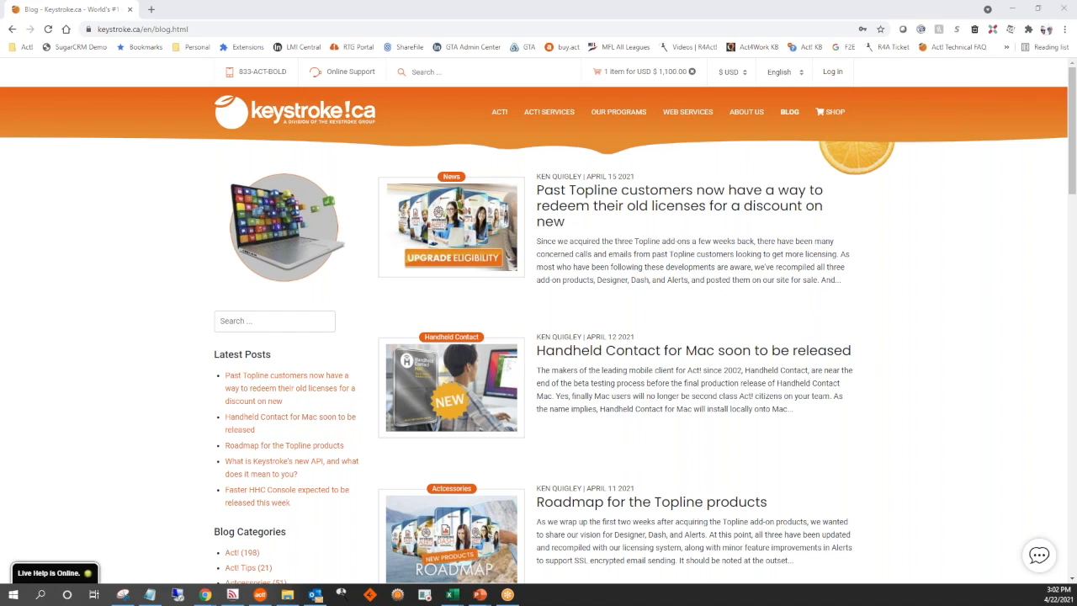
- Scroll through the recent Keystroke blog posts to the pagination, then return to the keystroke.ca home page
scroll(620, 437, "down", 2)
scroll(639, 383, "down", 2)
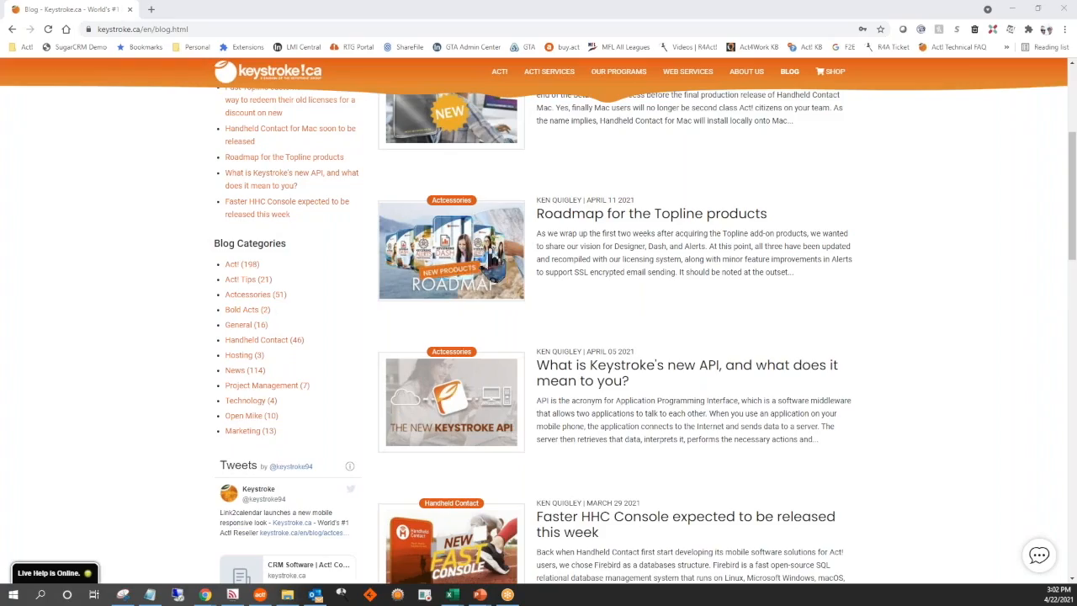
scroll(673, 345, "down", 4)
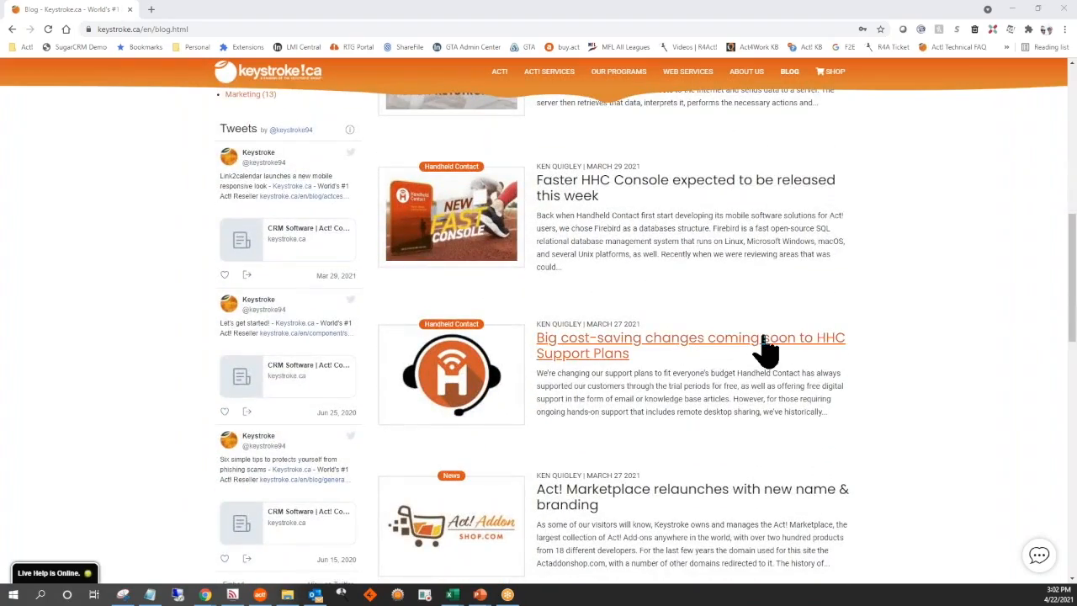
scroll(764, 354, "down", 2)
scroll(764, 353, "down", 4)
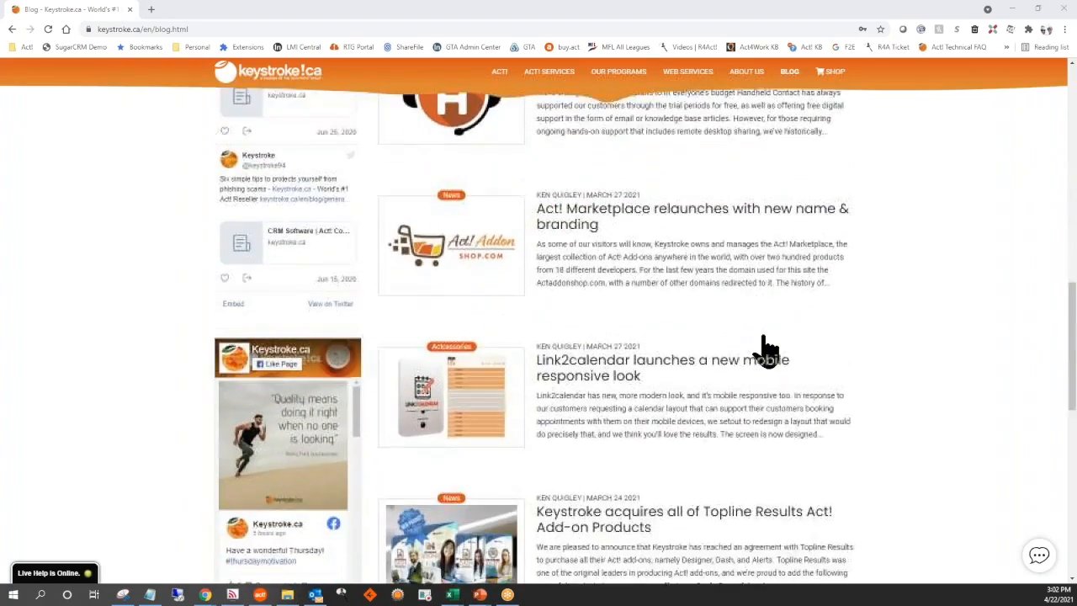
scroll(765, 349, "down", 1)
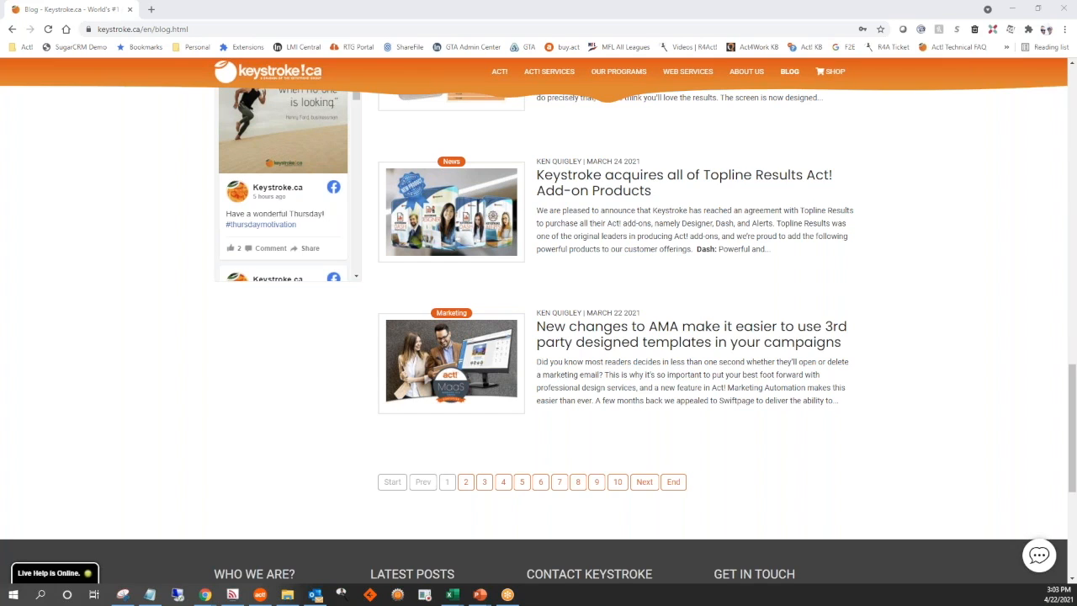
left_click(303, 78)
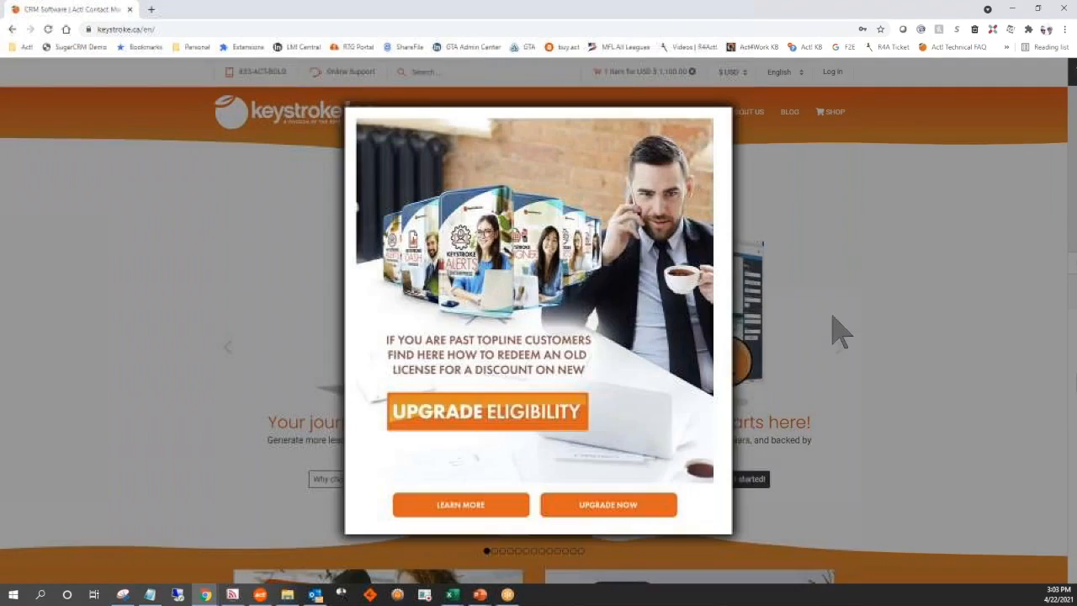
- Dismiss the upgrade promotion pop-up and reload the Keystroke.ca home page
left_click(722, 119)
scroll(809, 303, "down", 6)
scroll(812, 310, "up", 3)
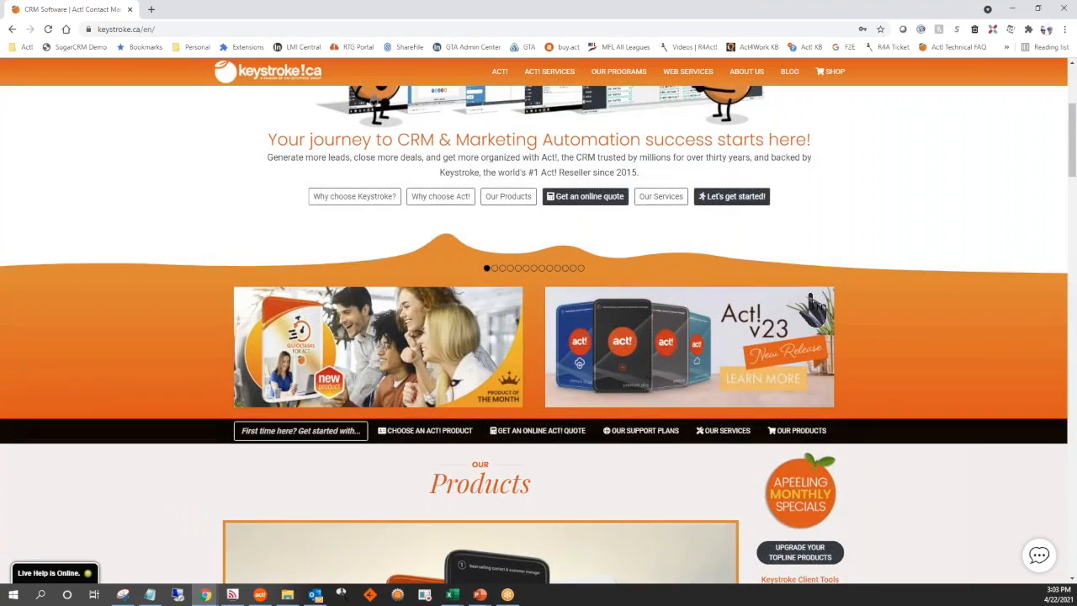
scroll(815, 309, "up", 4)
left_click(49, 30)
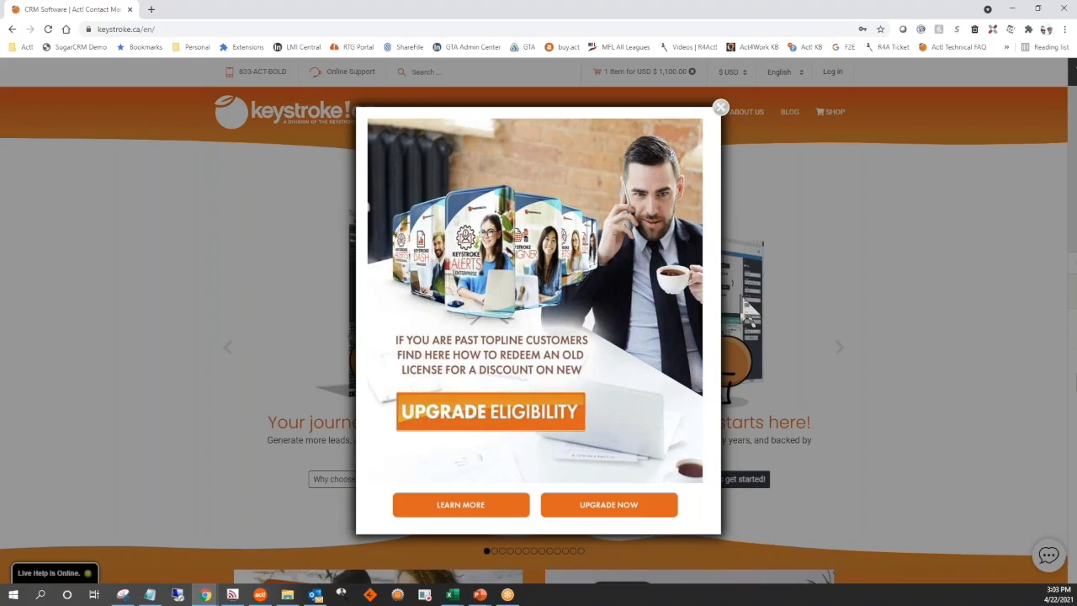
- Dismiss the pop-up again and open Keystroke Training Videos from the right sidebar
left_click(720, 108)
scroll(832, 378, "down", 15)
scroll(842, 370, "down", 2)
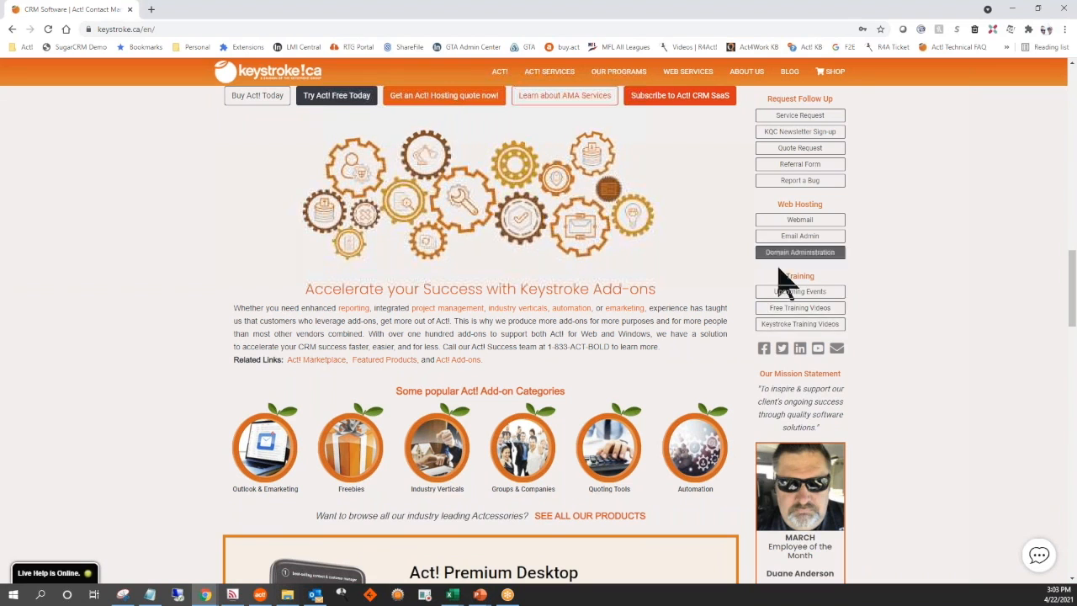
left_click(799, 324)
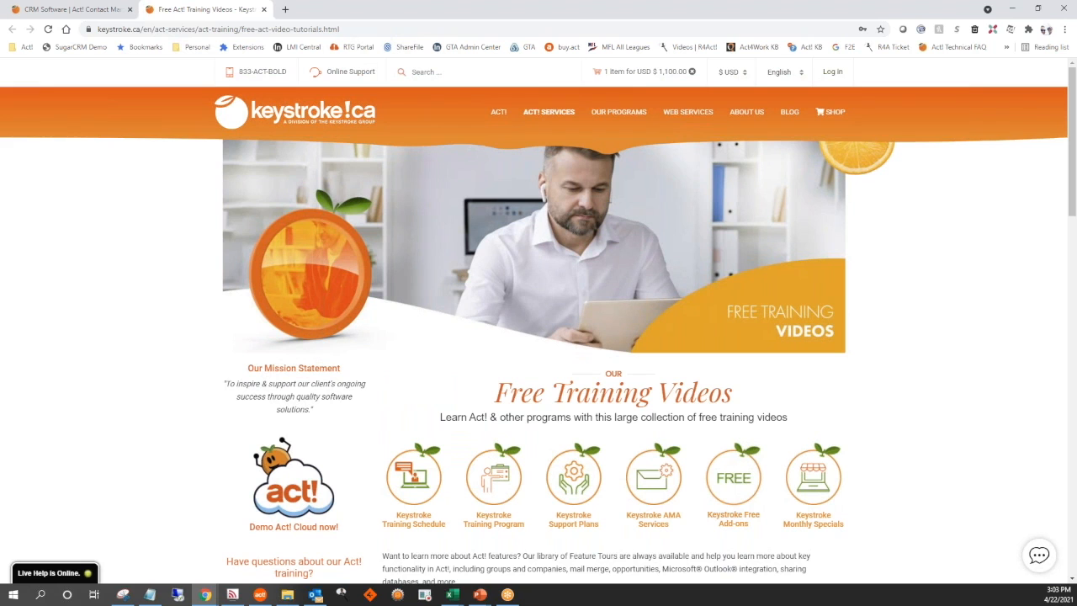
- Scroll down to Act! Training Videos and display the Keystroke Product Videos list
scroll(538, 320, "down", 3)
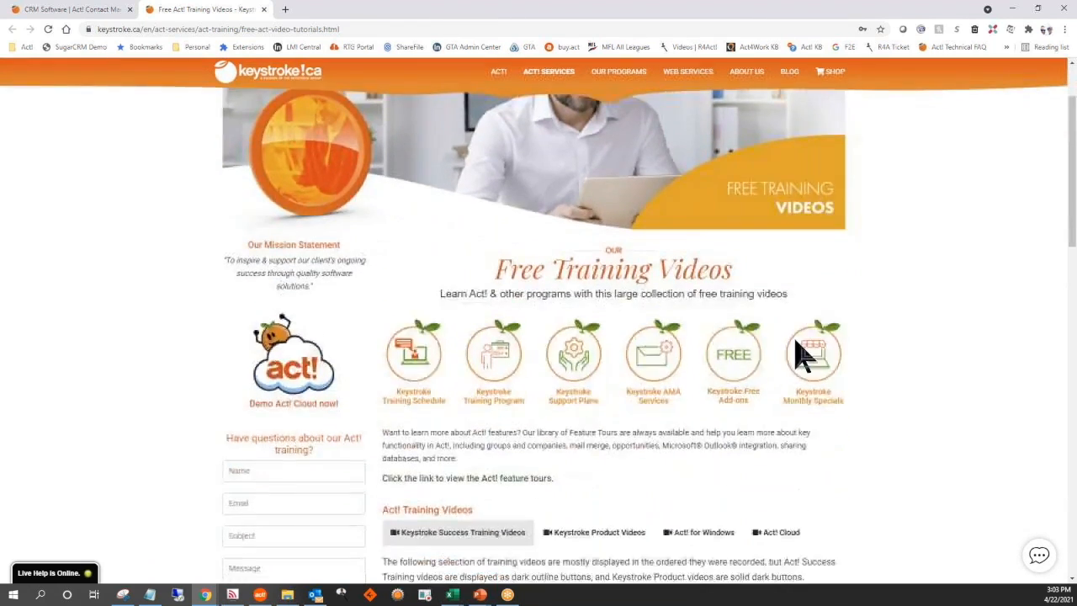
scroll(597, 210, "down", 3)
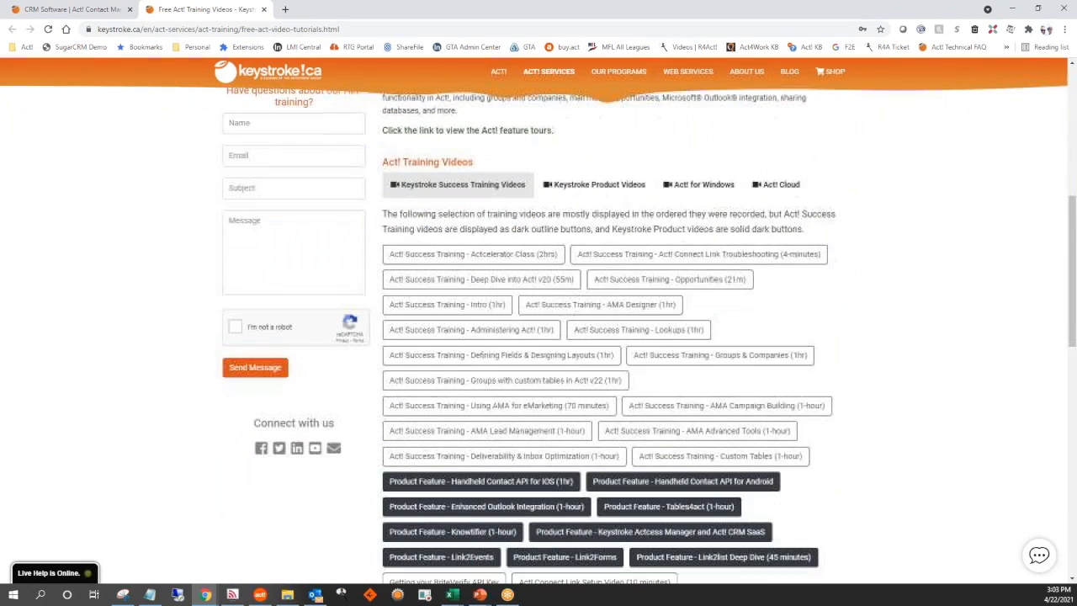
left_click(604, 194)
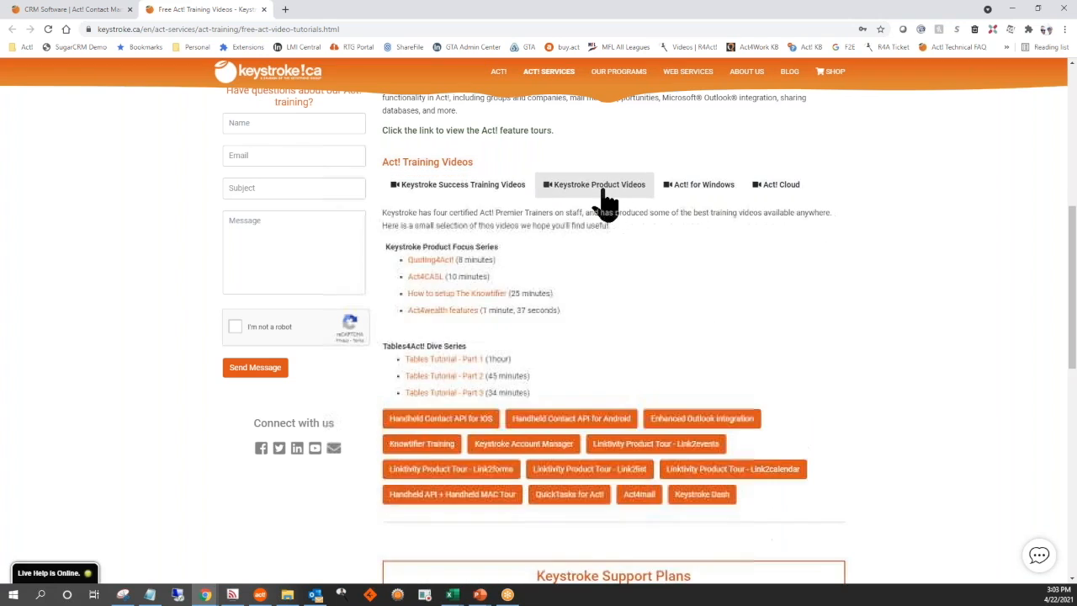
scroll(638, 224, "down", 2)
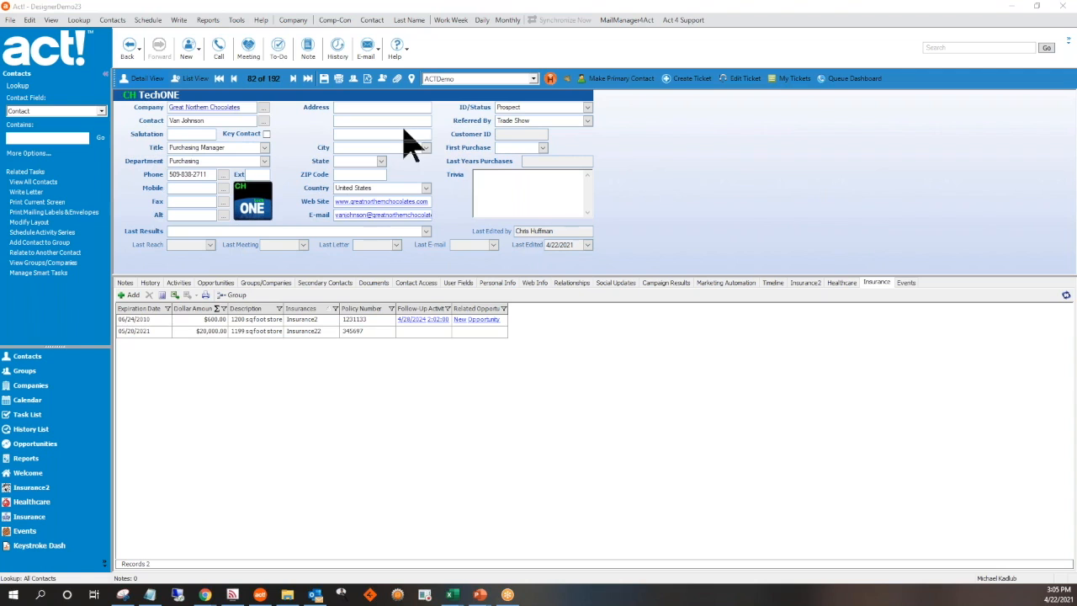
- Launch Define Custom Tables from the Tools menu to show the Banking table's fields
left_click(236, 22)
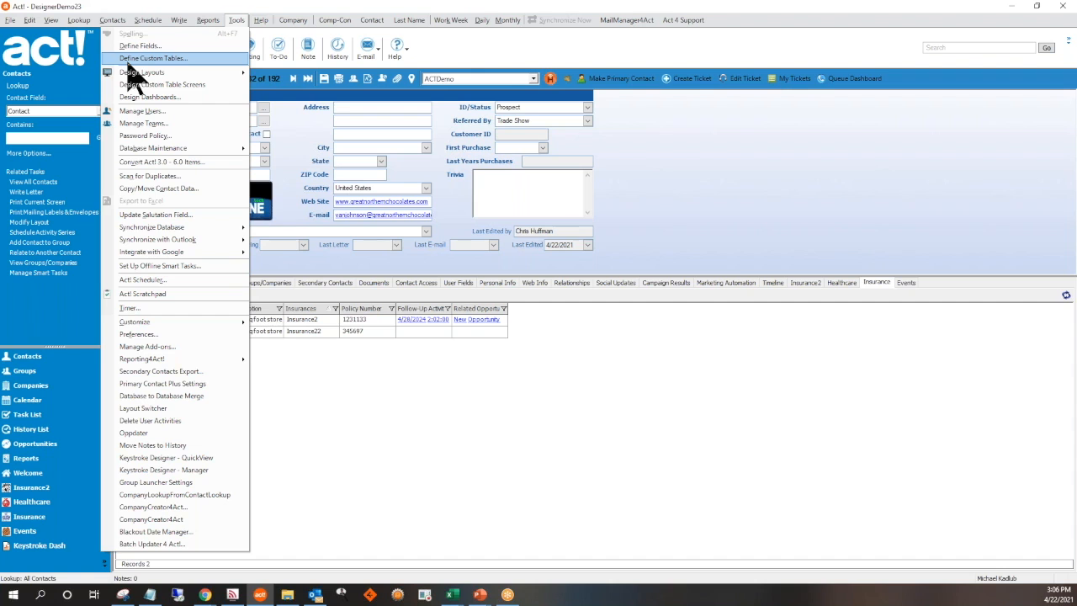
left_click(133, 60)
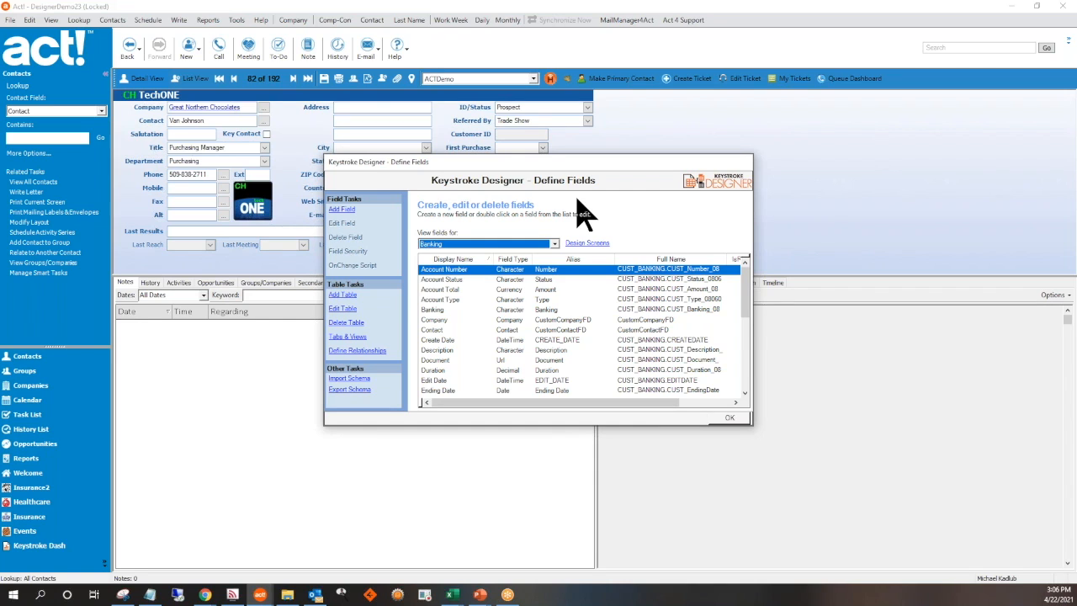
left_click(554, 243)
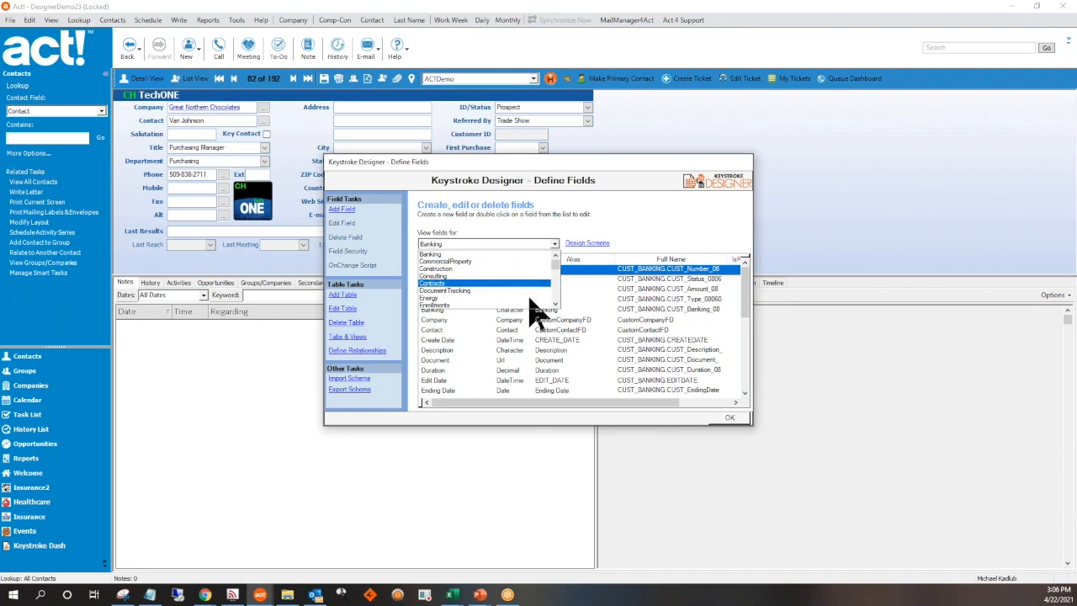
left_click_drag(557, 268, 560, 304)
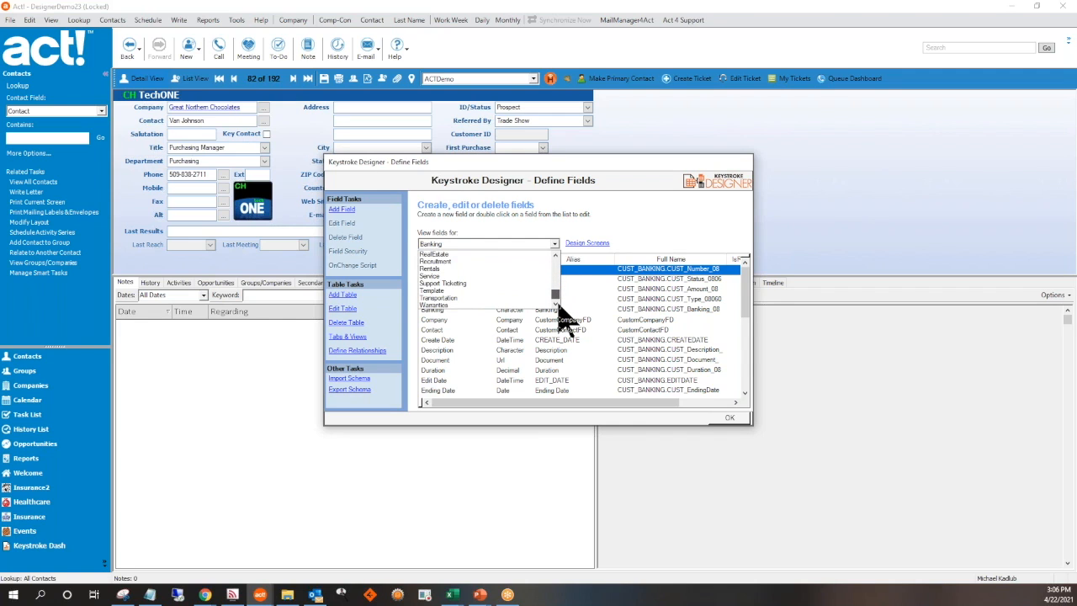
left_click_drag(558, 305, 561, 272)
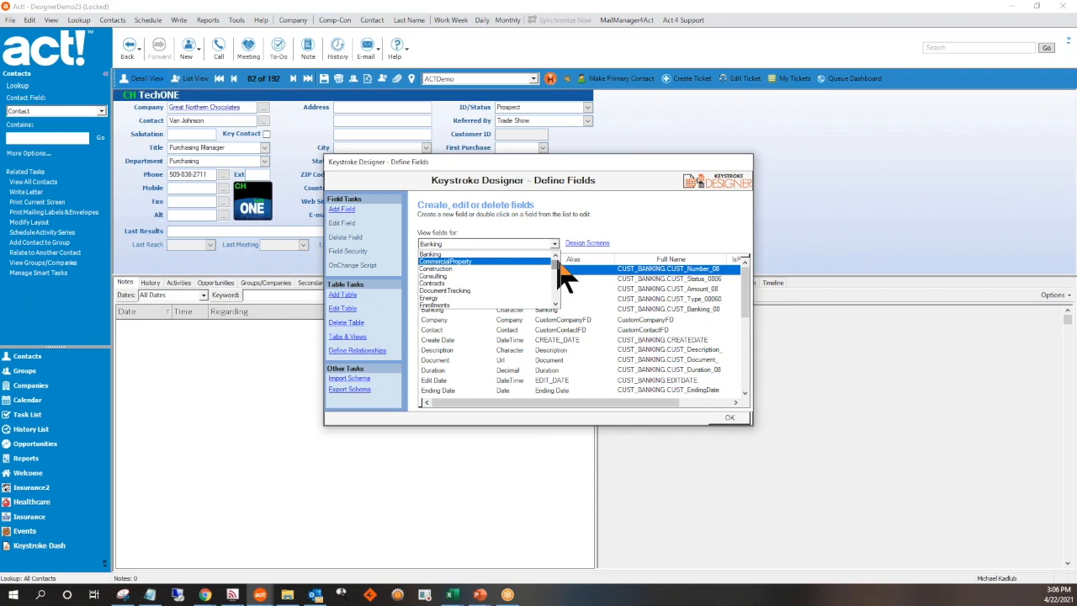
left_click(551, 242)
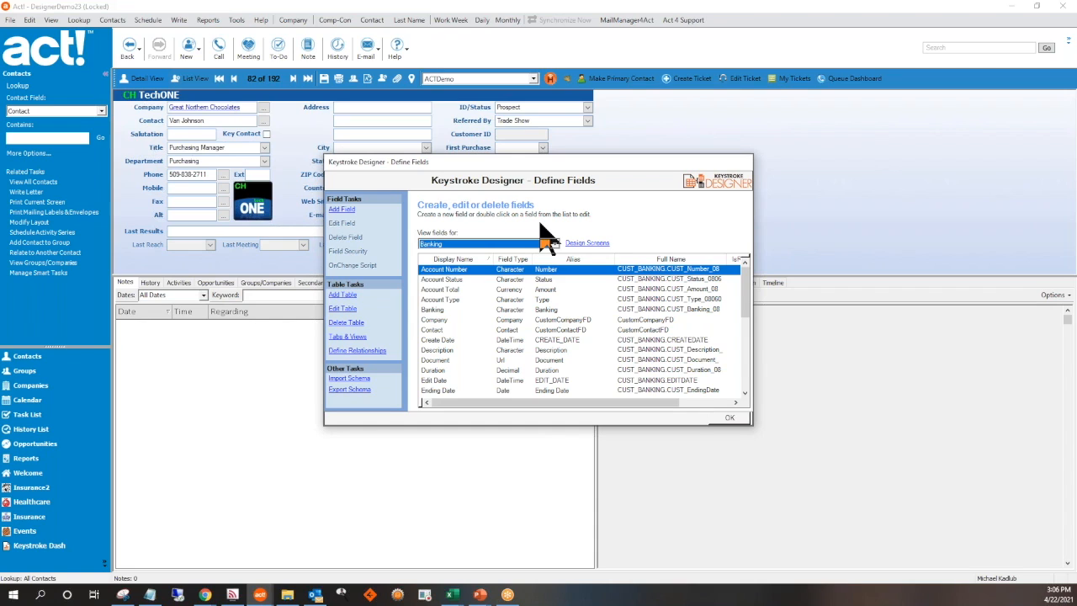
- Run the Table Wizard for a table named 'NewTable' to its final page, then close without creating it
left_click(344, 296)
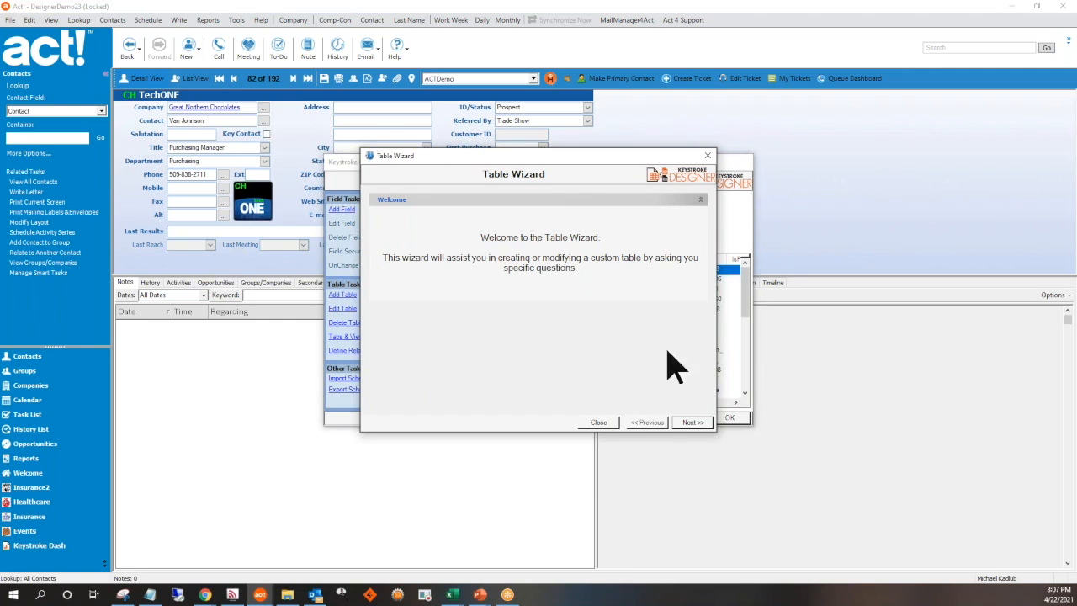
left_click(691, 423)
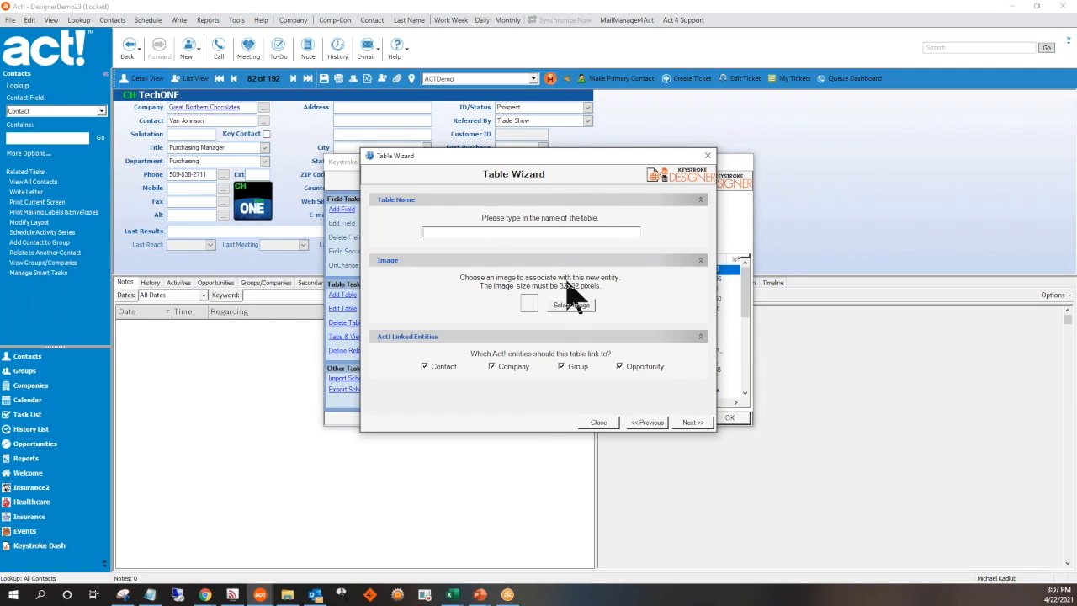
type("NewTable")
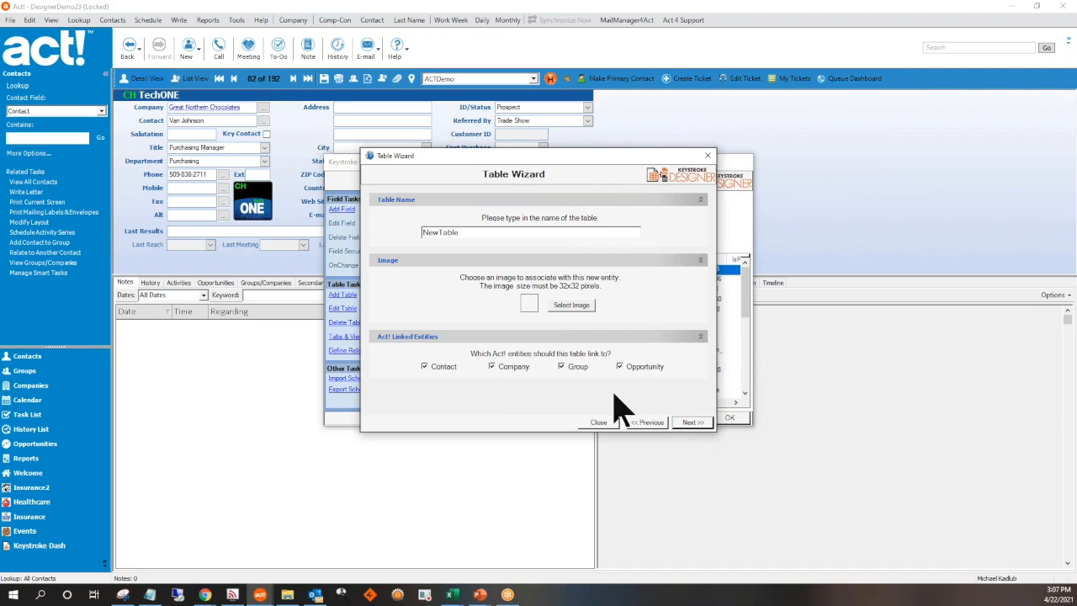
left_click(688, 422)
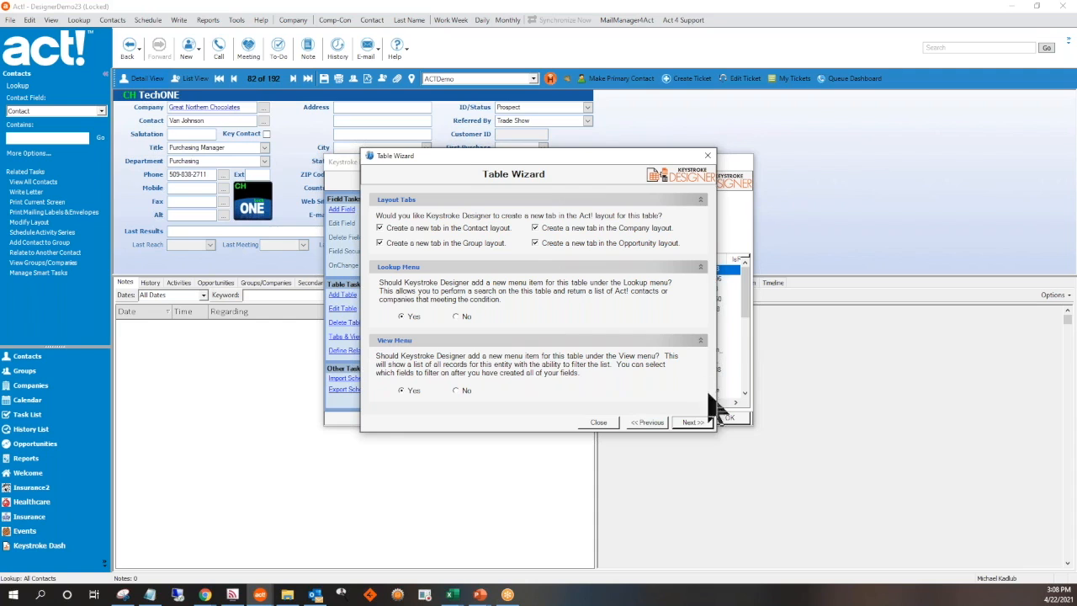
left_click(691, 423)
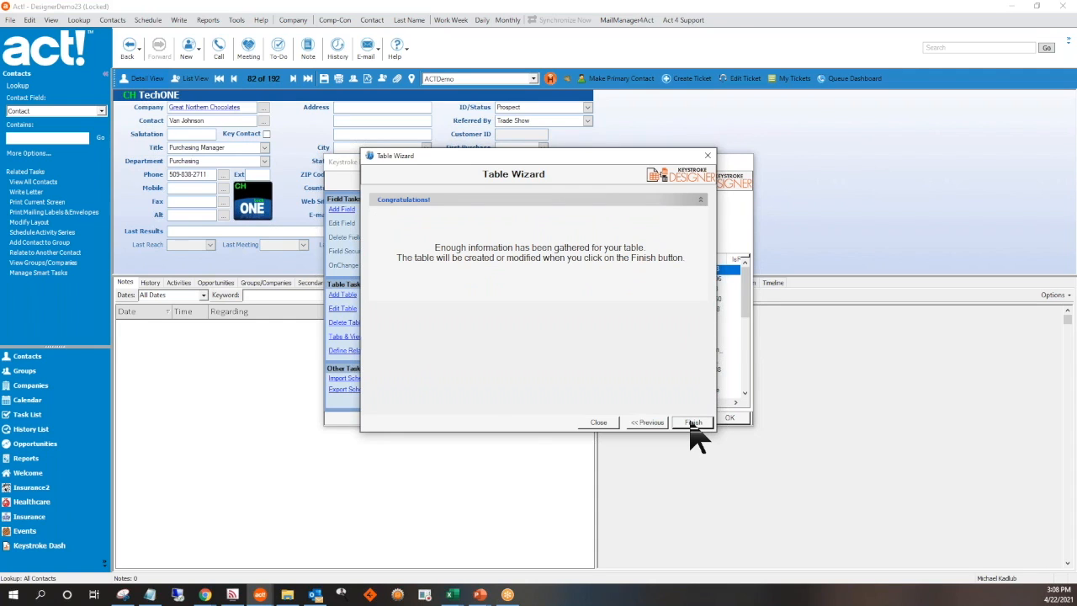
left_click(599, 424)
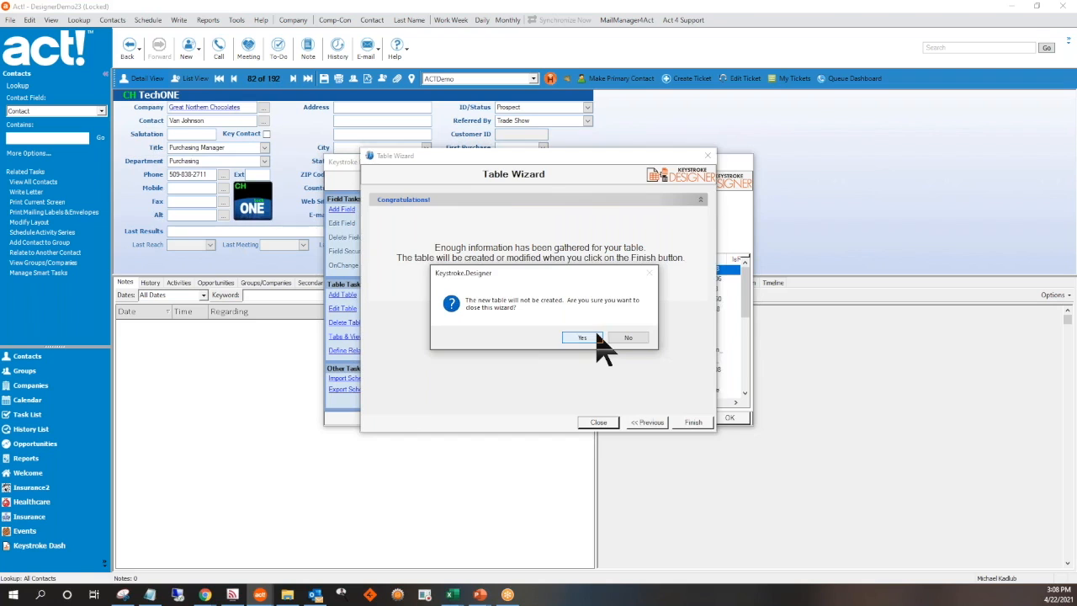
- Confirm abandoning the new table and switch 'View fields for' to the Insurance2 table
left_click(595, 337)
left_click(555, 244)
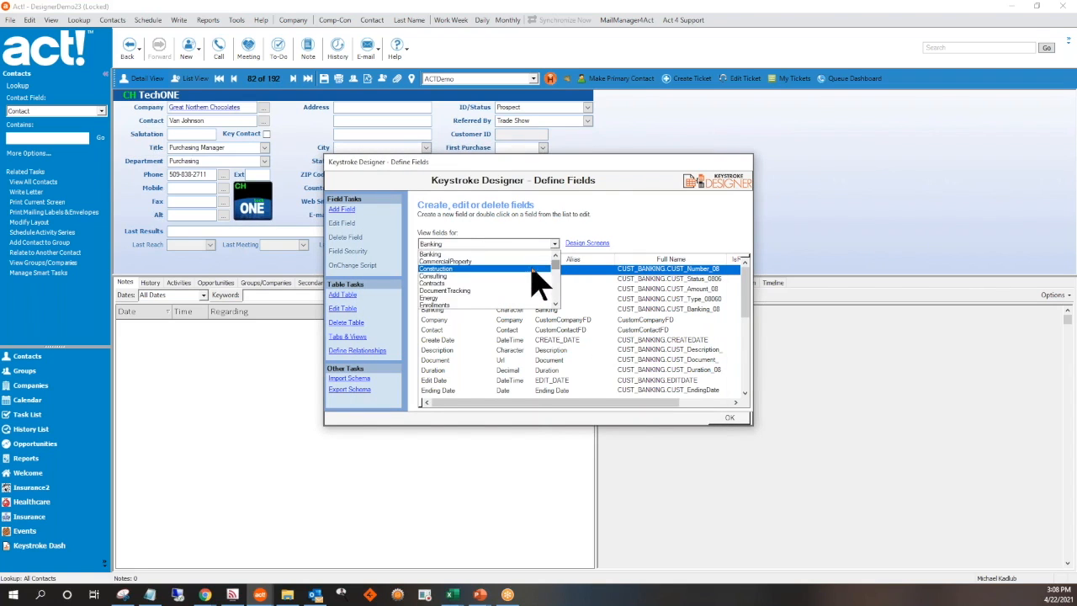
scroll(537, 286, "down", 5)
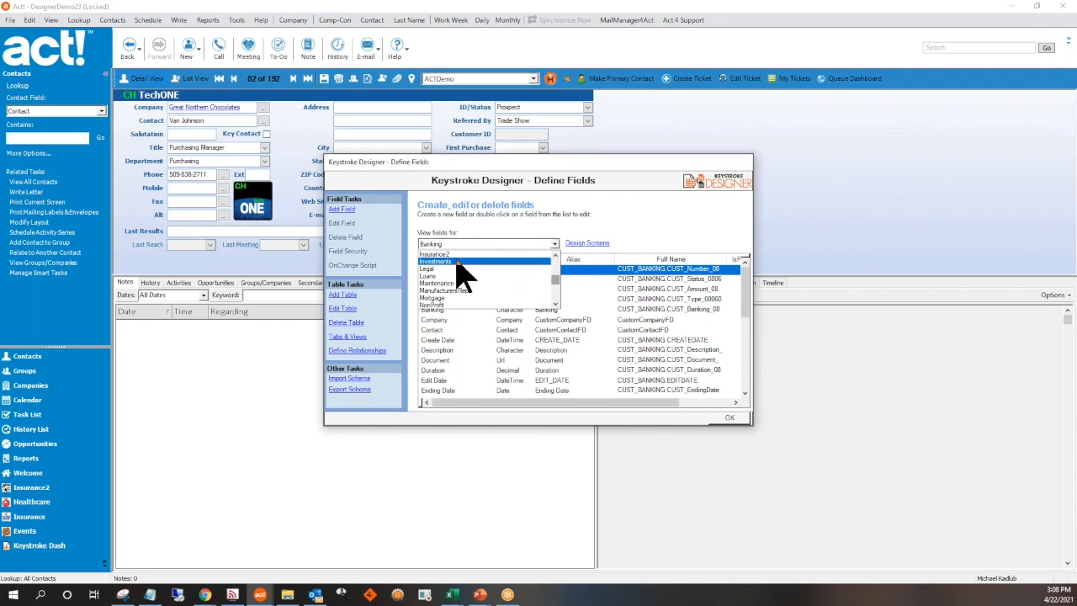
left_click(452, 255)
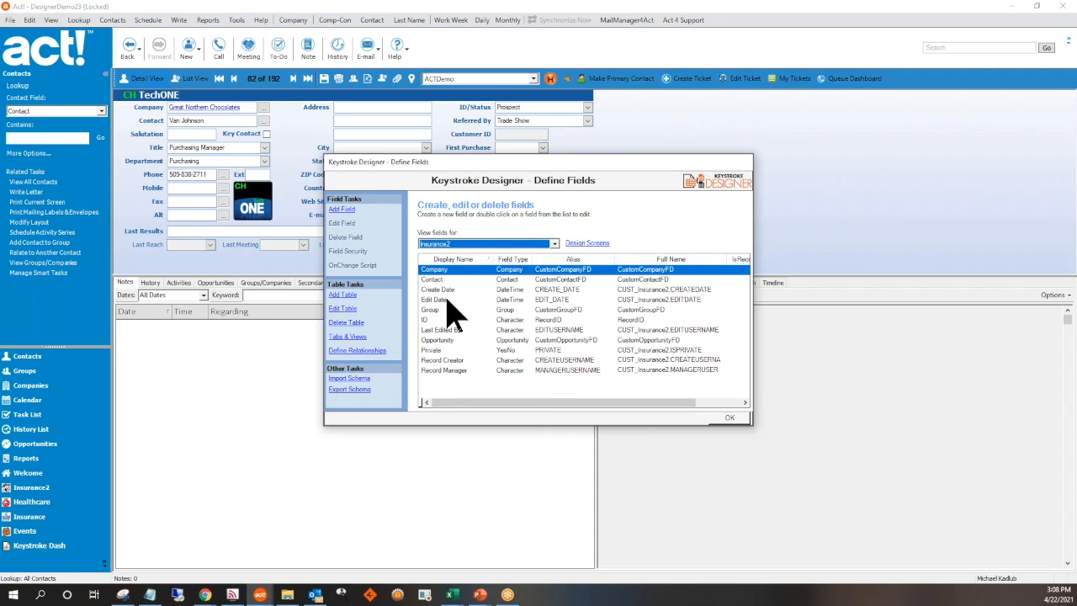
left_click(772, 307)
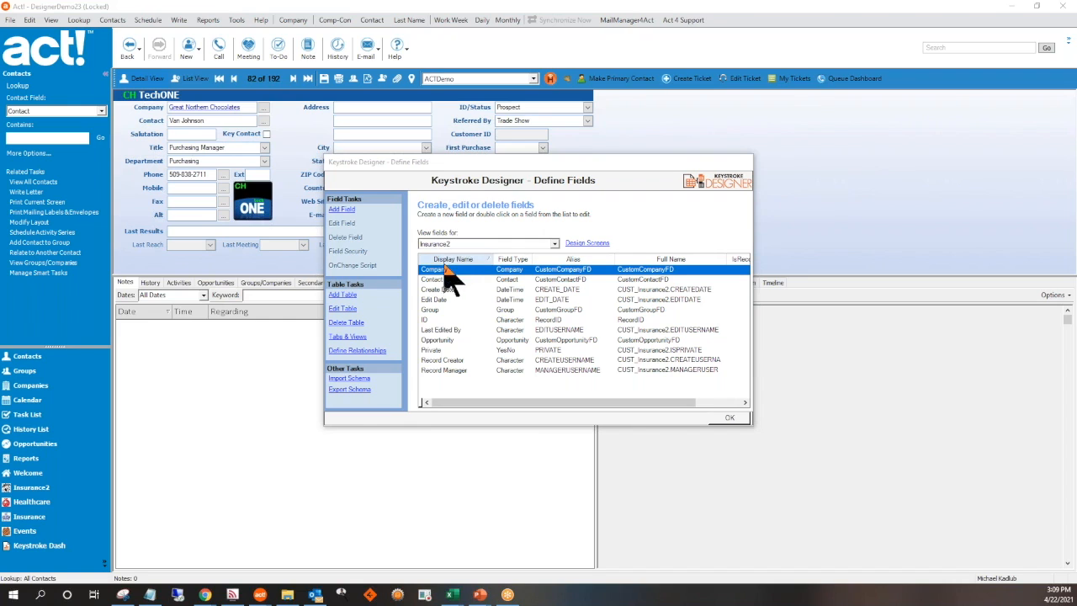
- Add 'Renewal Date' as a Date field to the Insurance2 table, then start another new field
left_click(340, 210)
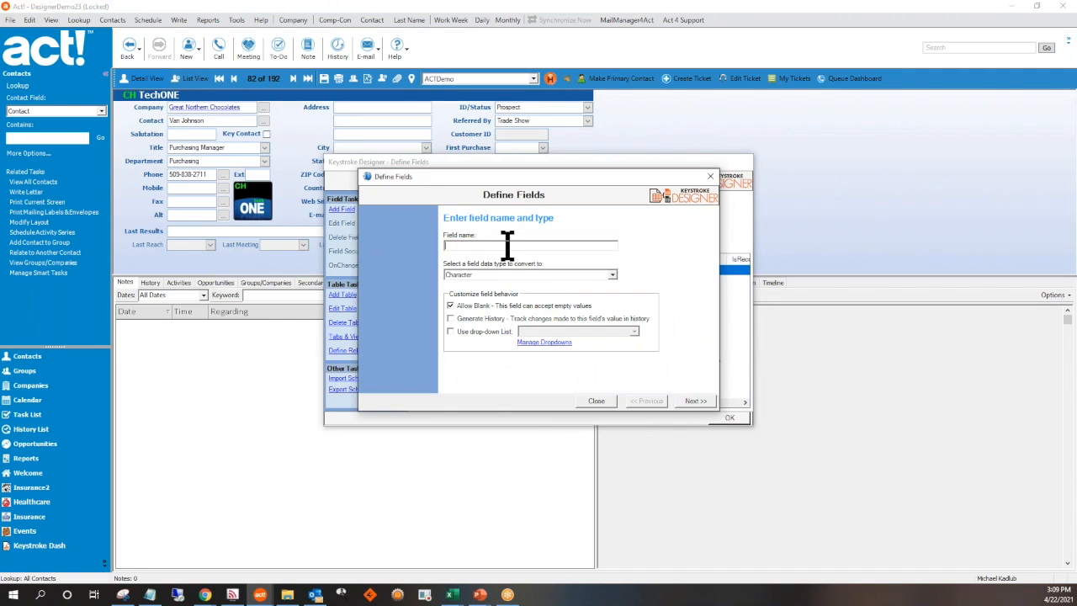
type("Renewal Date")
left_click(612, 275)
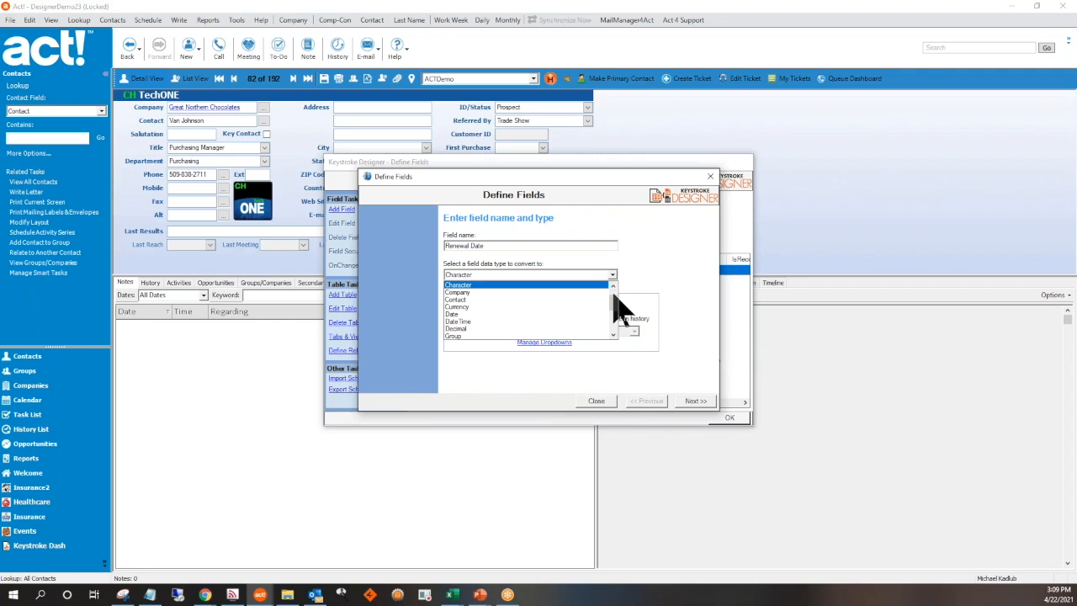
scroll(614, 296, "up", 1)
left_click_drag(618, 300, 615, 323)
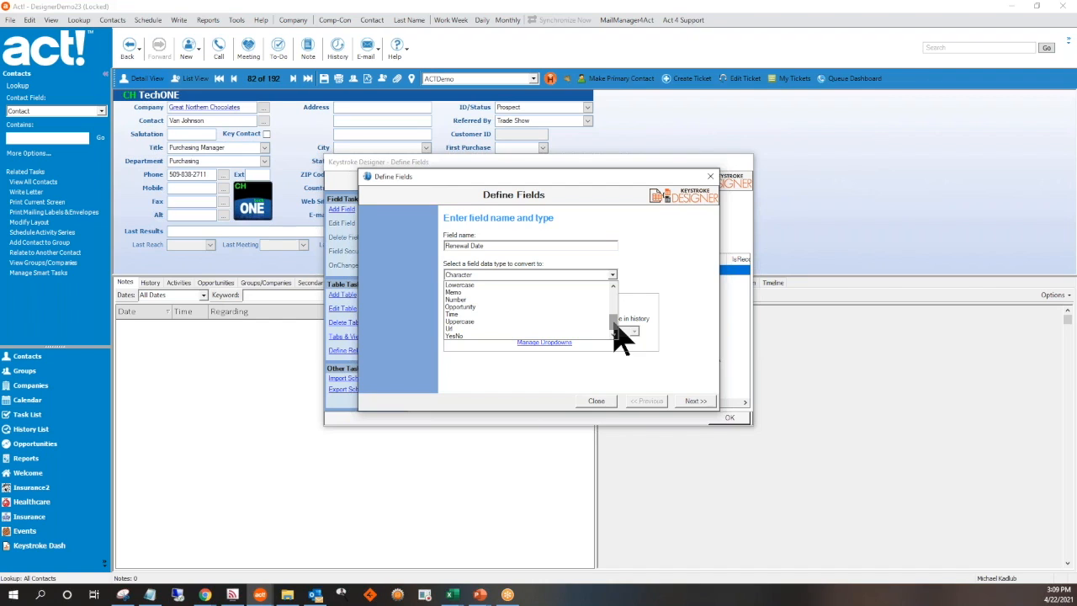
left_click_drag(614, 326, 616, 312)
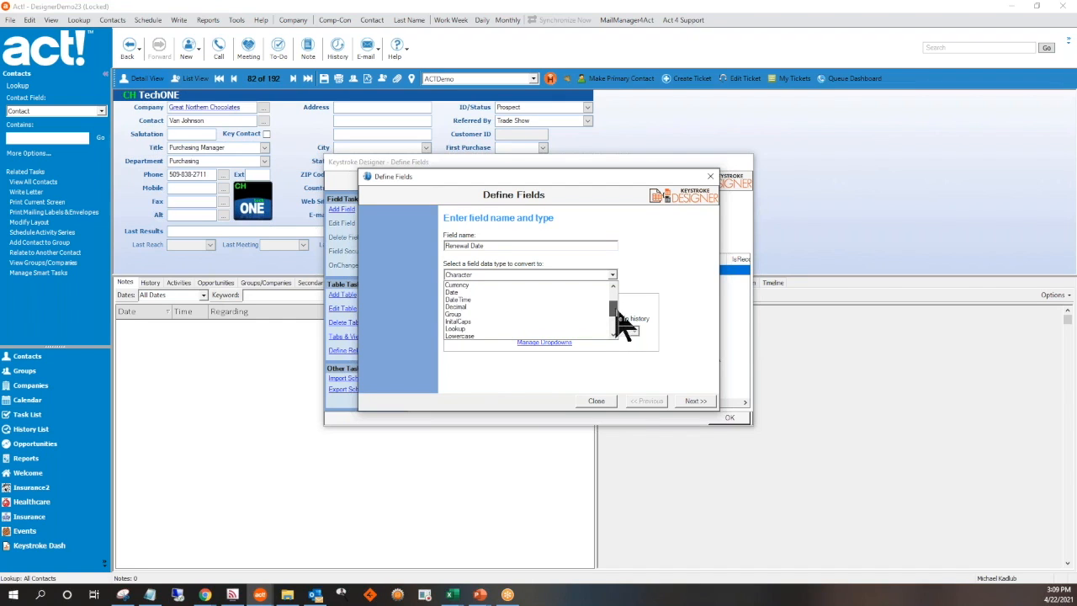
left_click(528, 301)
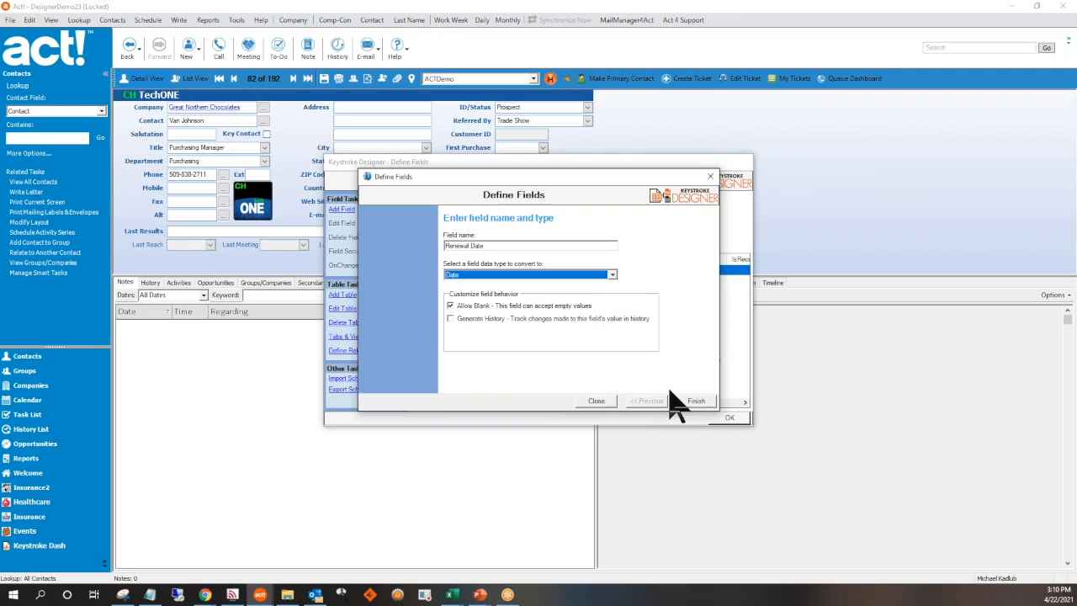
left_click(696, 401)
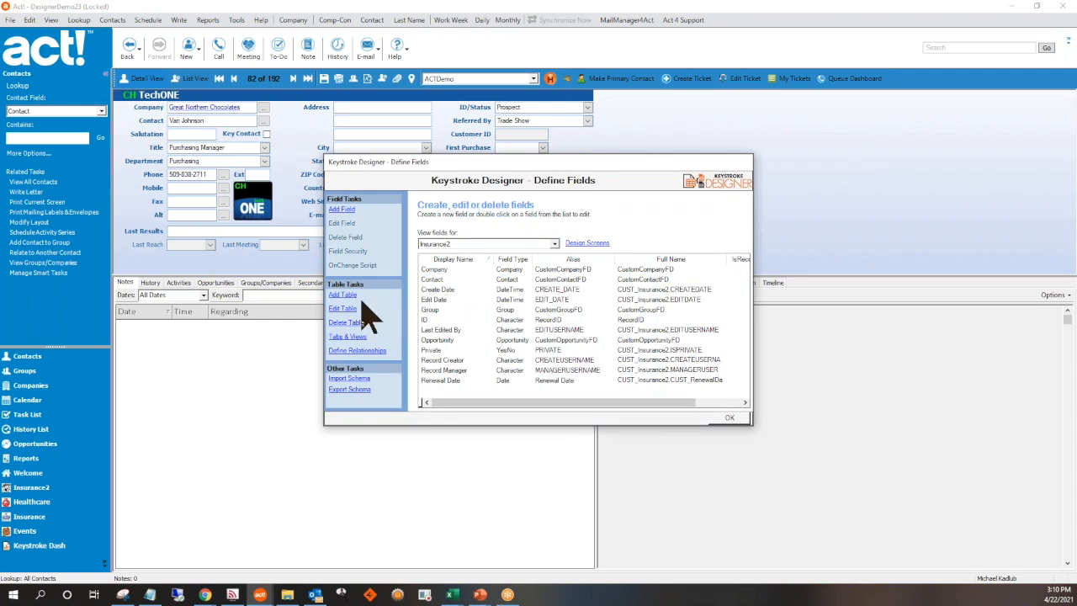
left_click(341, 210)
type("F")
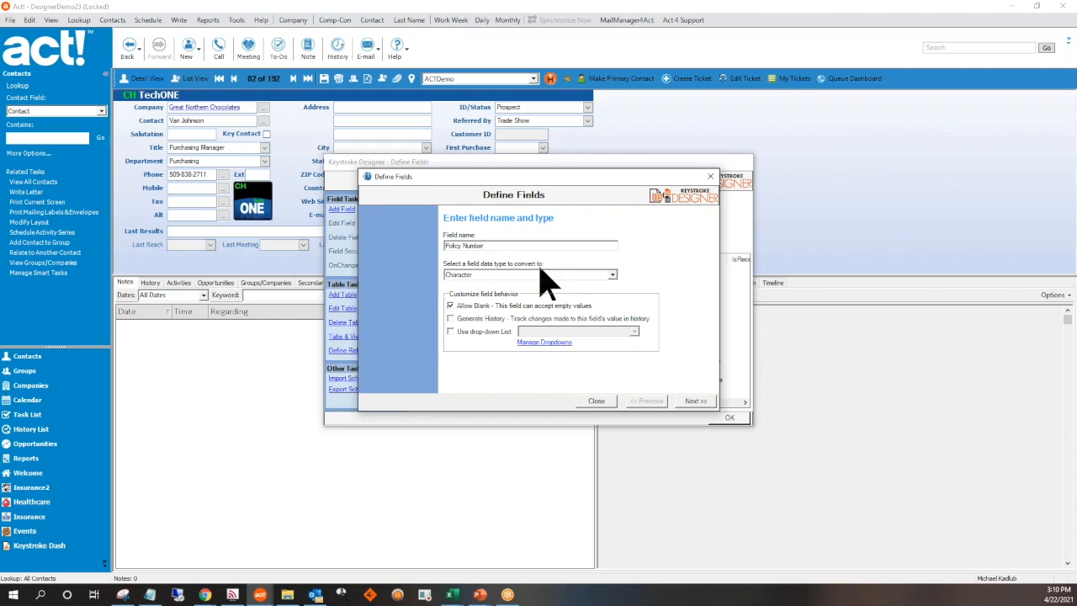
- Save 'Policy Number' as a Character field of length 50 with the drop-down list option off
left_click(464, 334)
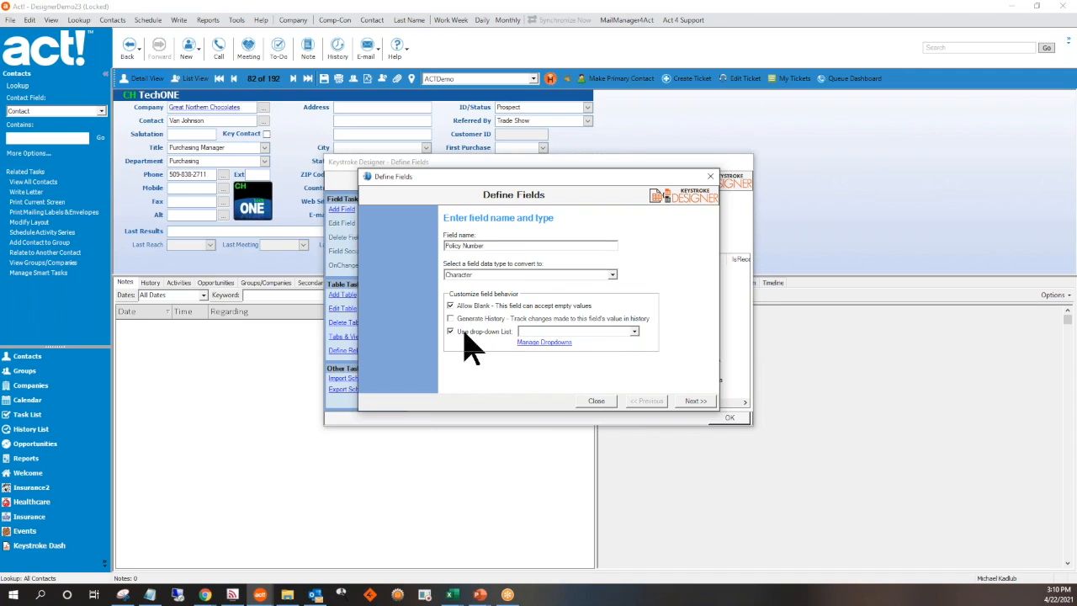
left_click(634, 331)
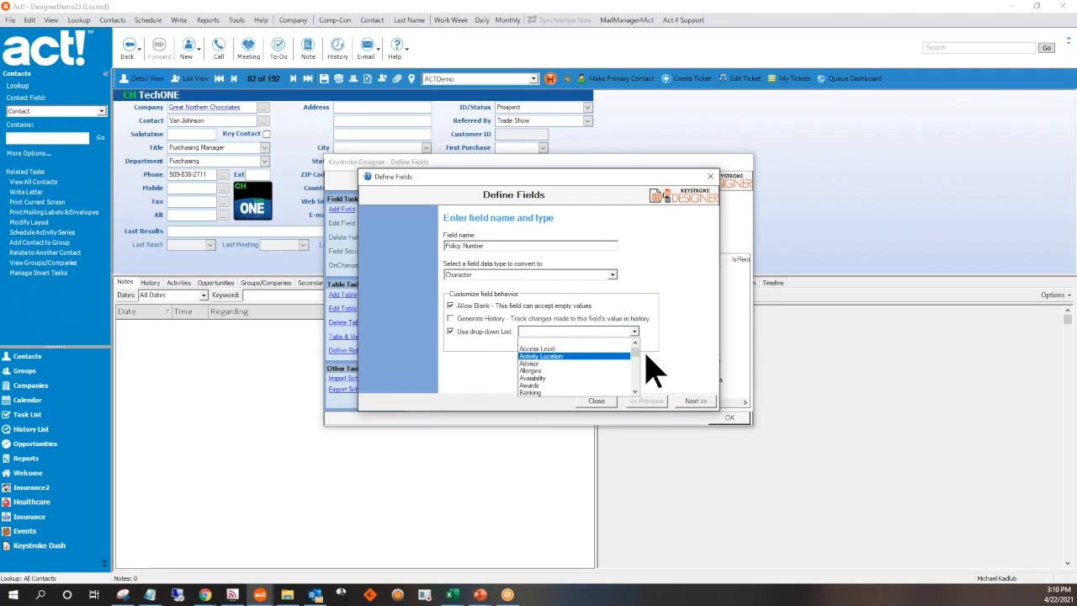
left_click_drag(636, 349, 635, 389)
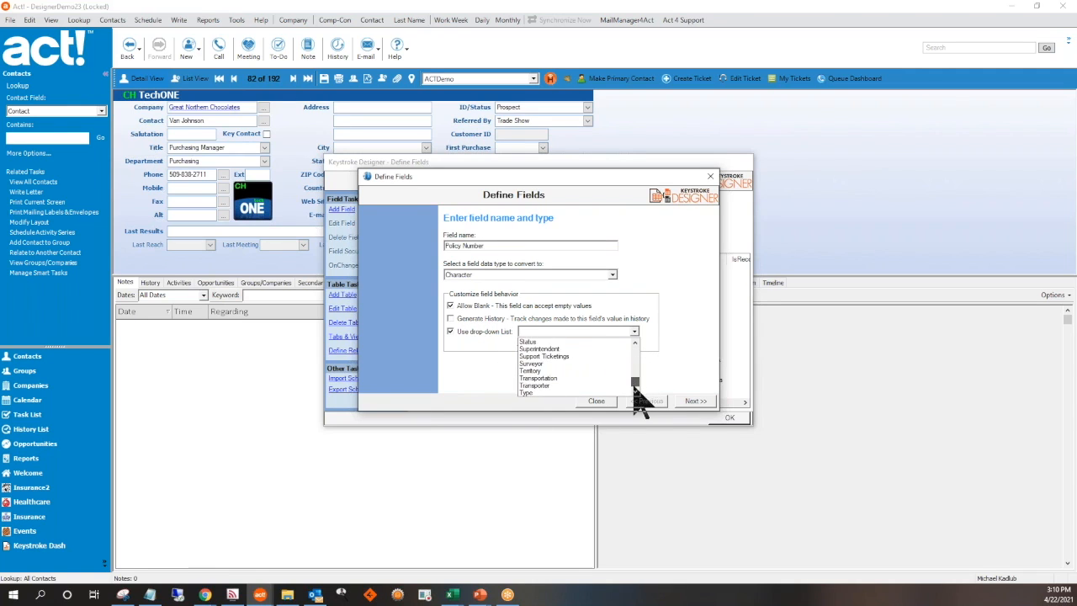
left_click(673, 360)
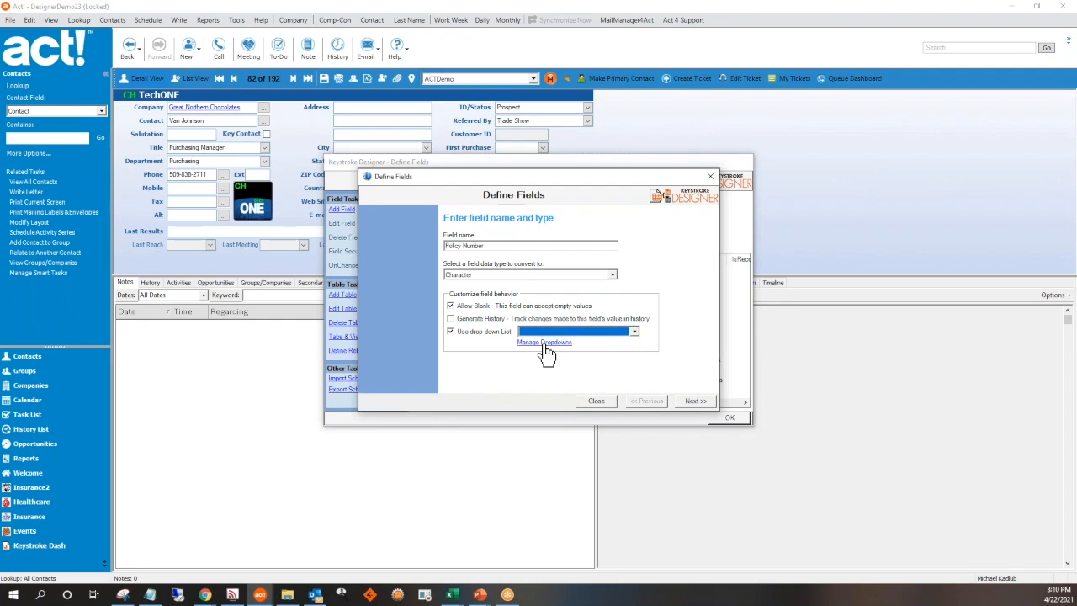
left_click(483, 331)
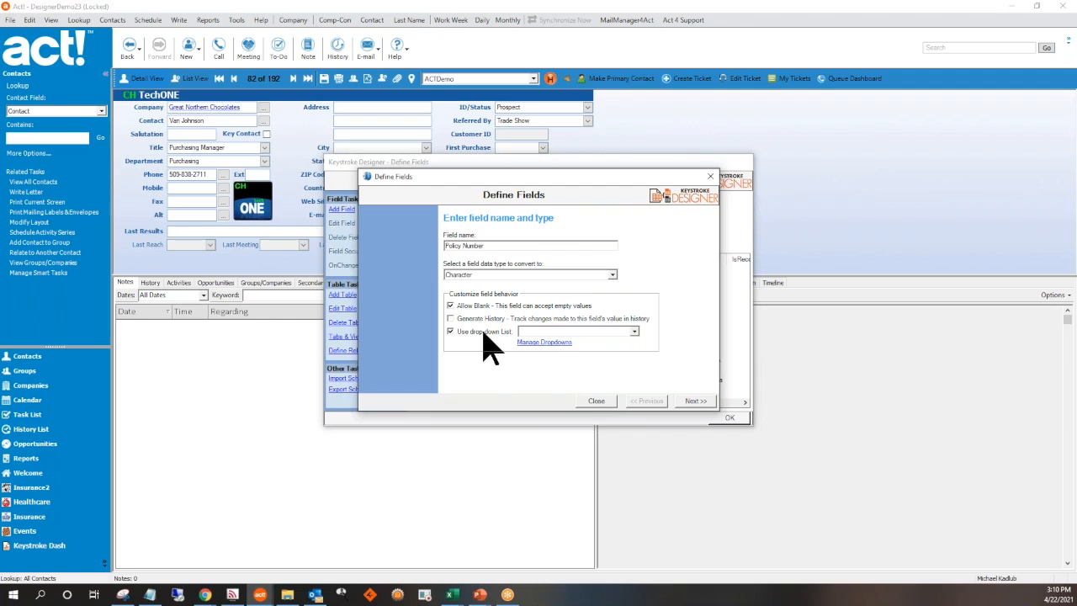
left_click(694, 402)
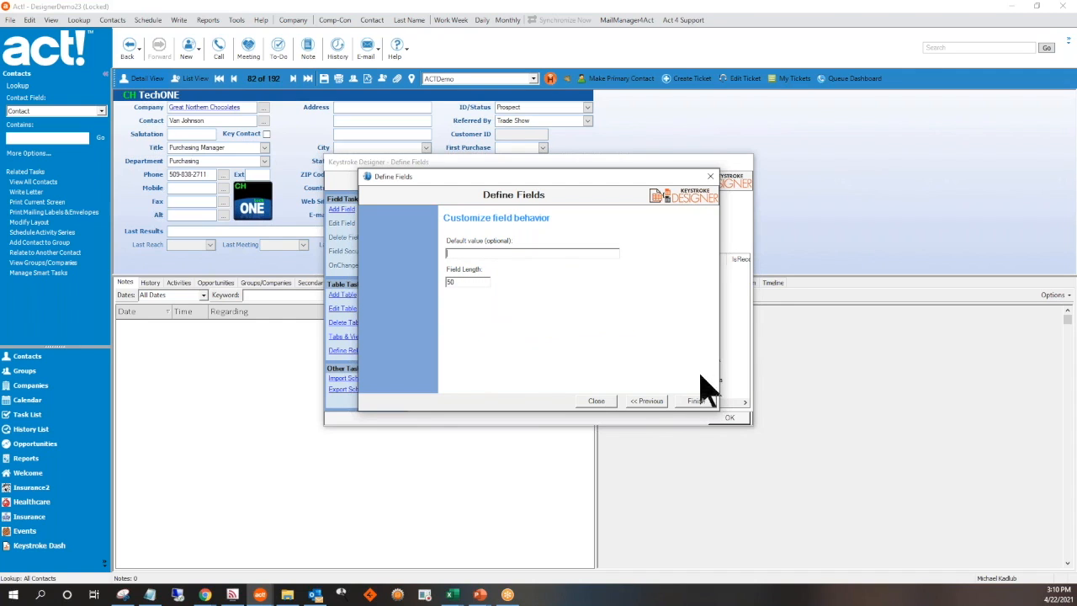
left_click(692, 402)
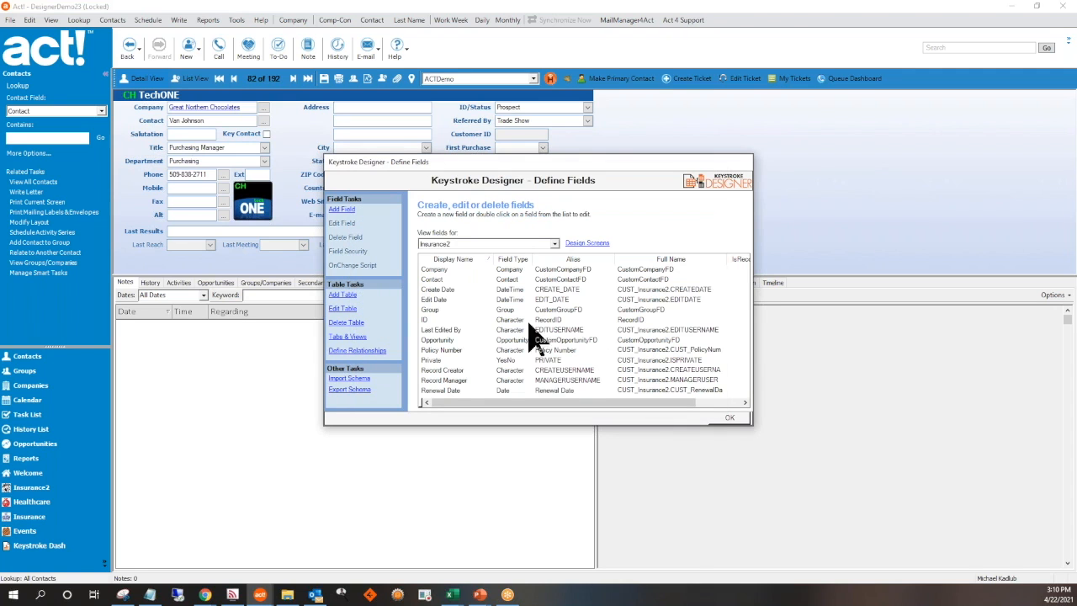
- Name a new field 'Group Insurance Number', set its data type to Lookup, and reach the lookup settings
left_click(341, 210)
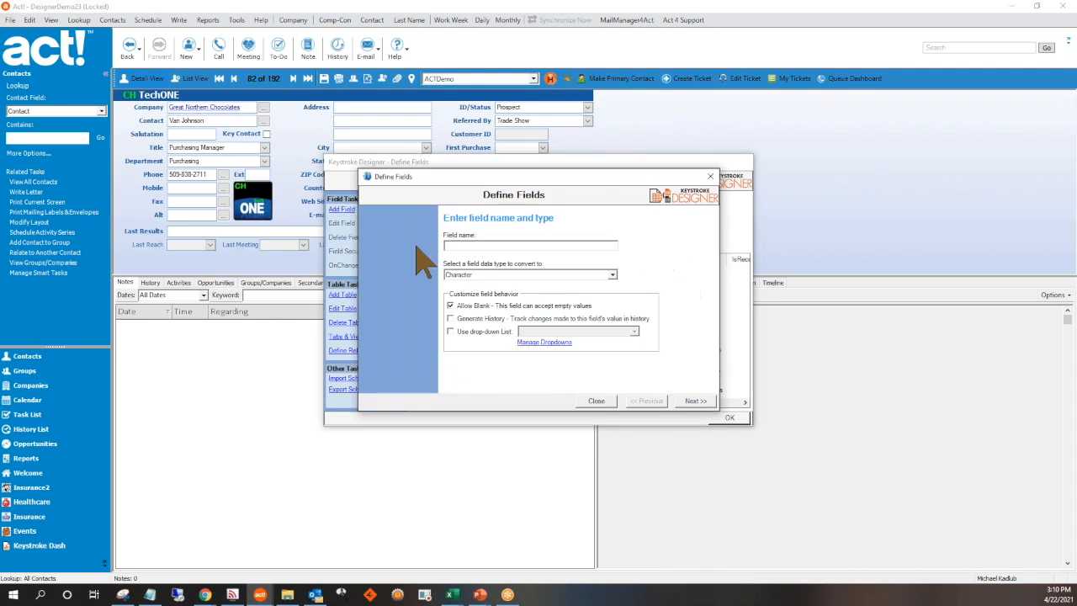
left_click(535, 245)
type("Group Insurance Number")
left_click(613, 276)
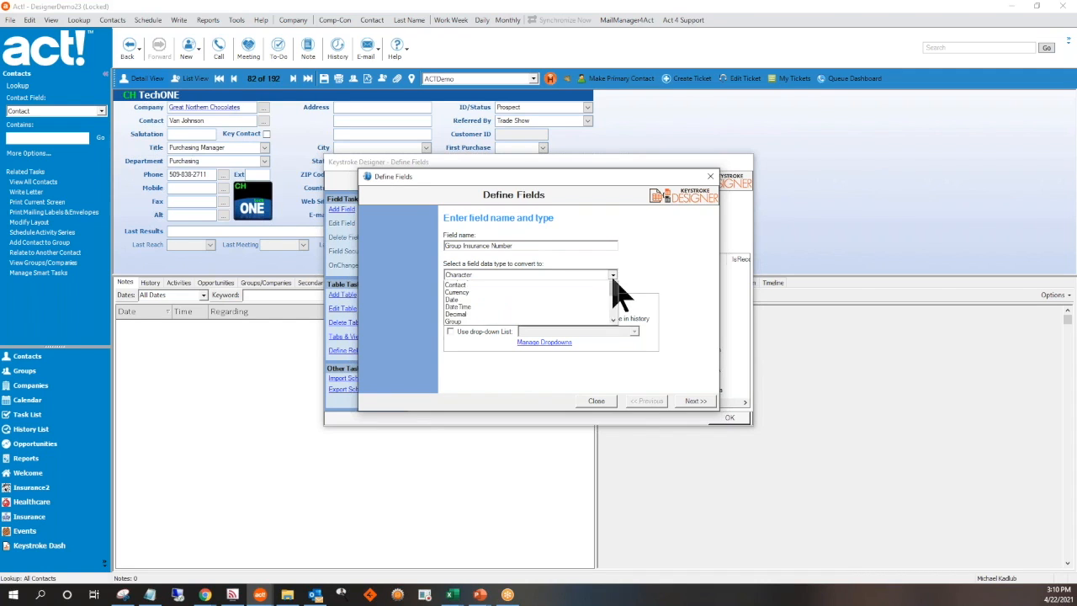
scroll(553, 328, "down", 3)
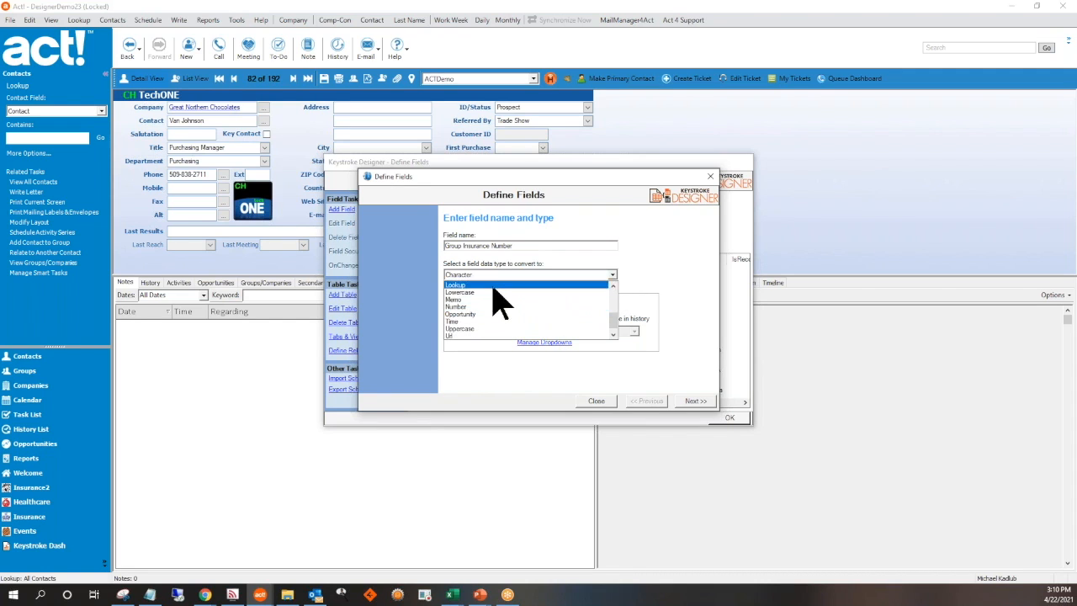
left_click(496, 296)
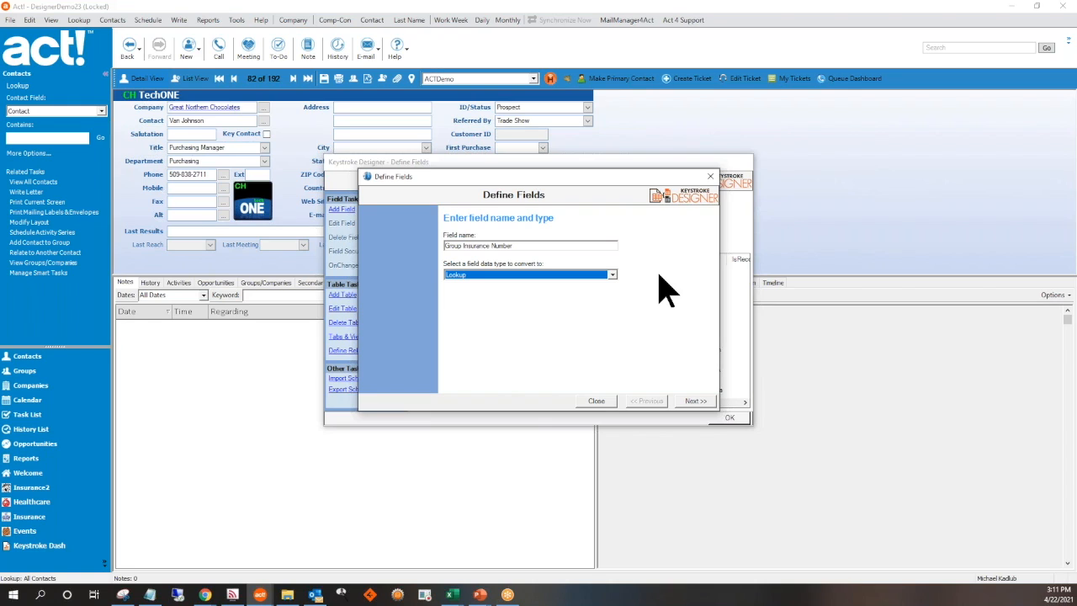
left_click(691, 402)
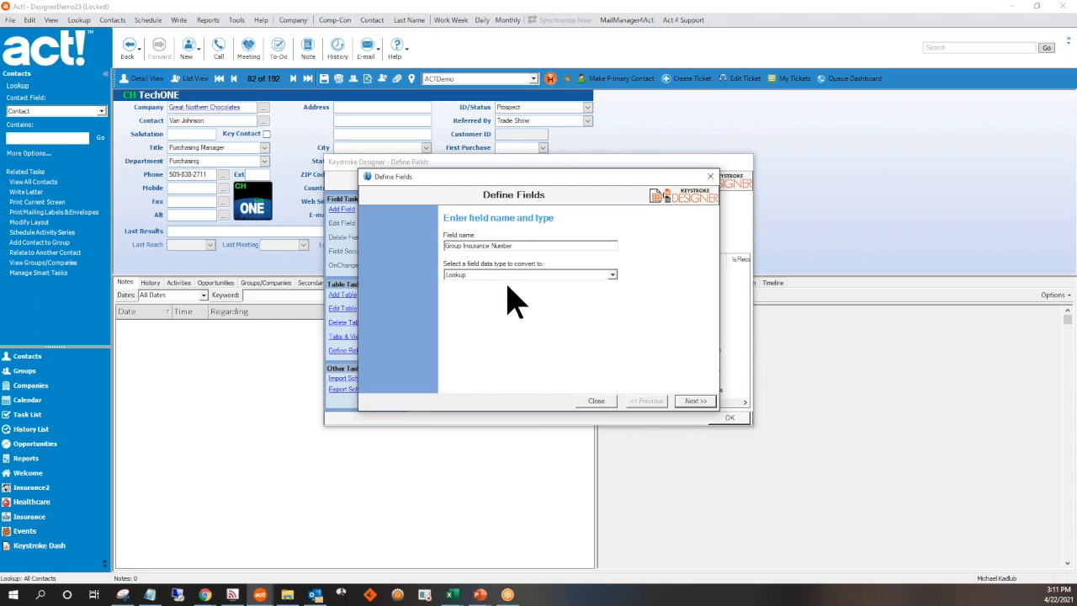
left_click(688, 402)
- Point the lookup at the Healthcare table, display Insurance Policy Number, and finish the field
left_click(611, 255)
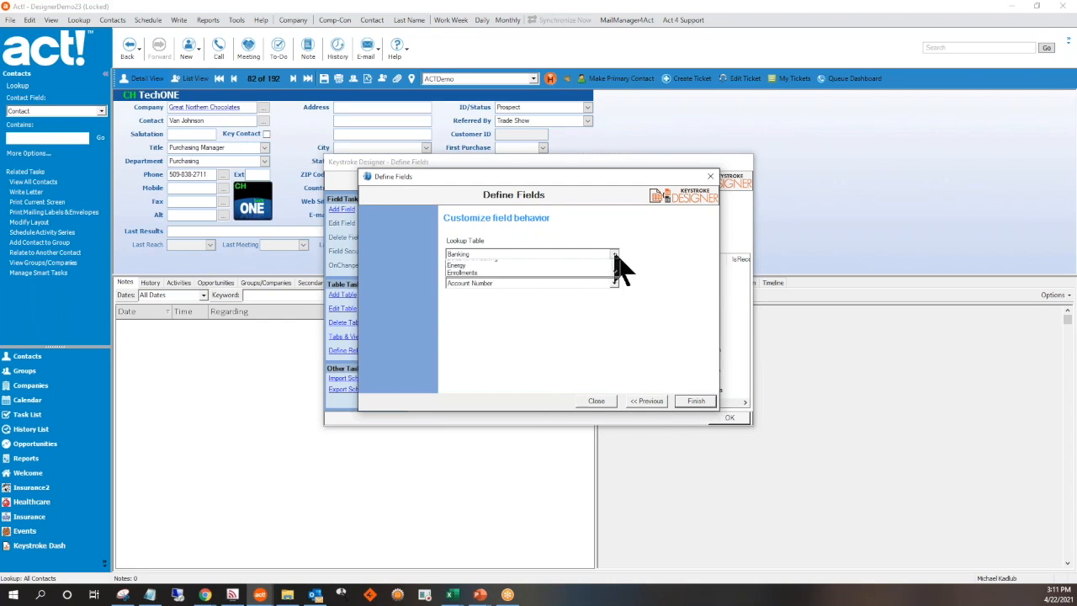
scroll(618, 313, "down", 3)
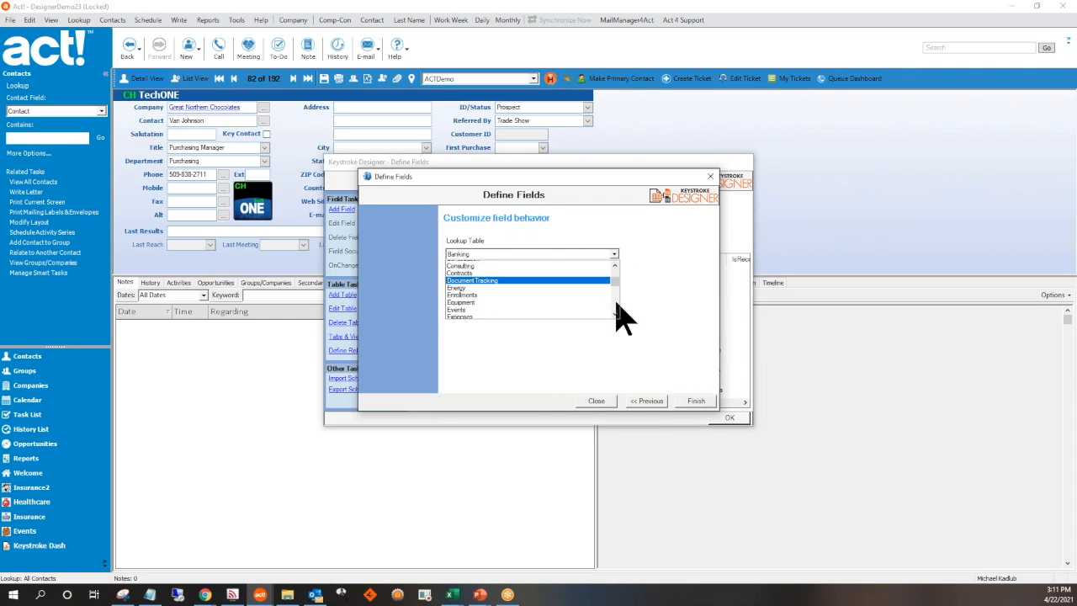
left_click(486, 301)
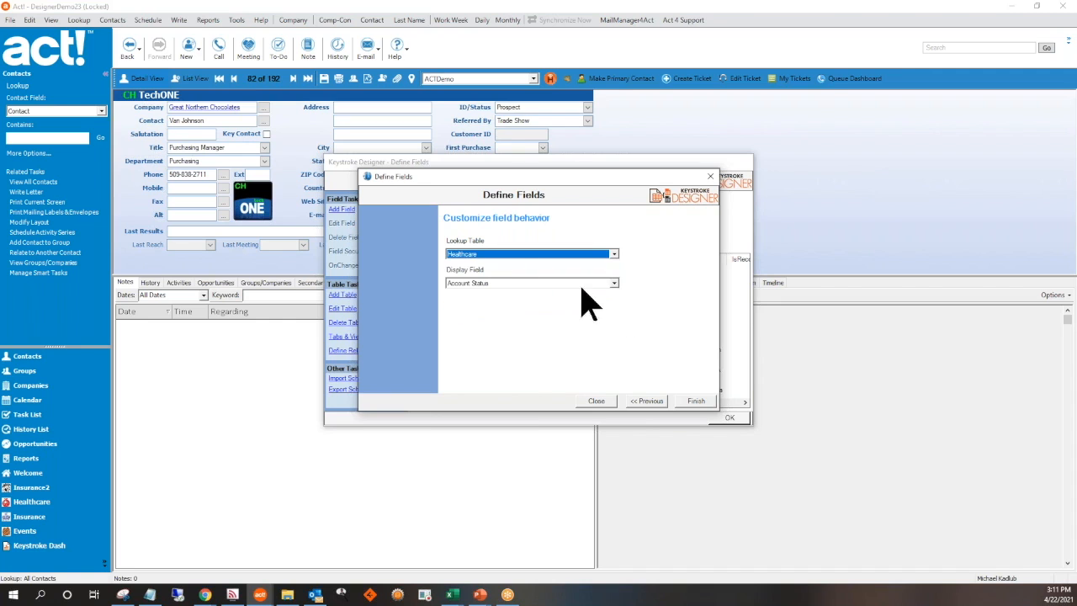
left_click(614, 283)
scroll(572, 333, "down", 5)
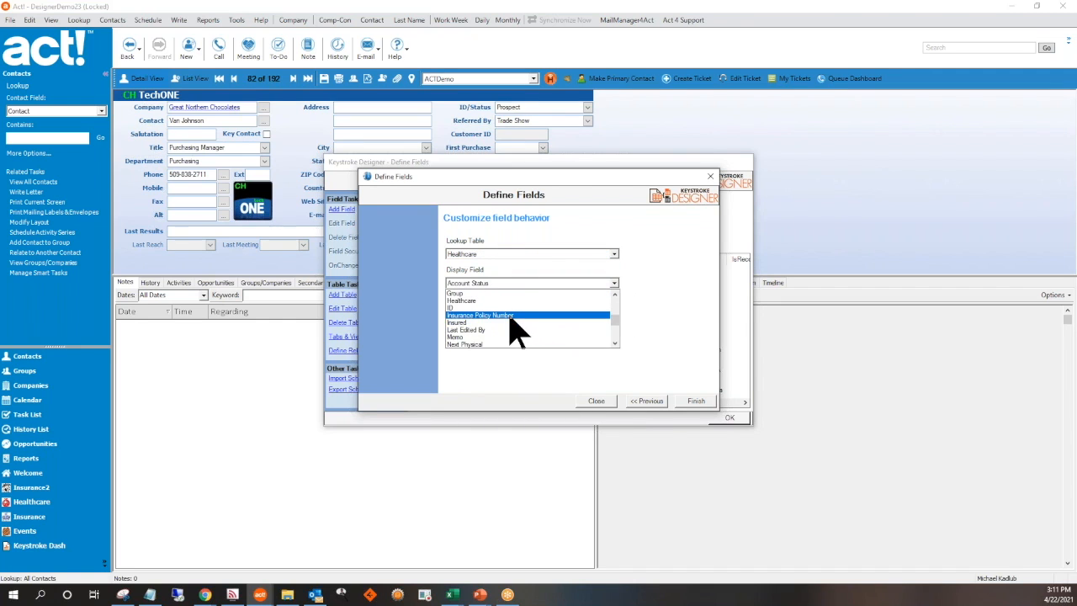
left_click(511, 317)
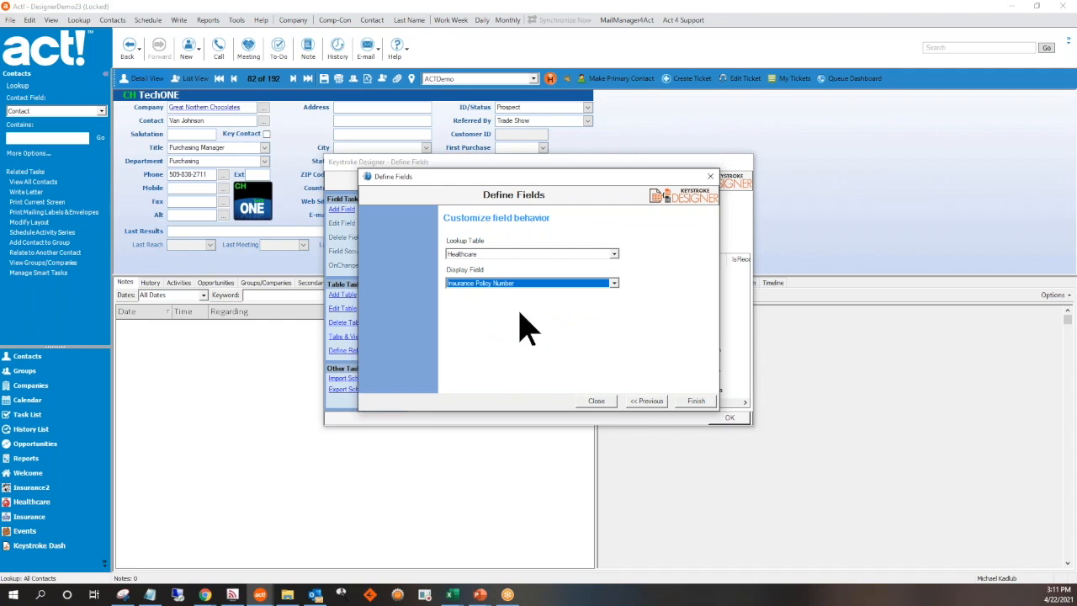
left_click(690, 402)
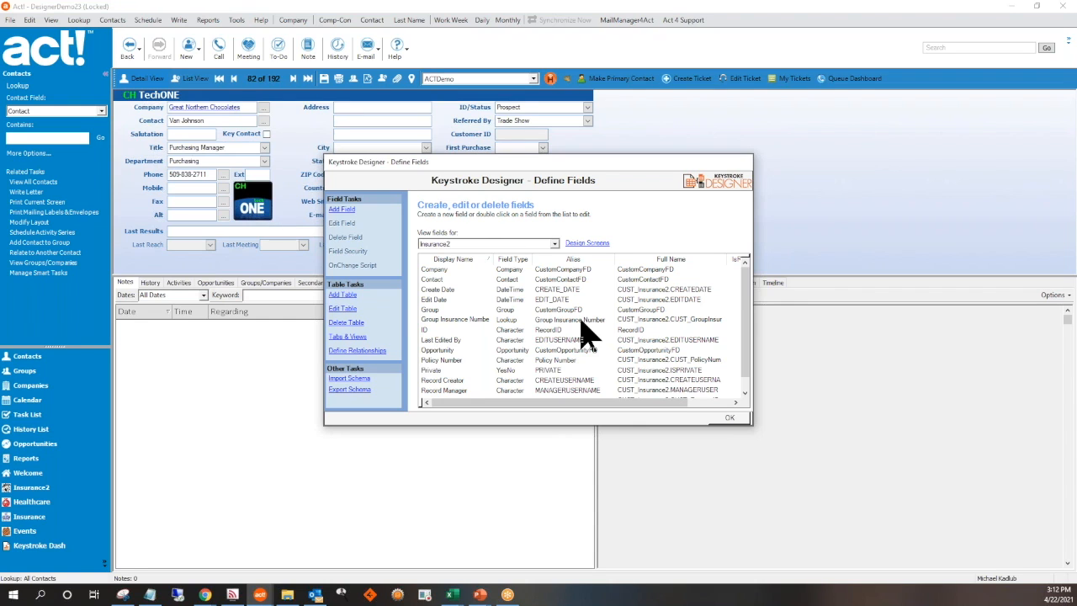
- Open the Insurance2 screen in the layout designer from Design Screens
left_click(588, 245)
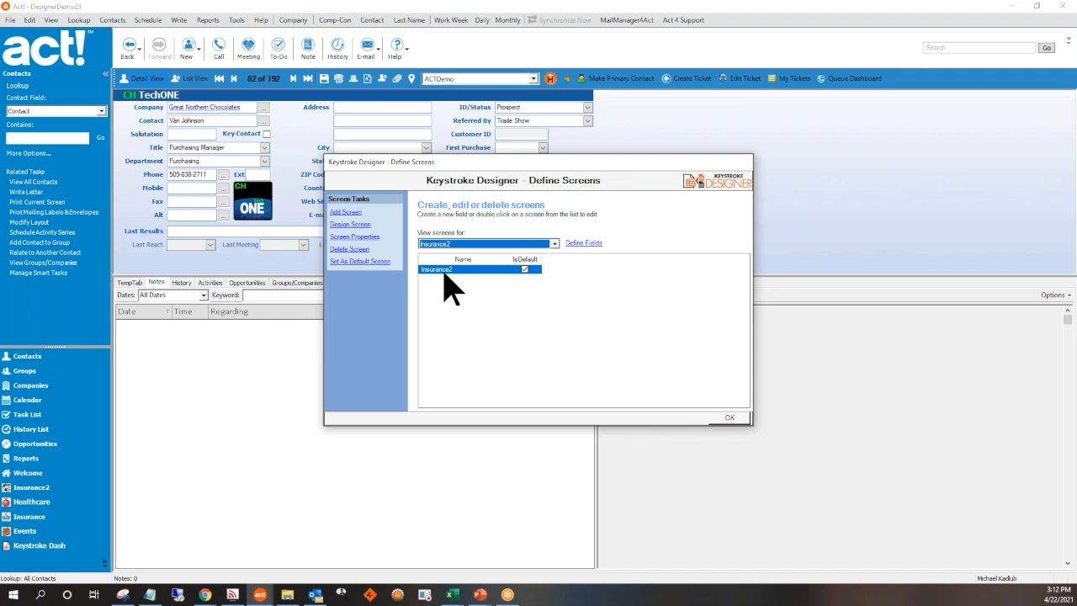
left_click(356, 225)
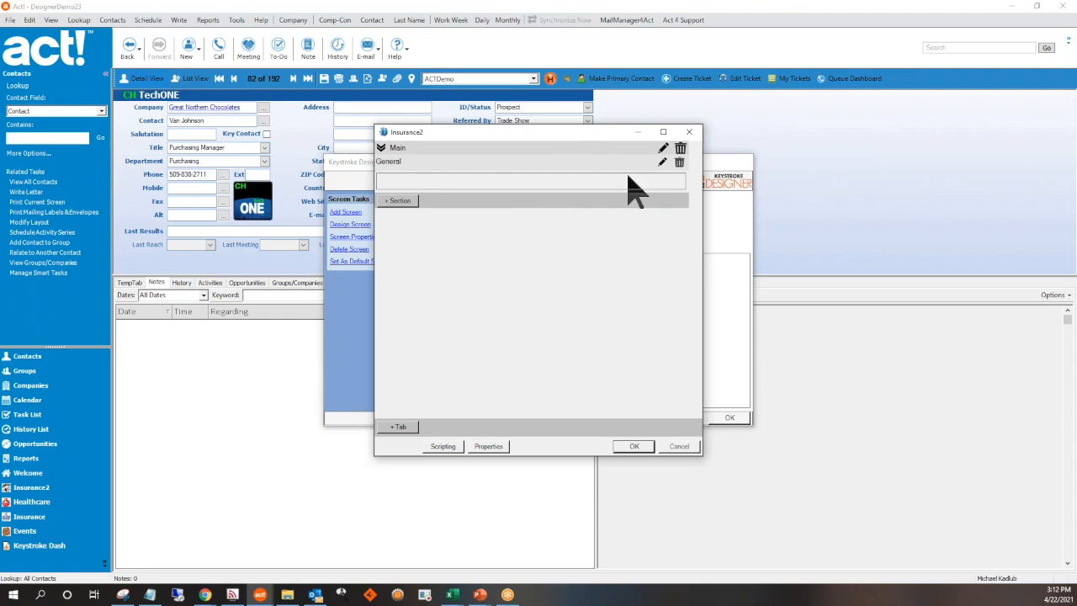
- Move the Insurance2 screen designer window left, then close it
left_click_drag(564, 132, 476, 122)
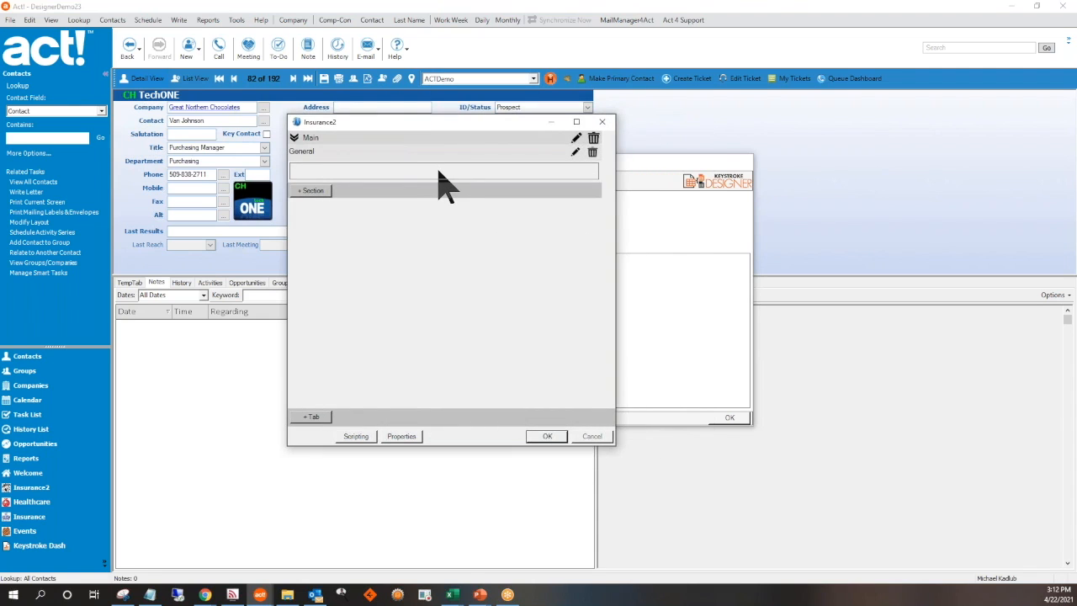
left_click_drag(460, 124, 418, 129)
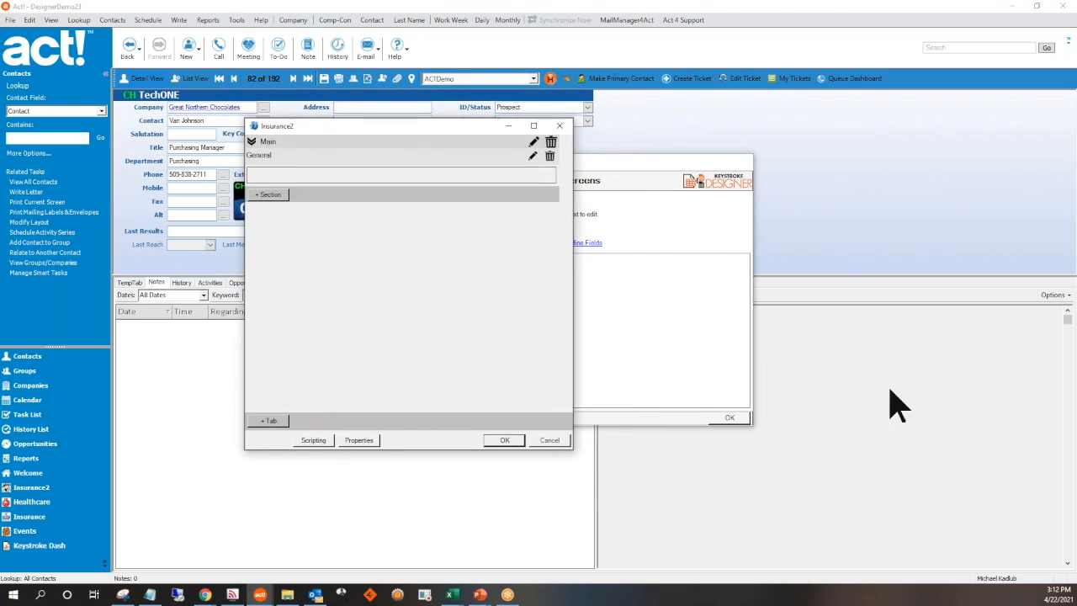
left_click(263, 594)
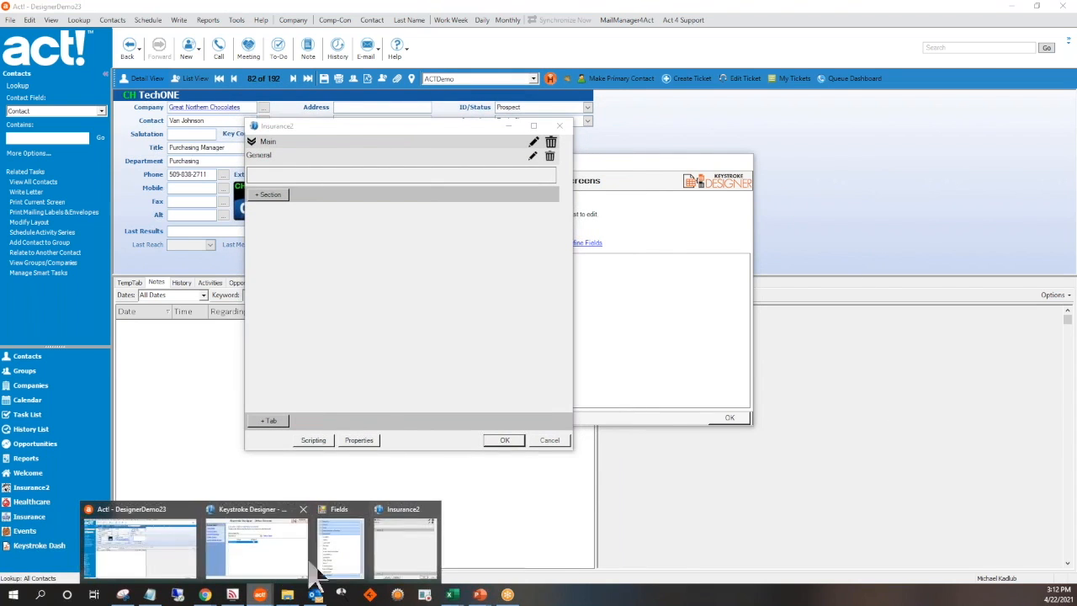
left_click(340, 542)
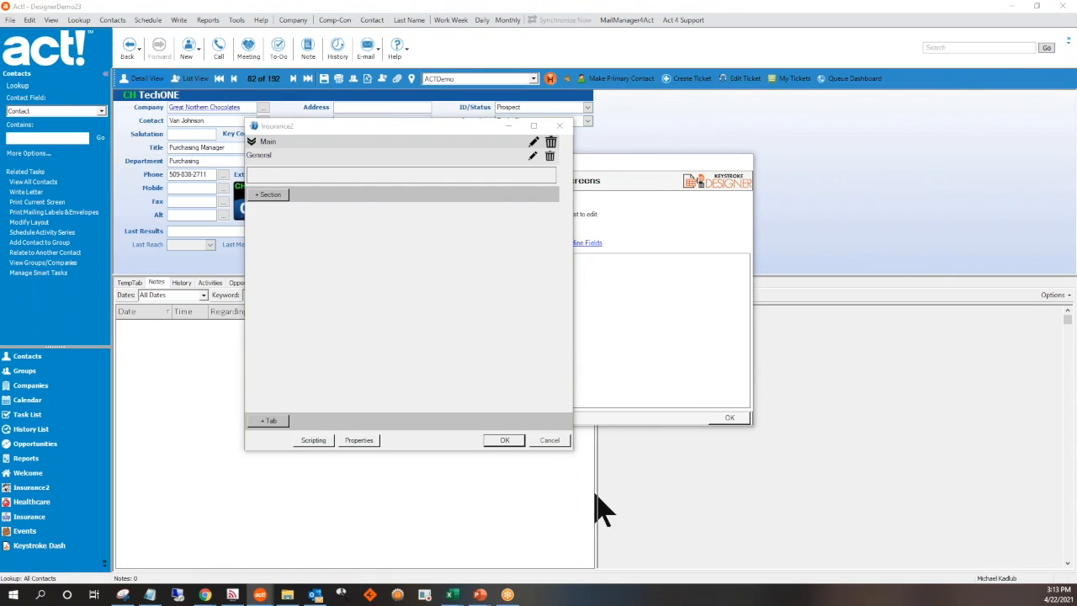
left_click(544, 443)
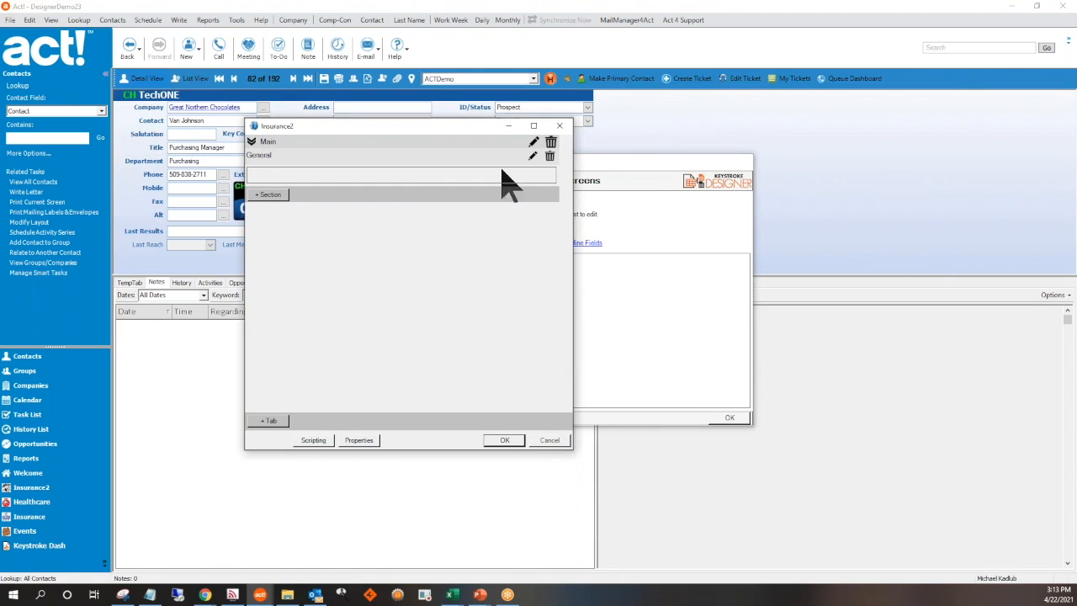
left_click(560, 127)
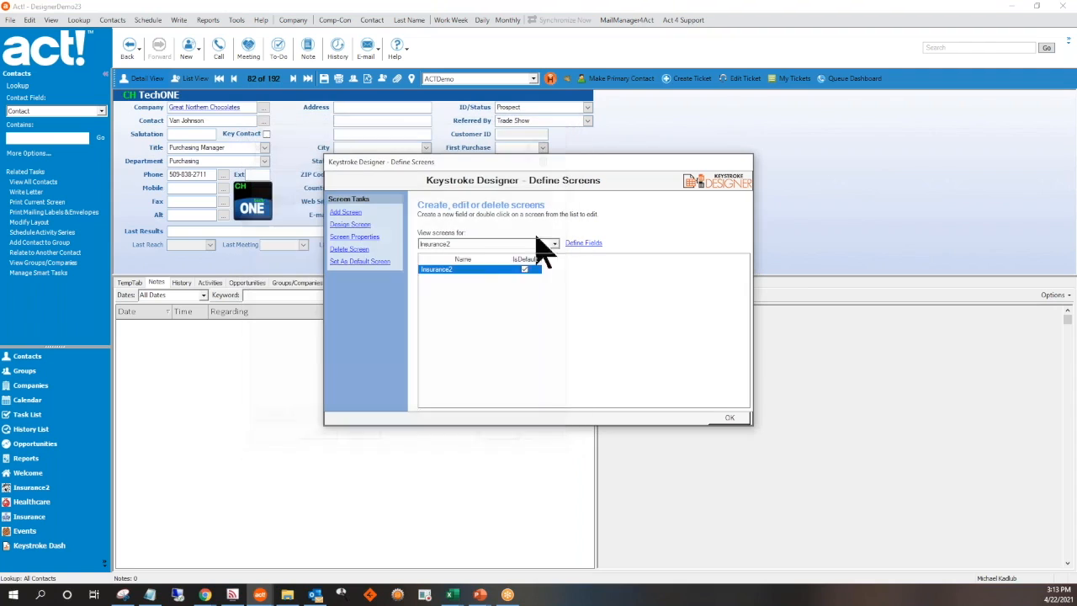
- Reopen the Insurance2 designer, then close the leftover Fields window and the designer
left_click(348, 226)
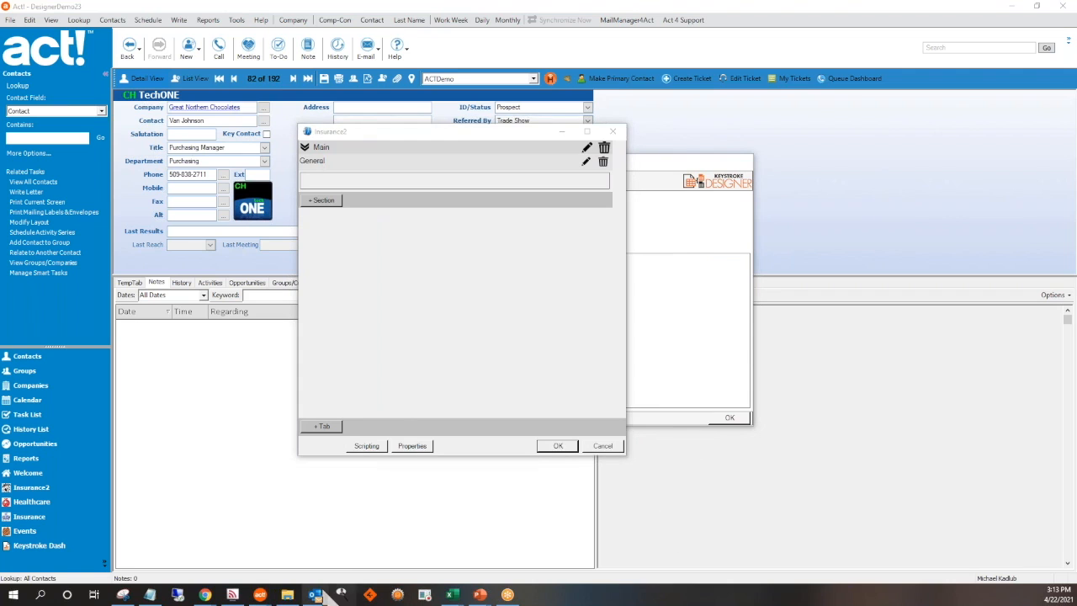
mouse_move(260, 594)
left_click(389, 565)
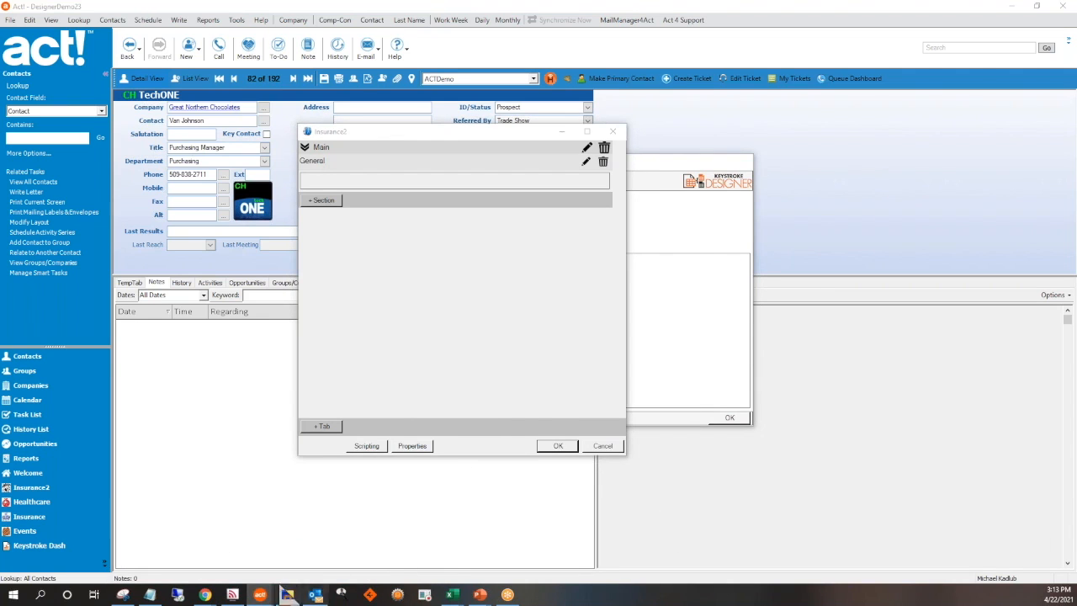
mouse_move(263, 590)
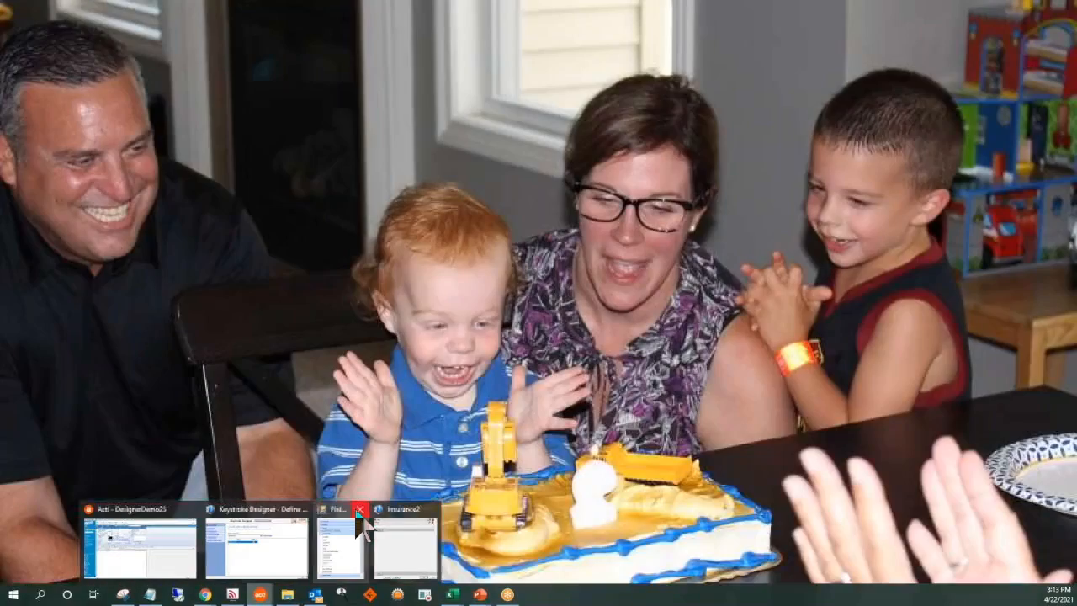
left_click(359, 509)
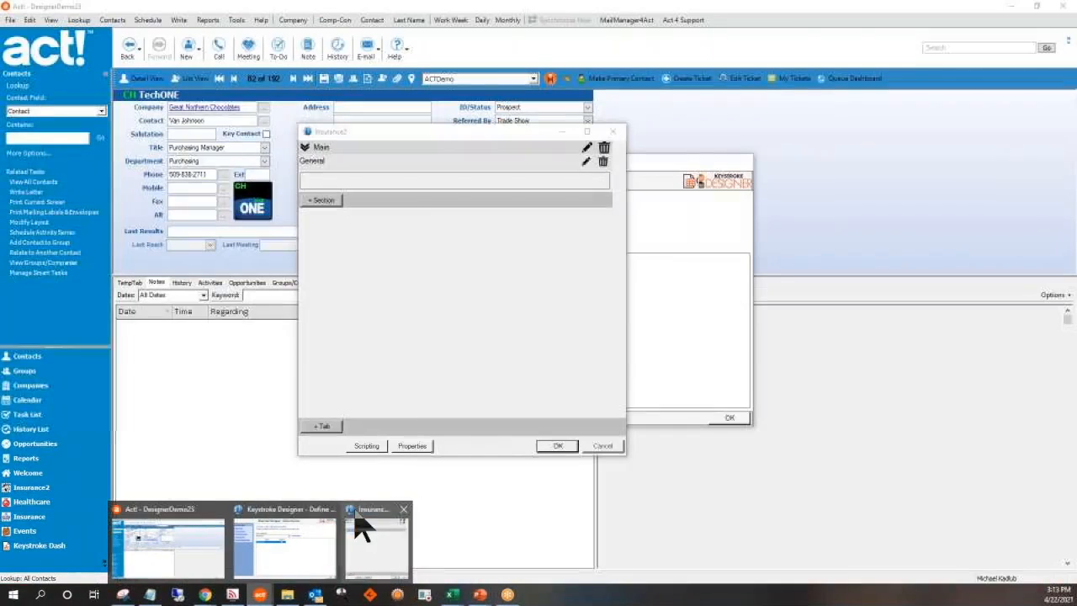
left_click(403, 509)
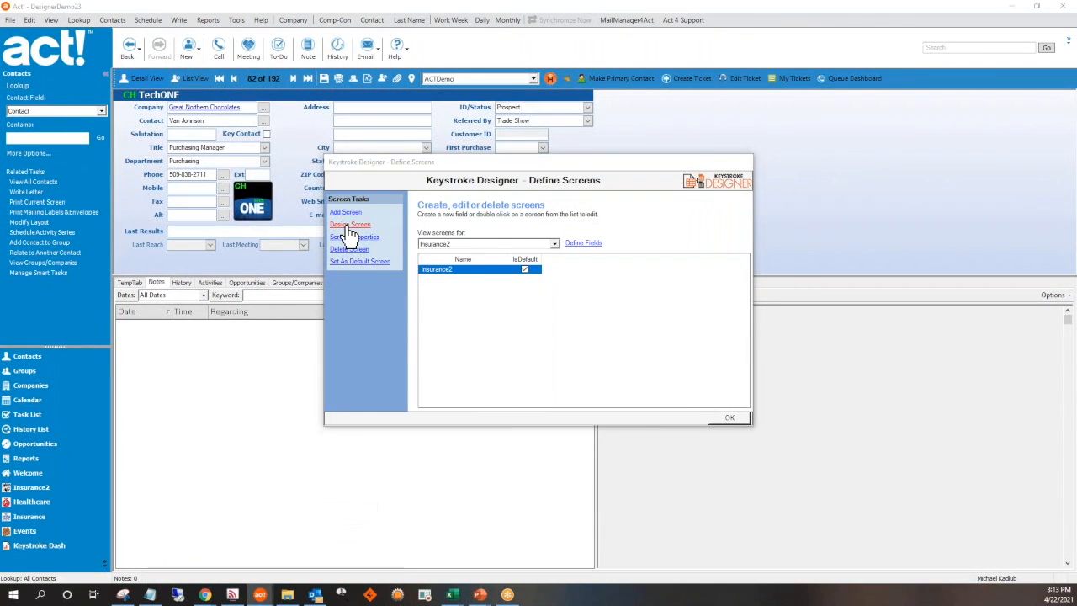
- Close the Insurance2 designer and confirm Define Screens with OK to return to contacts
left_click(348, 225)
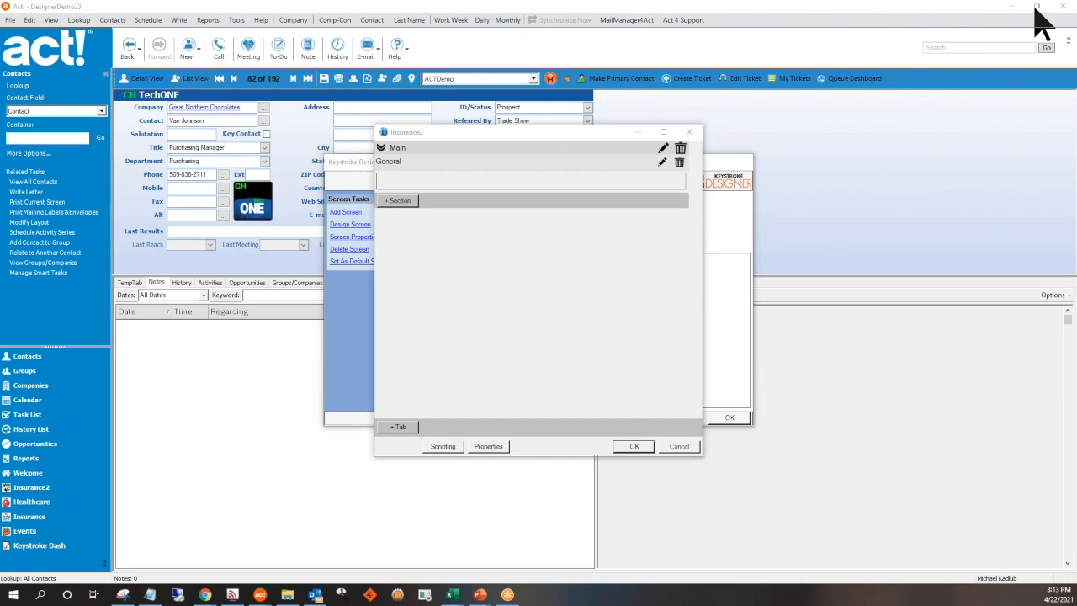
left_click(687, 444)
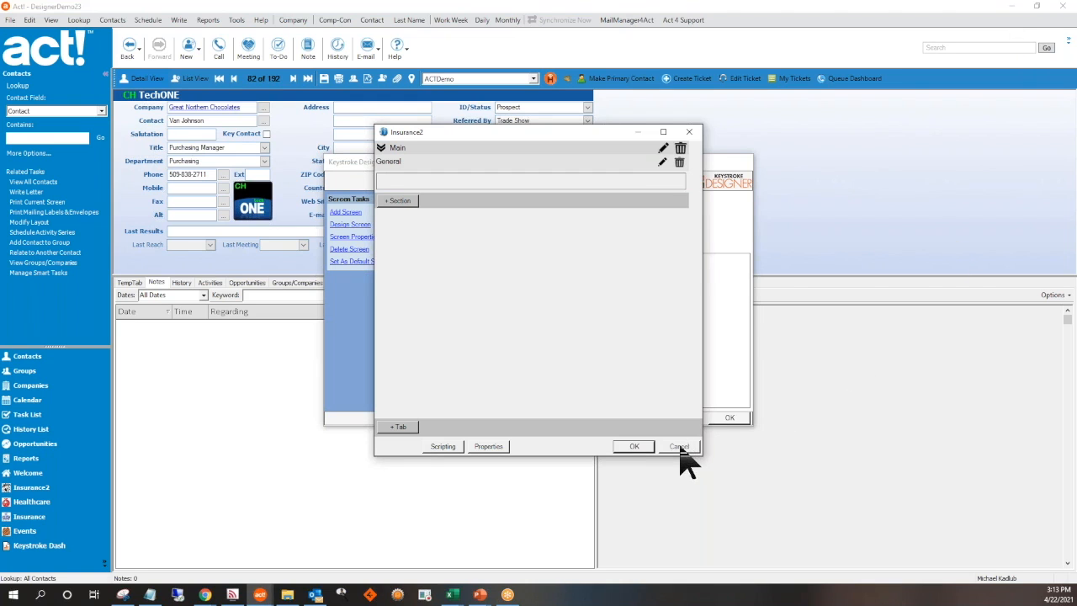
left_click(689, 133)
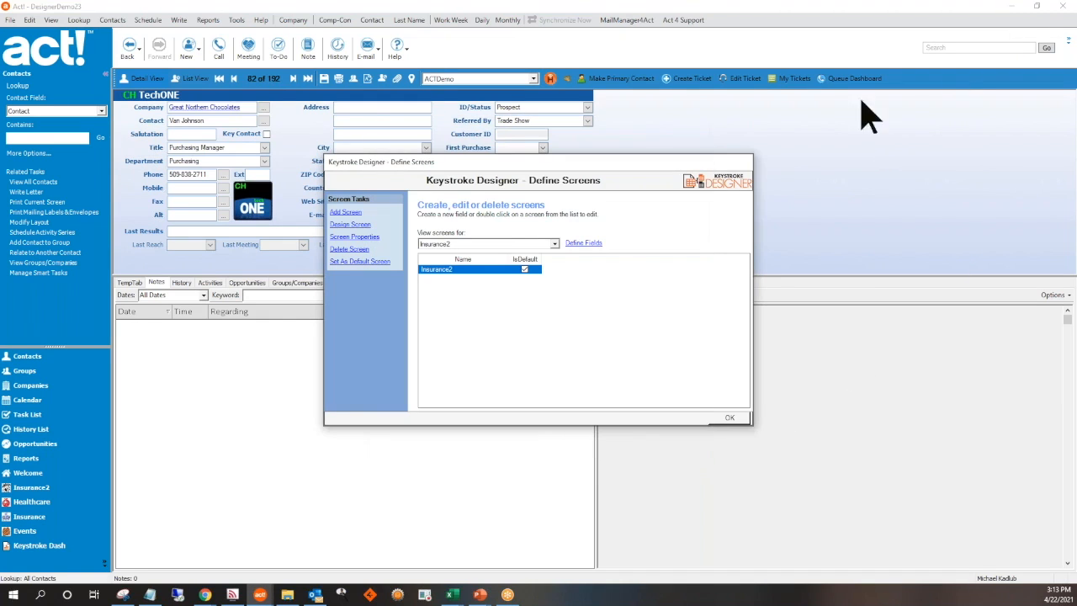
left_click(743, 417)
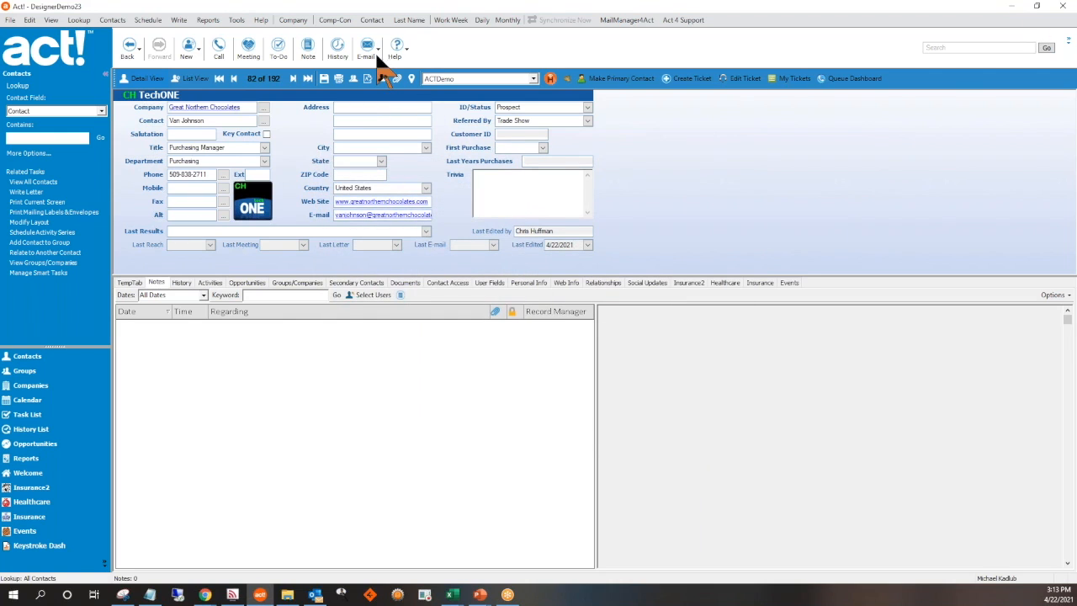
left_click(236, 20)
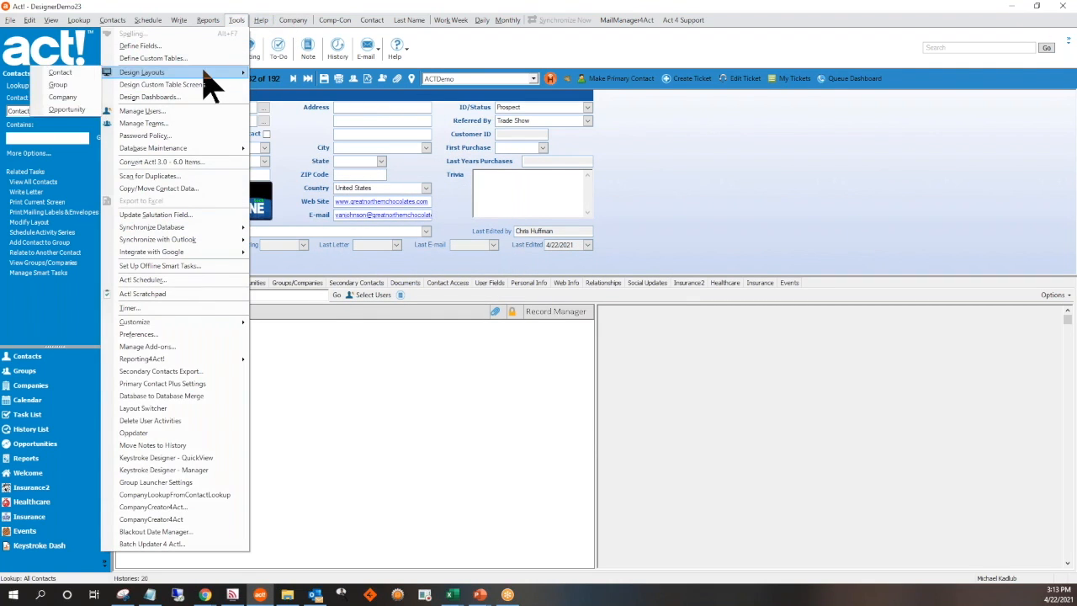
left_click(200, 59)
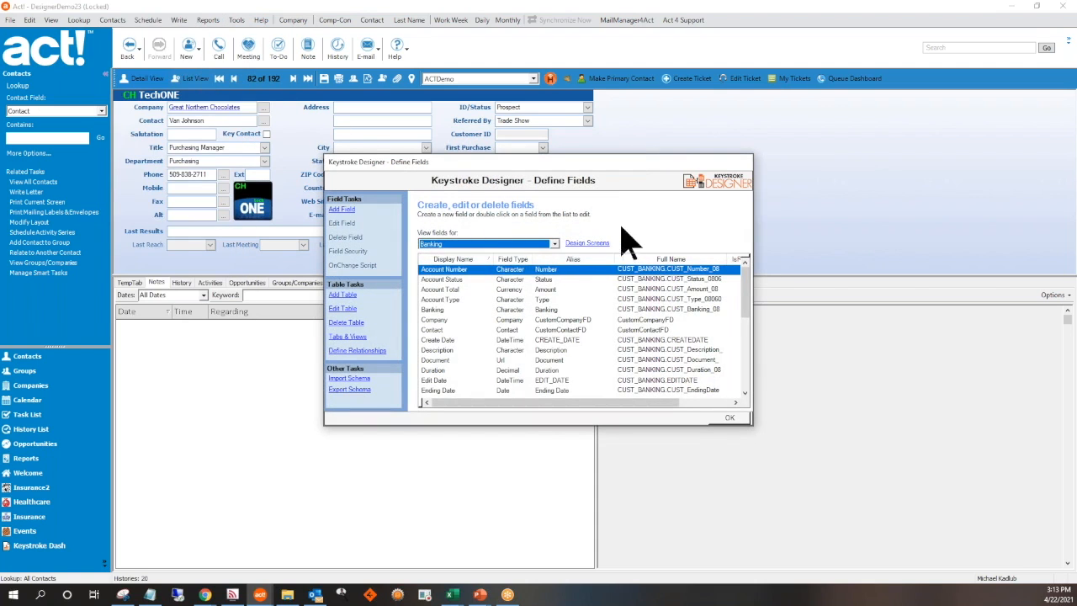
left_click(516, 244)
scroll(473, 294, "down", 3)
scroll(469, 289, "down", 2)
left_click(448, 254)
left_click(585, 245)
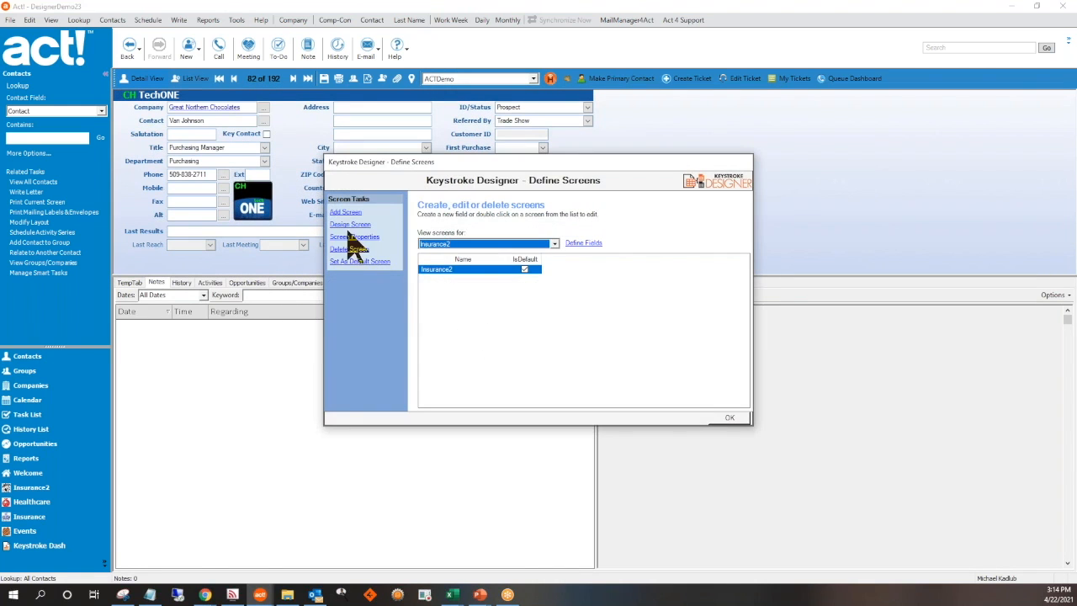
left_click(347, 224)
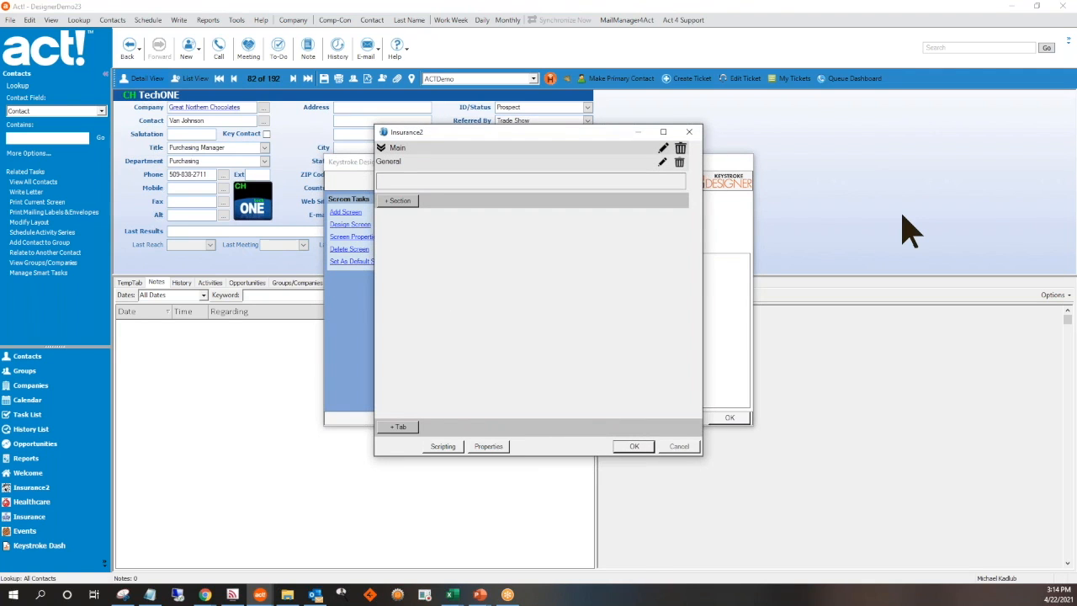
left_click(260, 594)
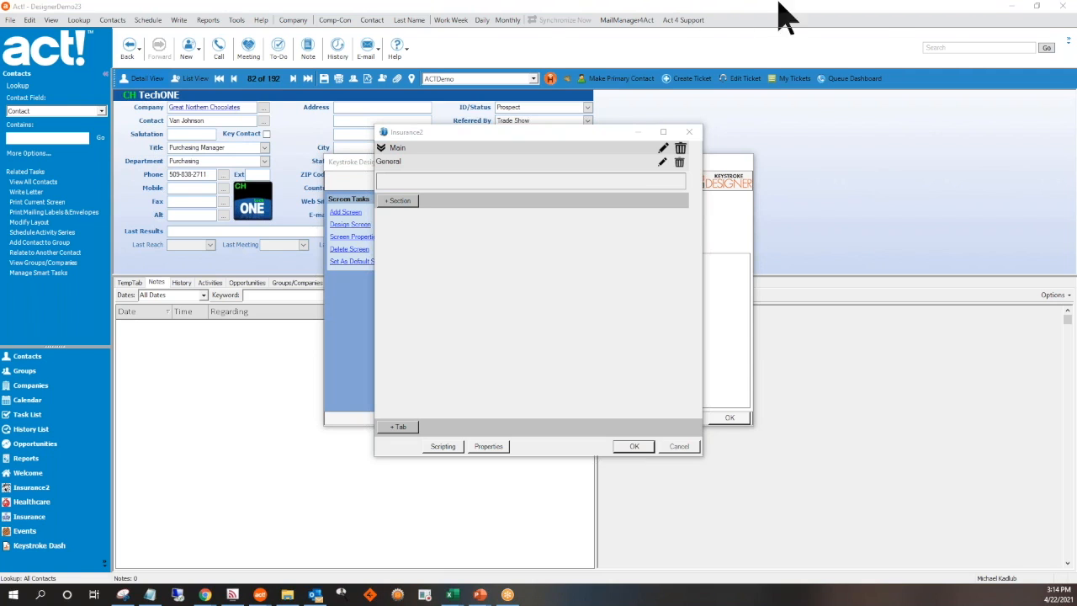
left_click(670, 443)
left_click(693, 133)
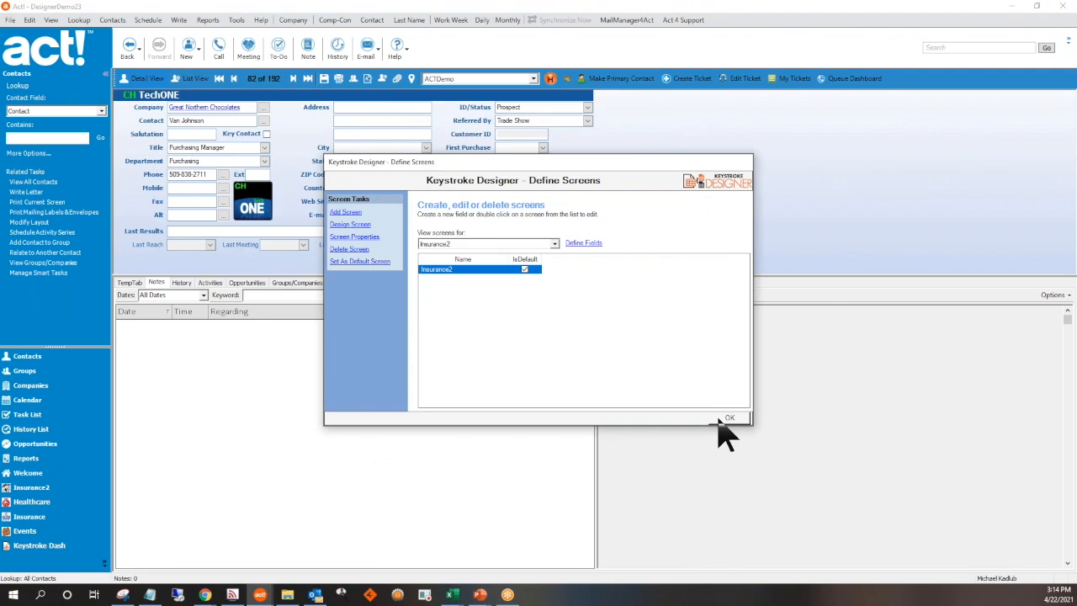
left_click(724, 420)
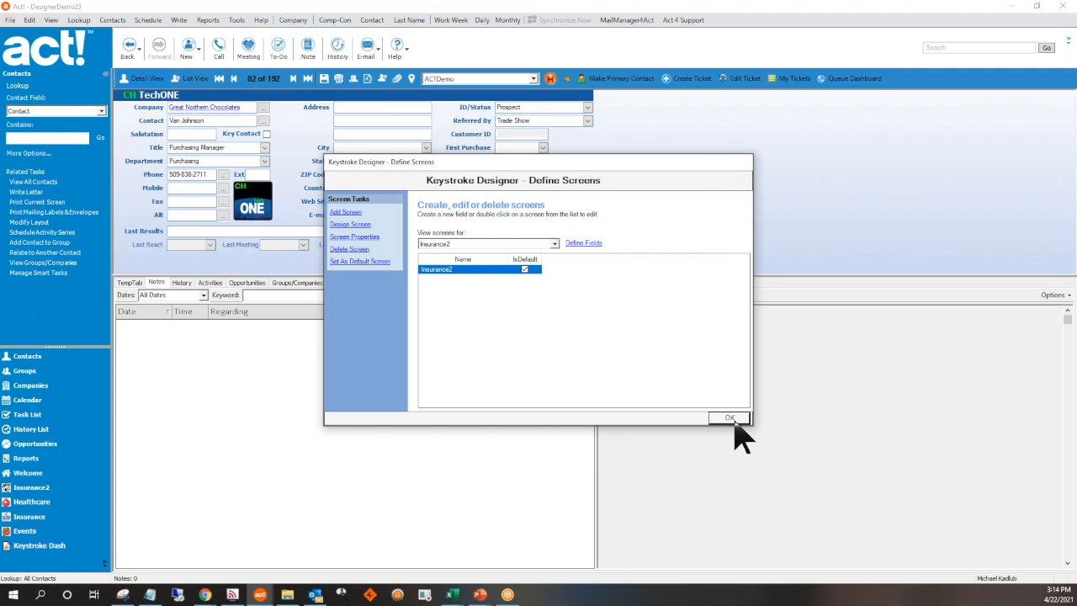
- Restore Act!, minimize the remote desktop session, and resize Act! in the top-left corner
left_click(1036, 6)
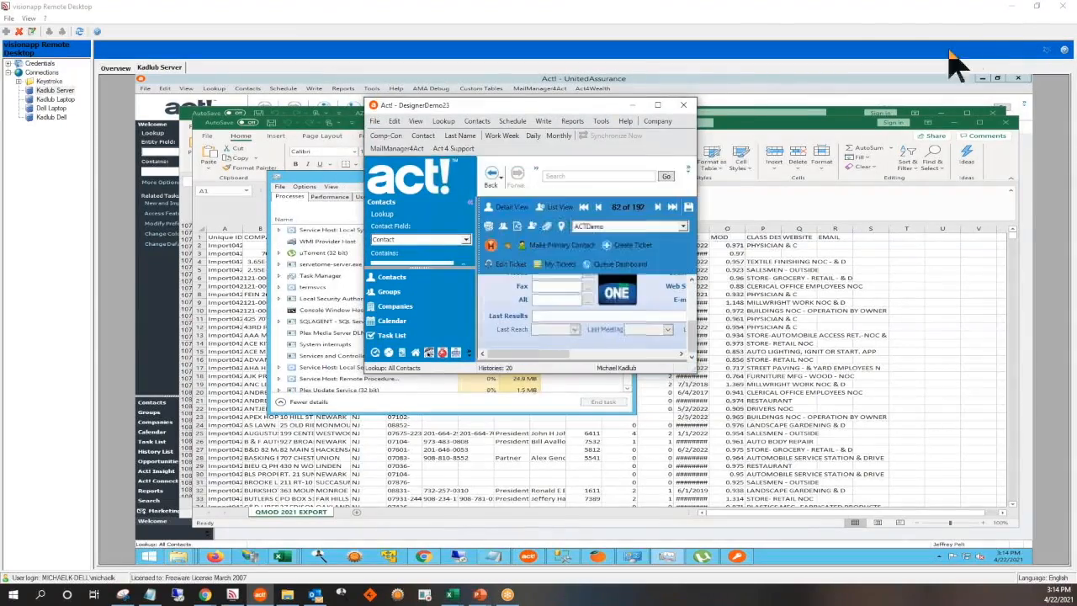
left_click(1010, 6)
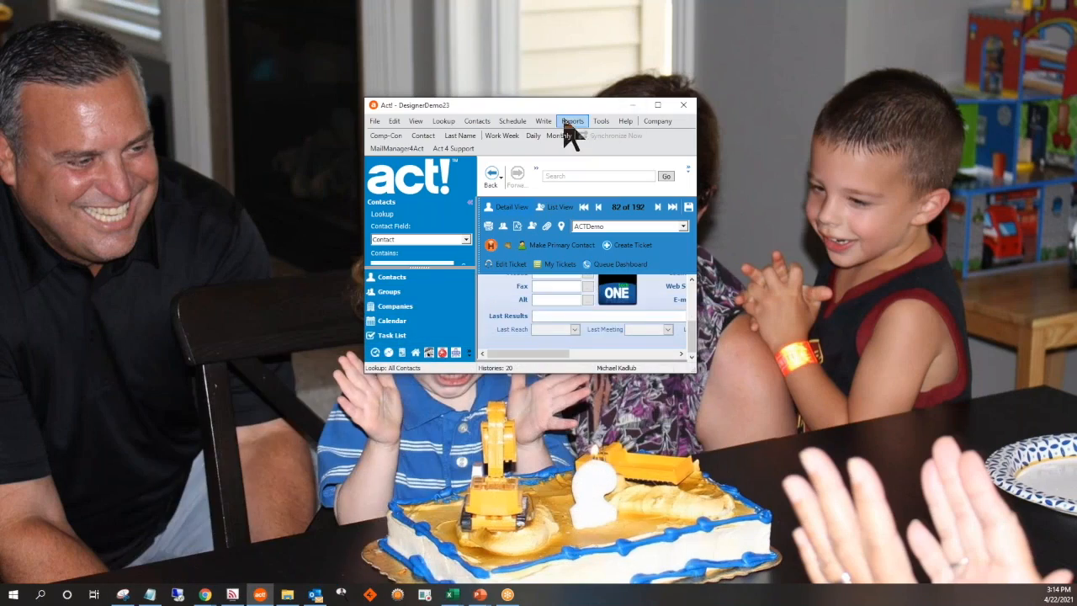
left_click_drag(548, 105, 257, 21)
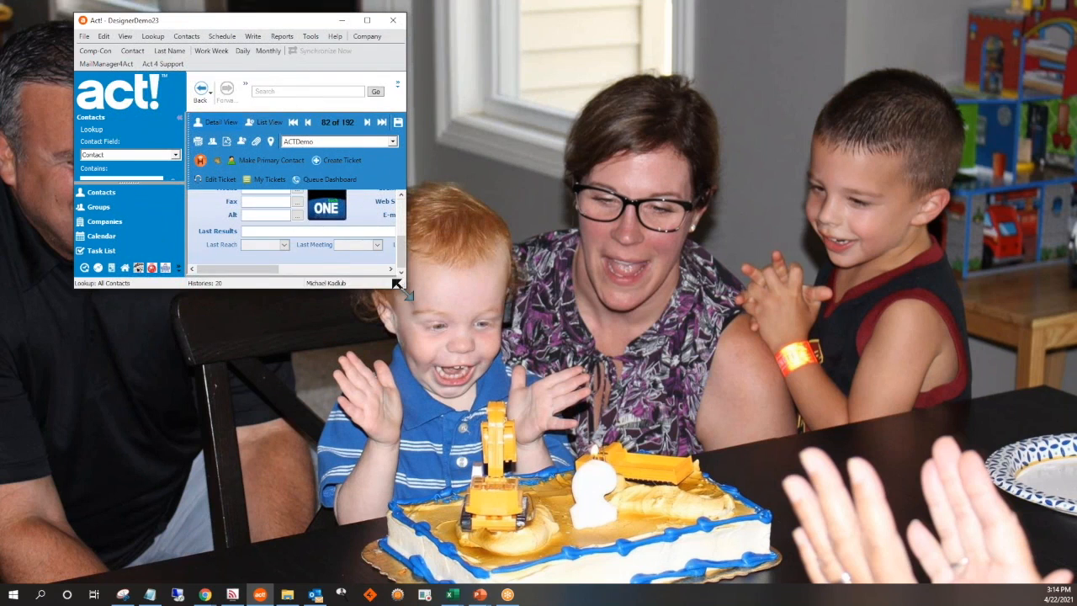
left_click_drag(445, 314, 635, 488)
- In Tools > Define Custom Tables, view the fields of the Insurance2 table
left_click(311, 36)
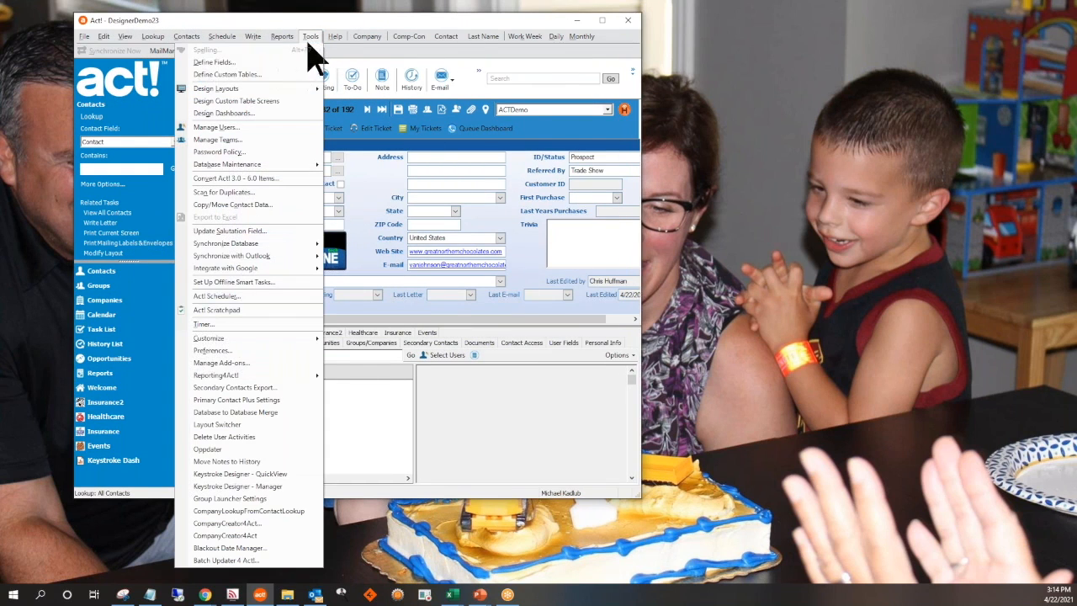
left_click(236, 62)
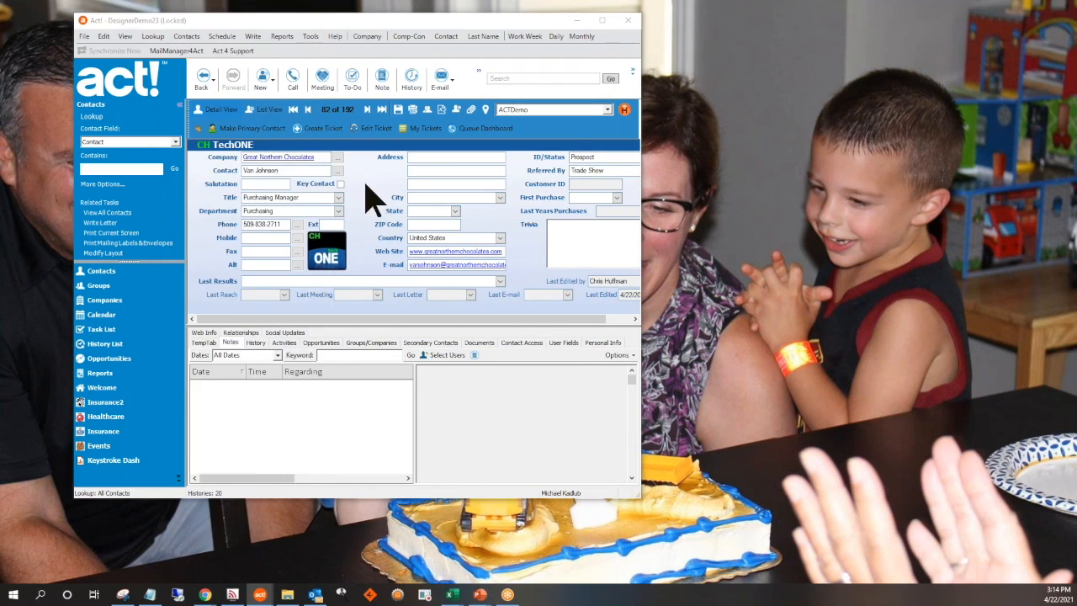
left_click(372, 210)
scroll(328, 261, "down", 5)
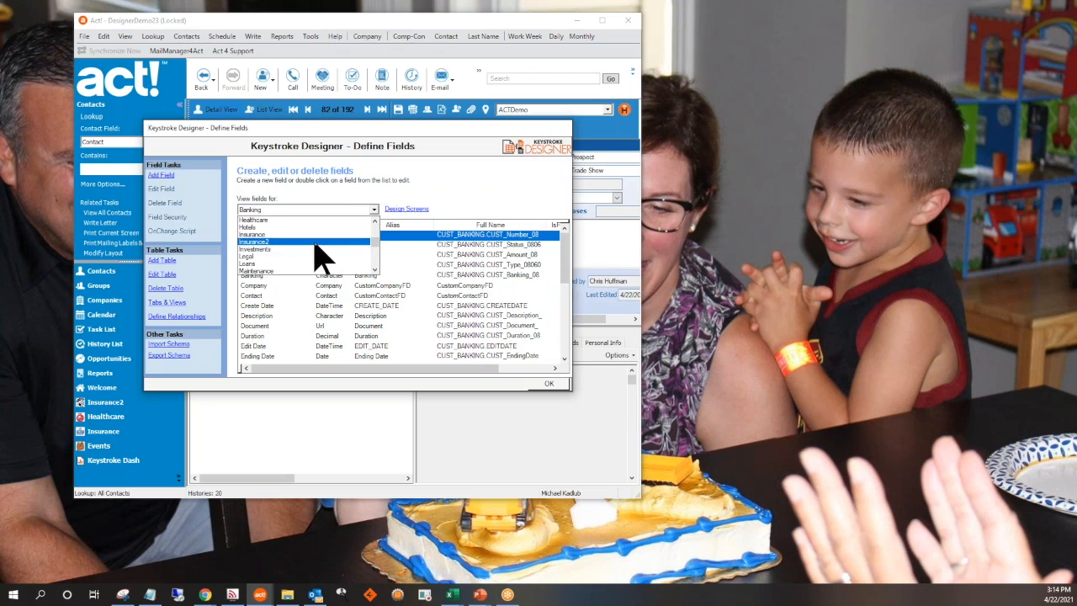
left_click(322, 251)
- Open the Insurance2 screen layout through Design Screens and bring its windows forward
left_click(404, 211)
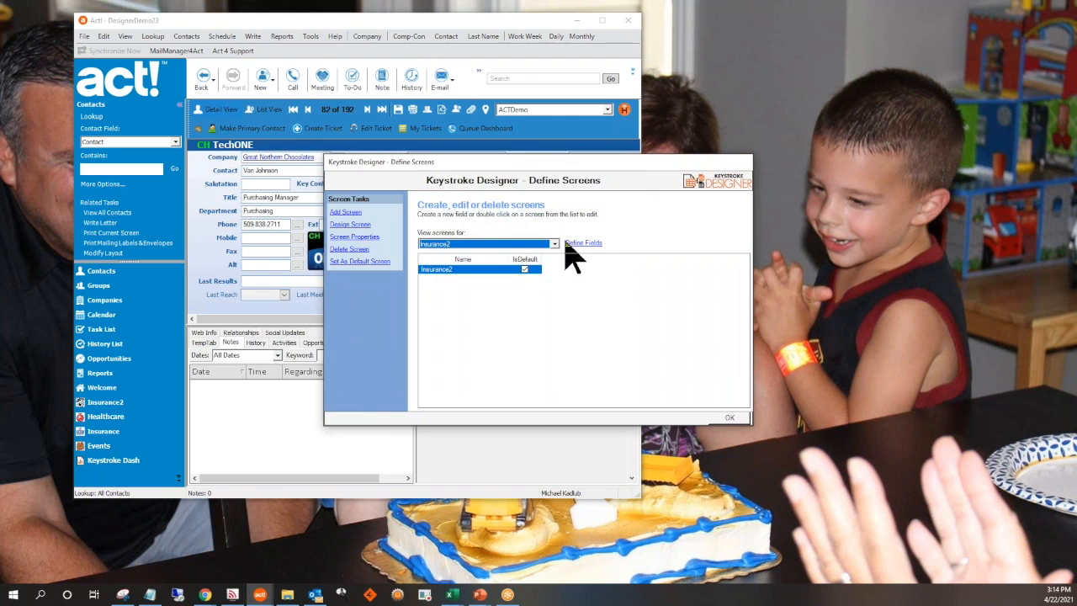
left_click(349, 225)
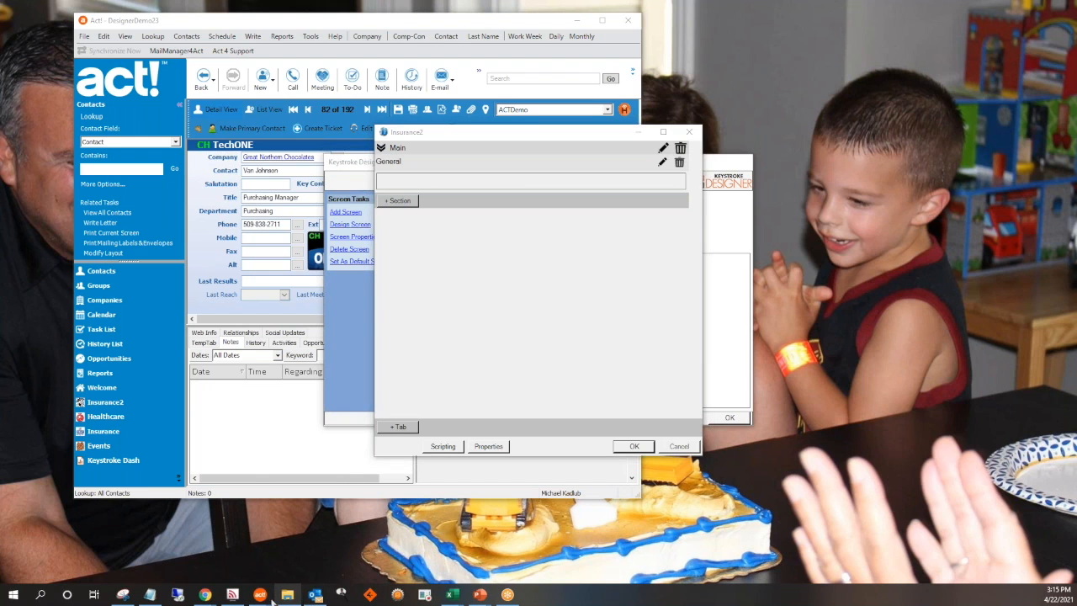
mouse_move(260, 594)
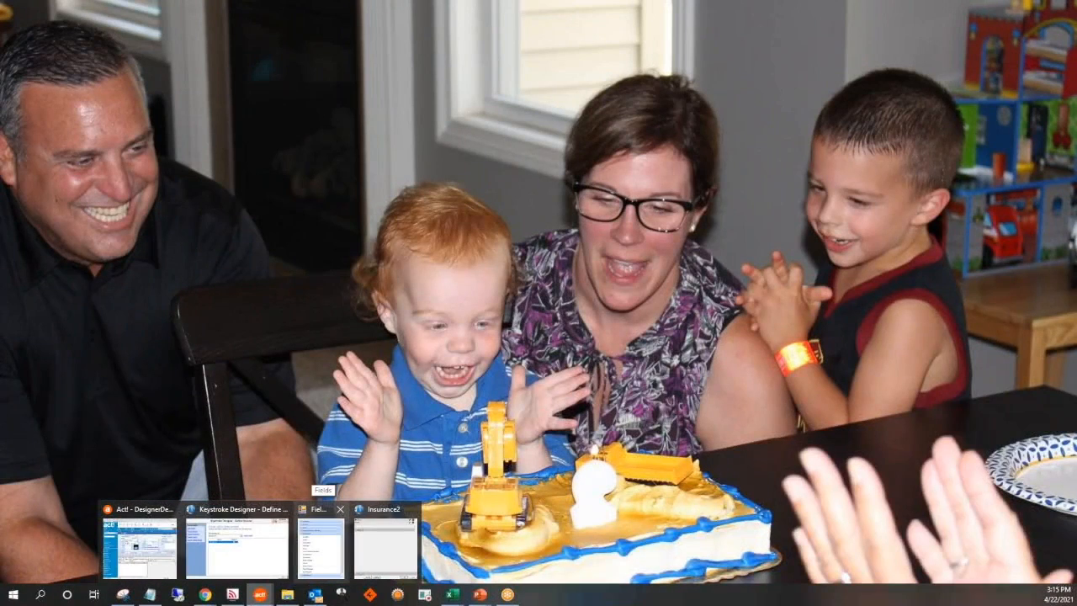
left_click(320, 545)
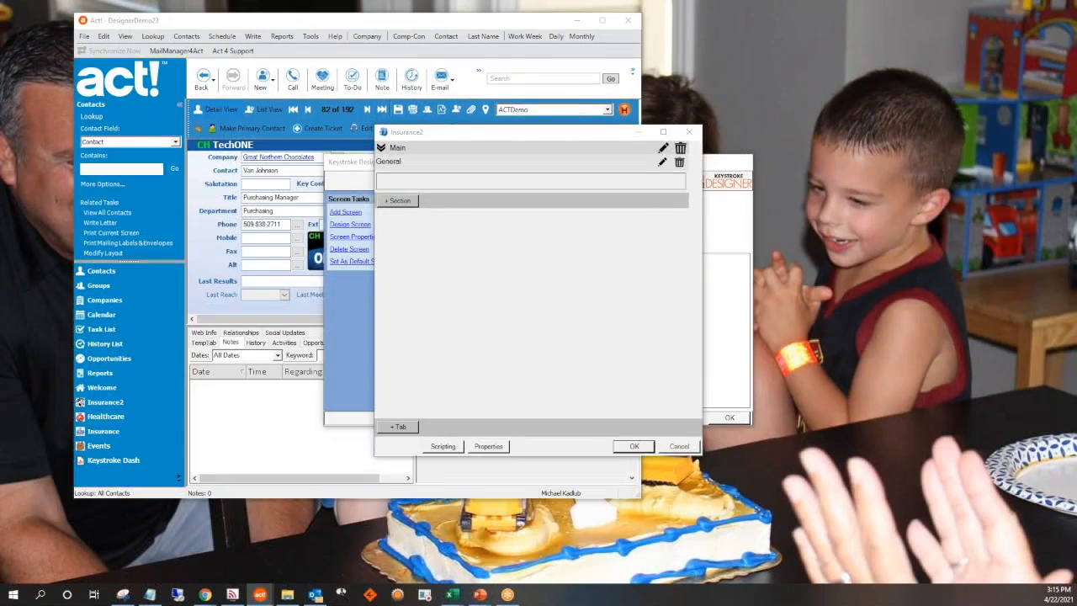
- Arrange the Fields list window beside the Insurance2 layout editor
left_click_drag(1076, 0, 900, 34)
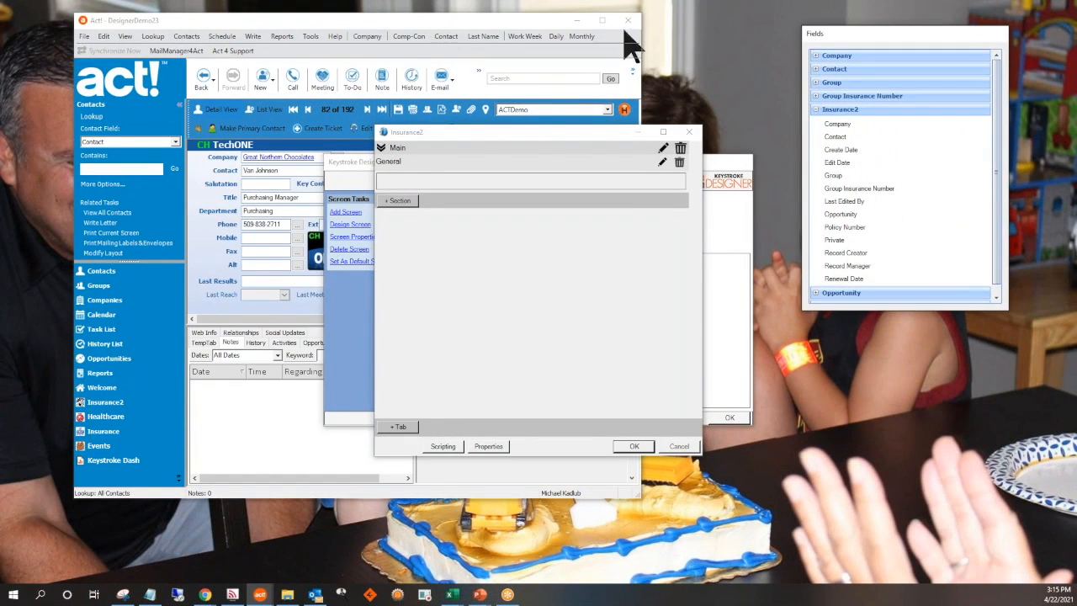
left_click_drag(918, 38, 861, 89)
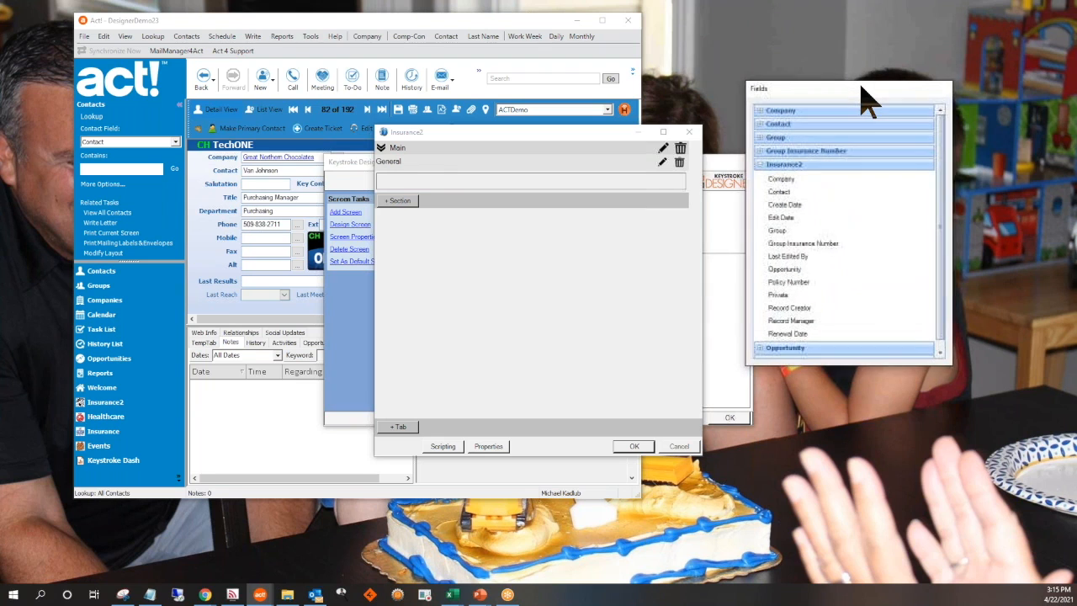
left_click(503, 135)
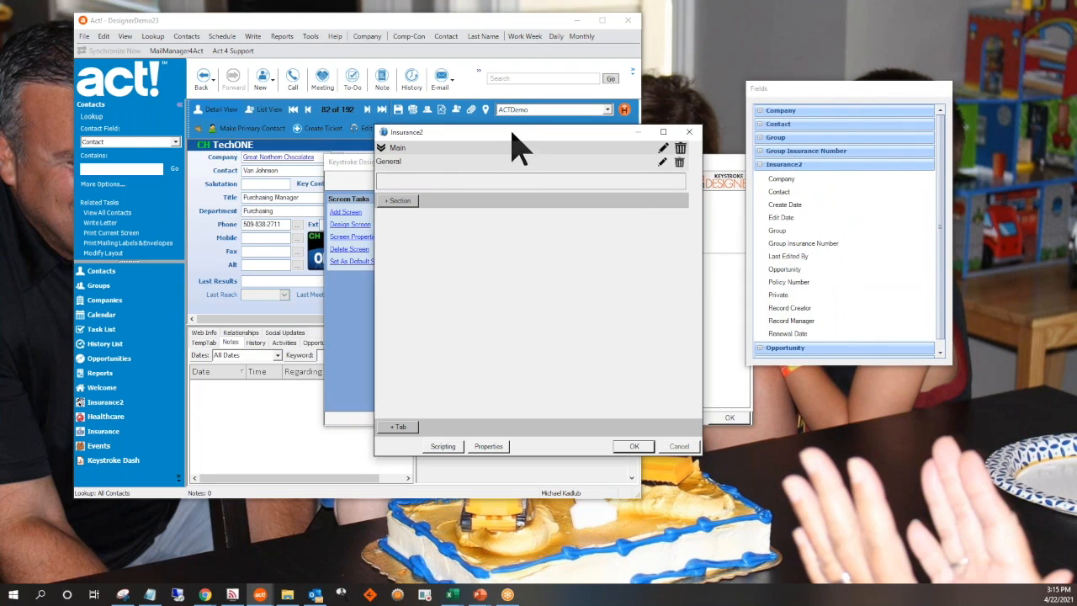
left_click_drag(835, 95, 812, 52)
left_click_drag(579, 141, 563, 132)
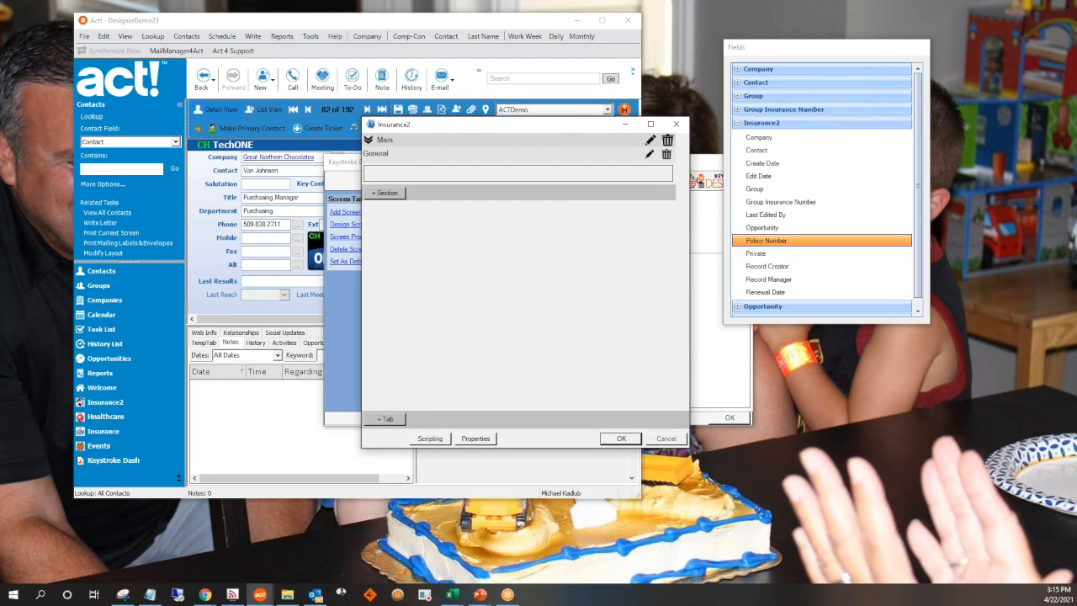
- Add Policy Number, Group Insurance Number, Create Date, Contact, Company and Renewal Date to General
left_click_drag(786, 243, 500, 177)
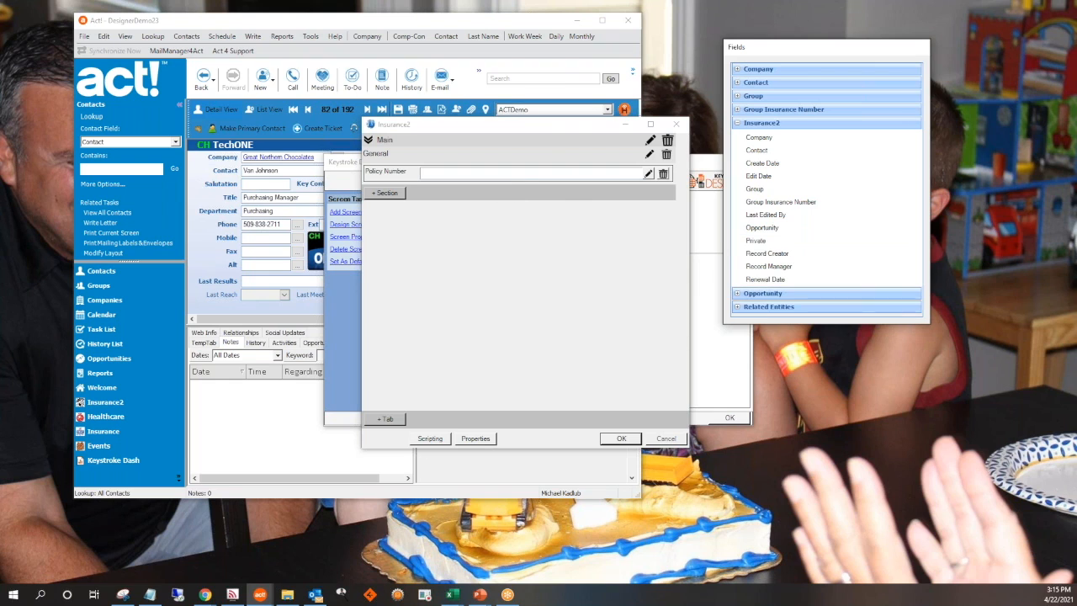
left_click_drag(796, 205, 528, 180)
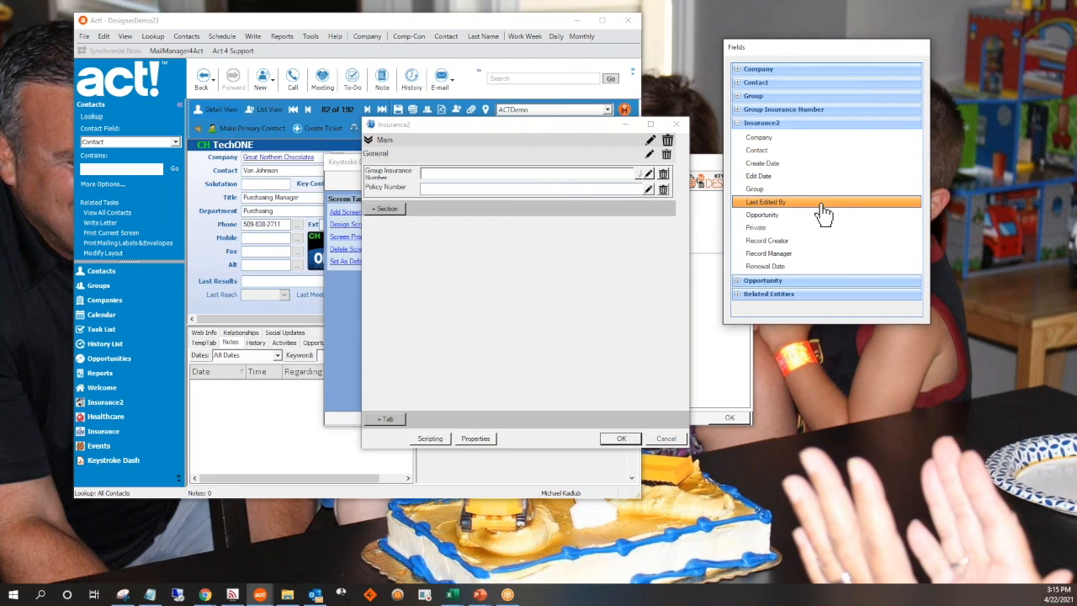
left_click(764, 163)
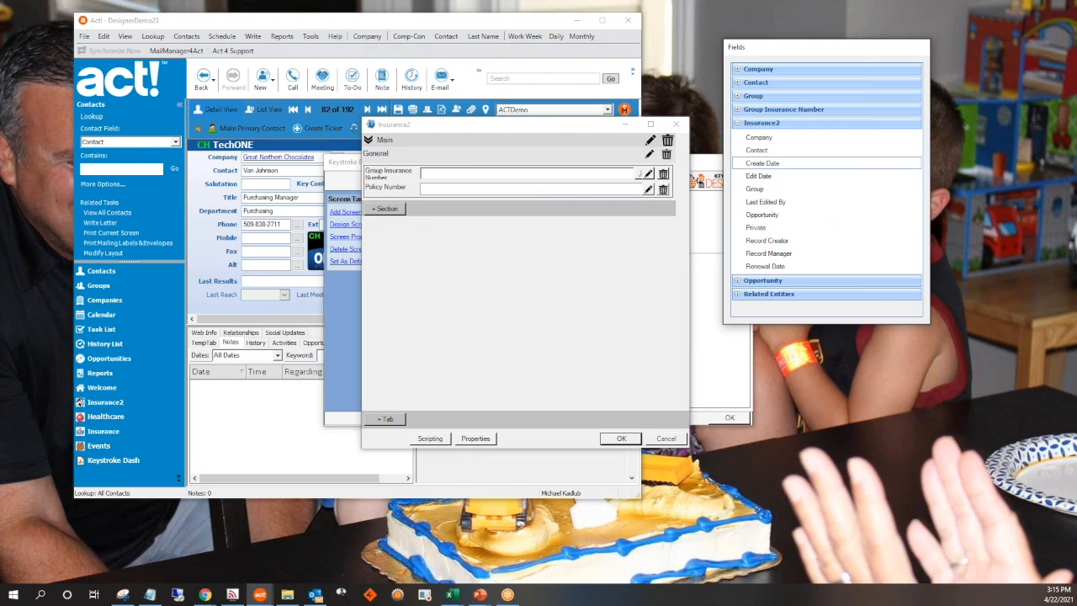
left_click_drag(553, 195, 555, 196)
left_click_drag(764, 152, 566, 207)
left_click_drag(757, 144, 517, 233)
left_click_drag(761, 227, 541, 244)
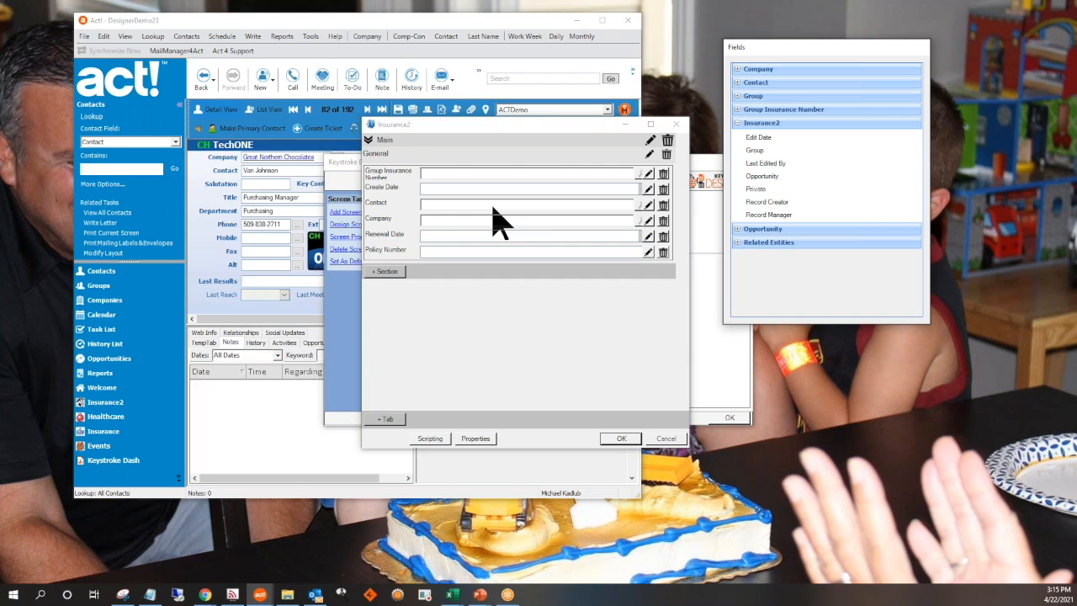
left_click(650, 155)
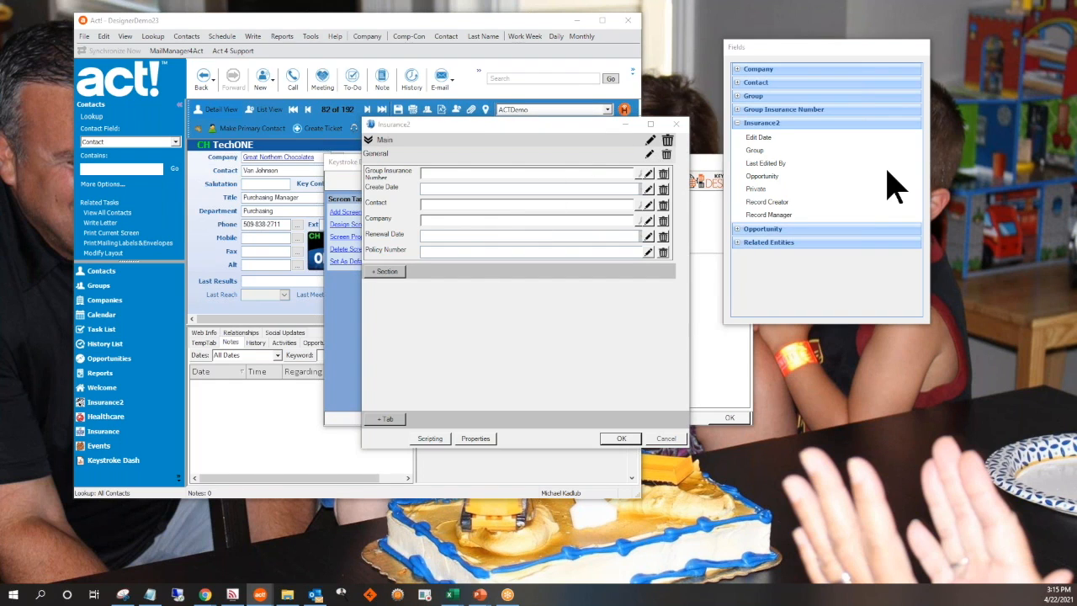
- Set the General section's layout to Two Columns
left_click_drag(1076, 4, 274, 57)
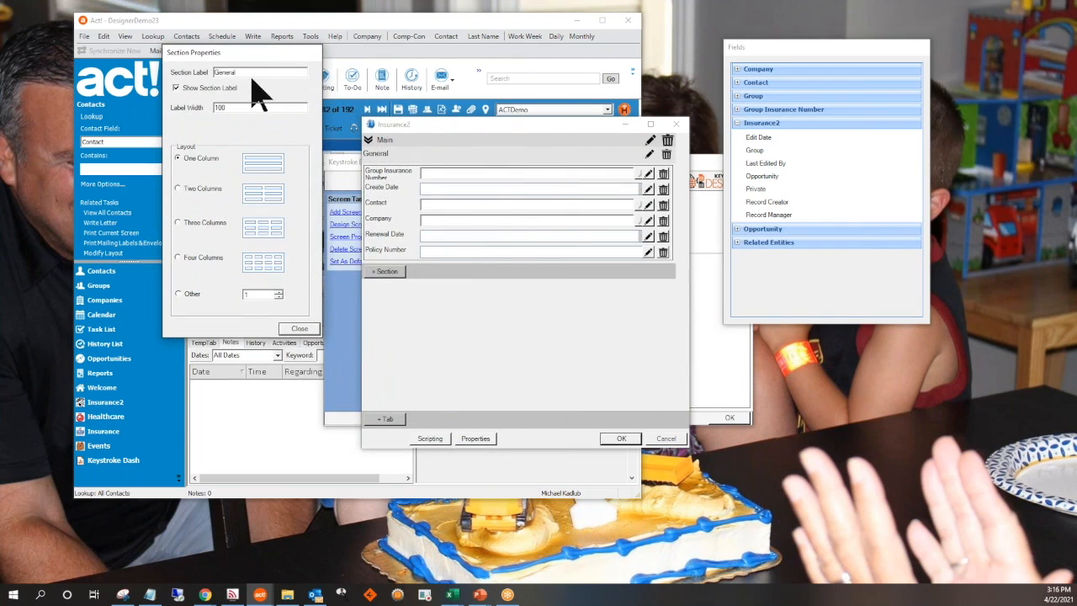
left_click_drag(247, 73, 188, 63)
left_click(301, 330)
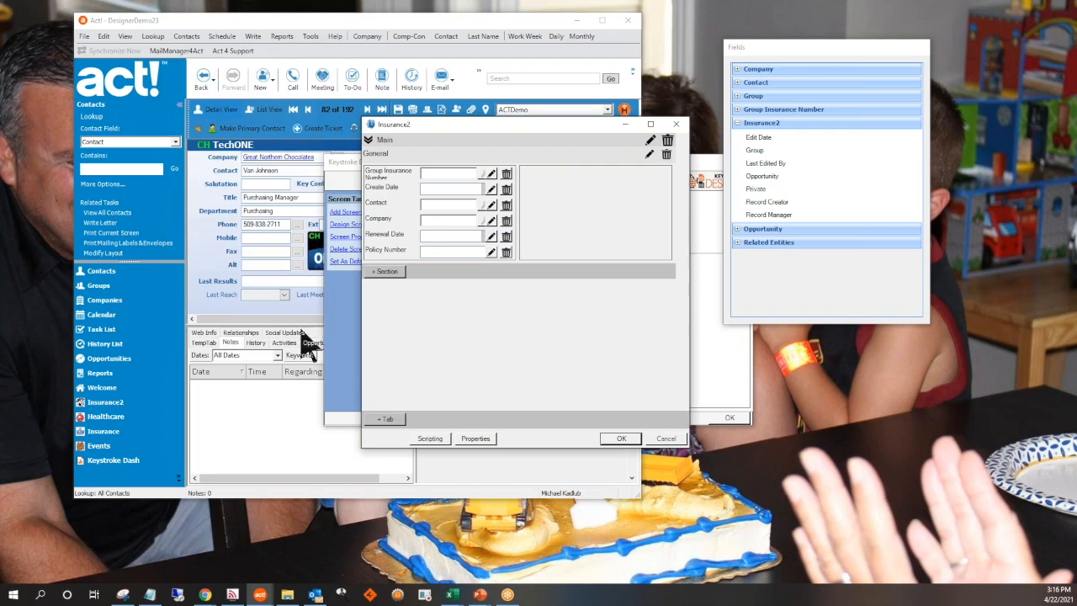
- Move Policy Number, Renewal Date and Company into the right column
left_click_drag(552, 202, 576, 174)
left_click_drag(401, 237, 576, 199)
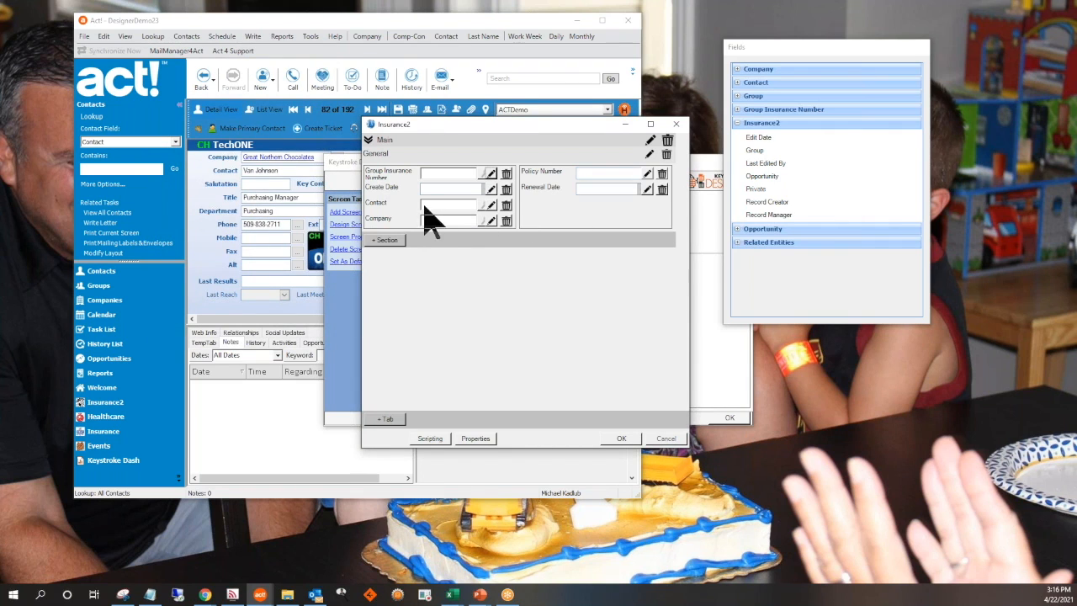
left_click_drag(427, 221, 581, 206)
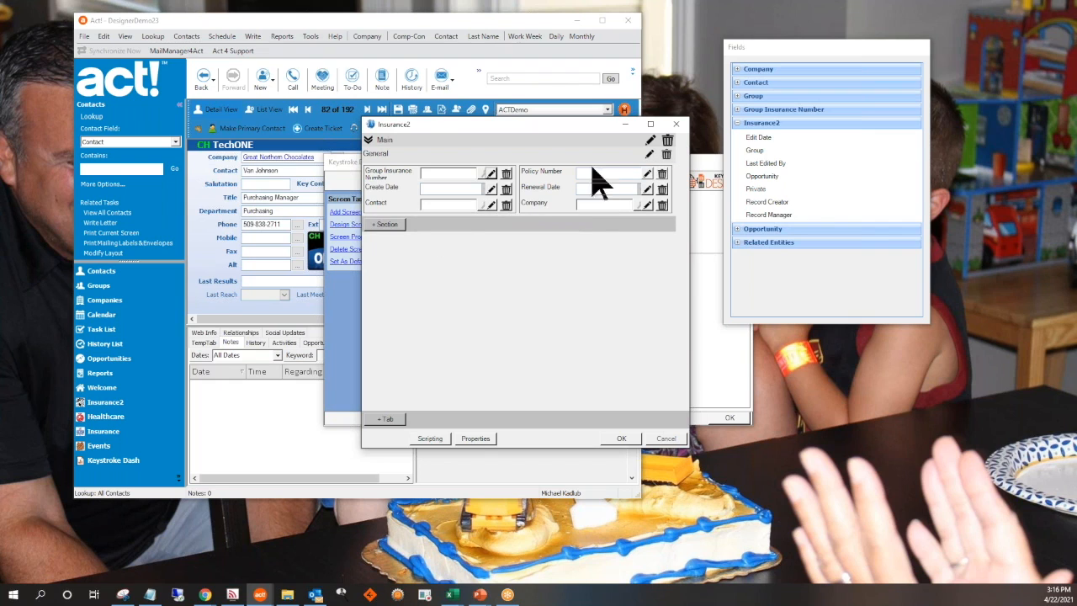
- Add a Second Section to the layout and place Edit Date and Group in it
left_click(388, 227)
type("Second Section")
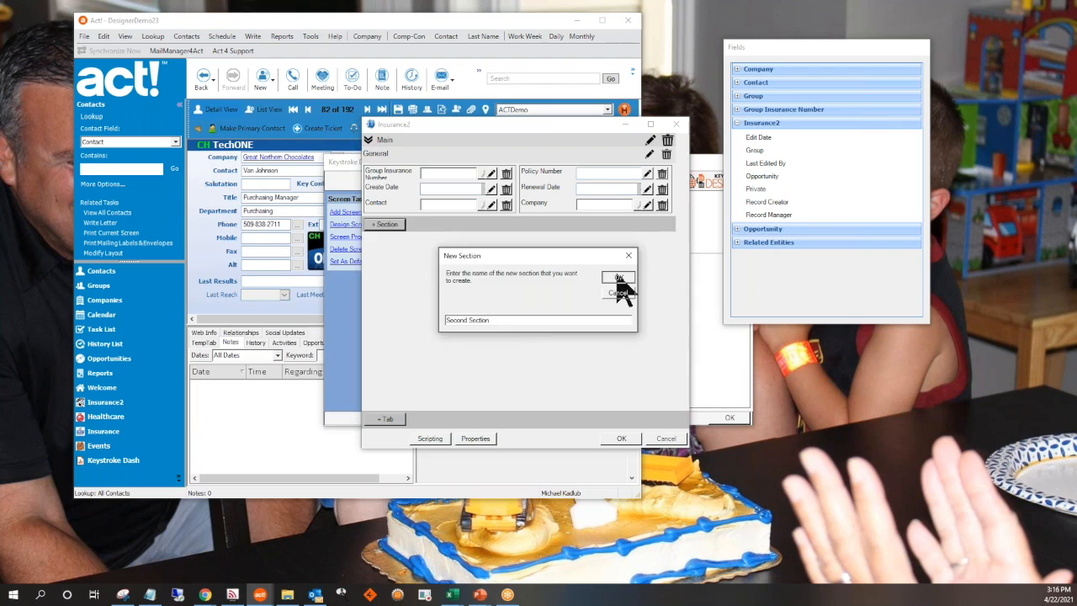
left_click(616, 278)
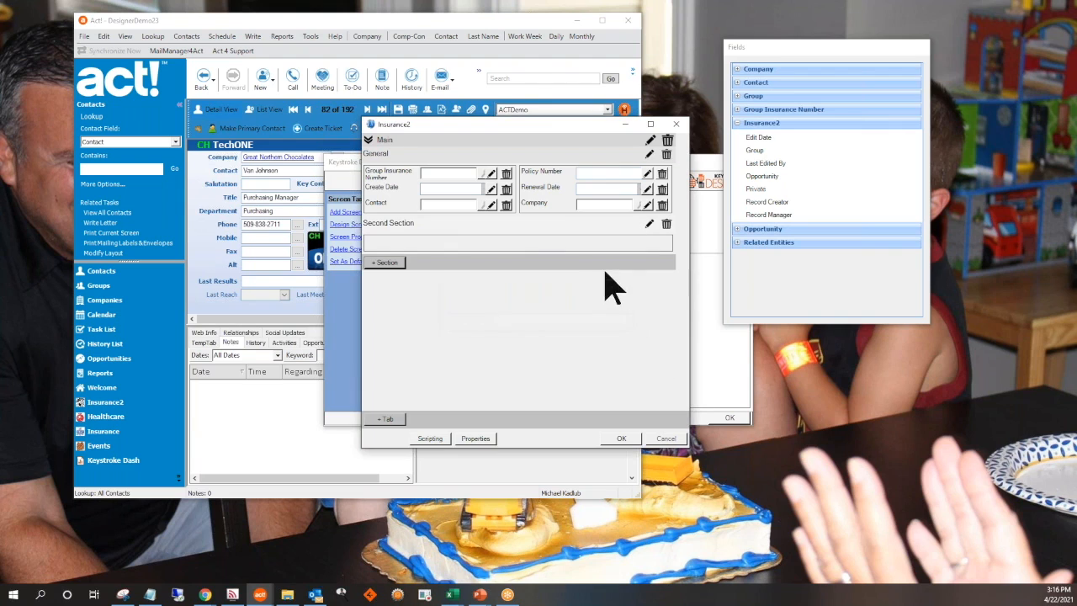
left_click_drag(782, 138, 546, 244)
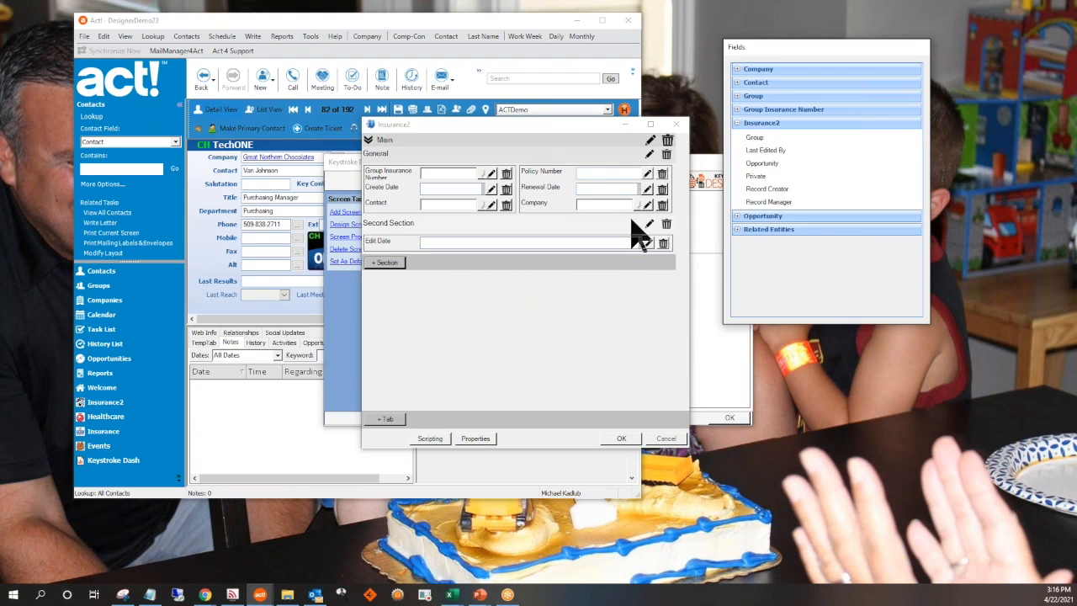
left_click_drag(767, 138, 578, 267)
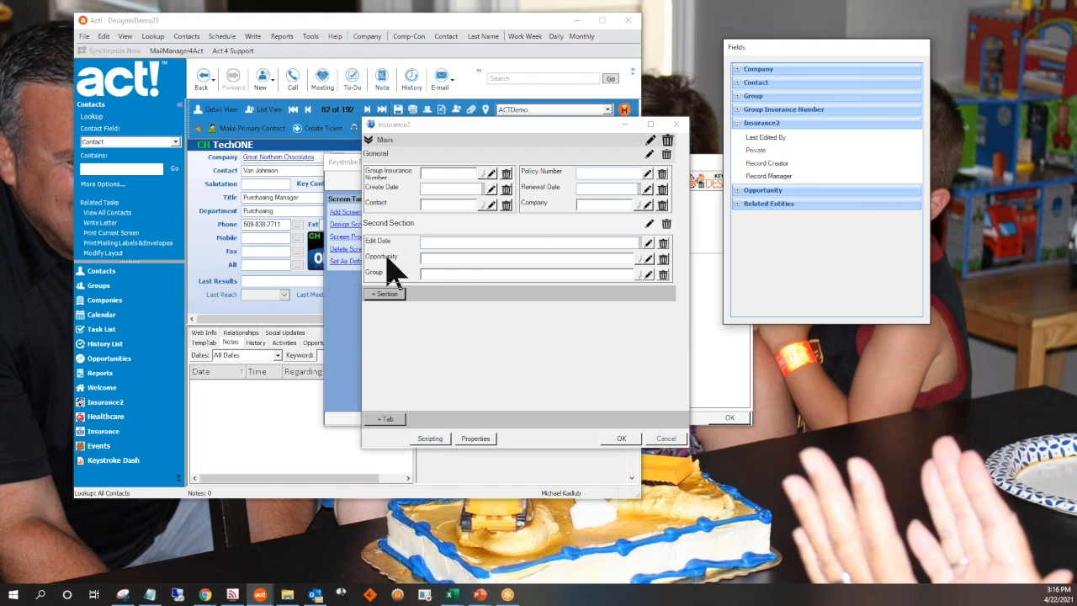
left_click(384, 421)
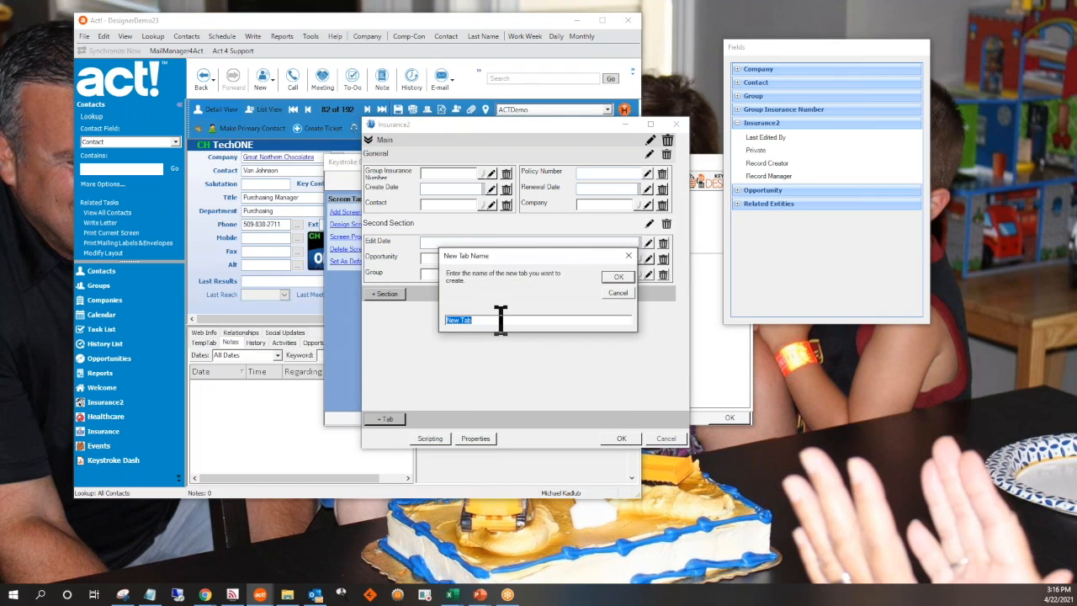
- Create a tab named New Tab and add Last Edited By and Record Creator to it
left_click(616, 279)
left_click_drag(750, 138, 487, 353)
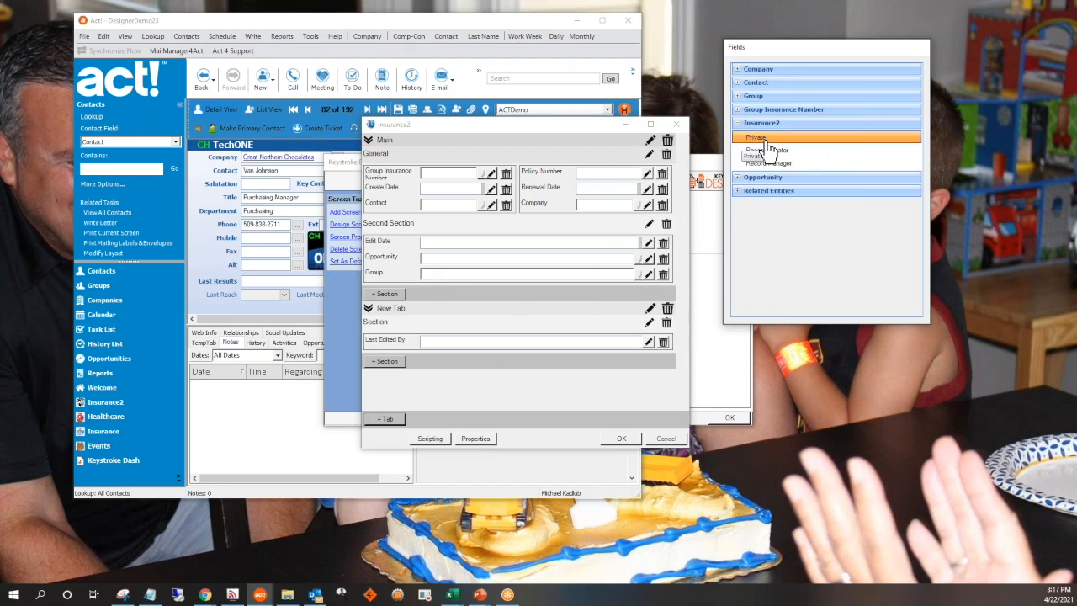
left_click_drag(767, 150, 515, 362)
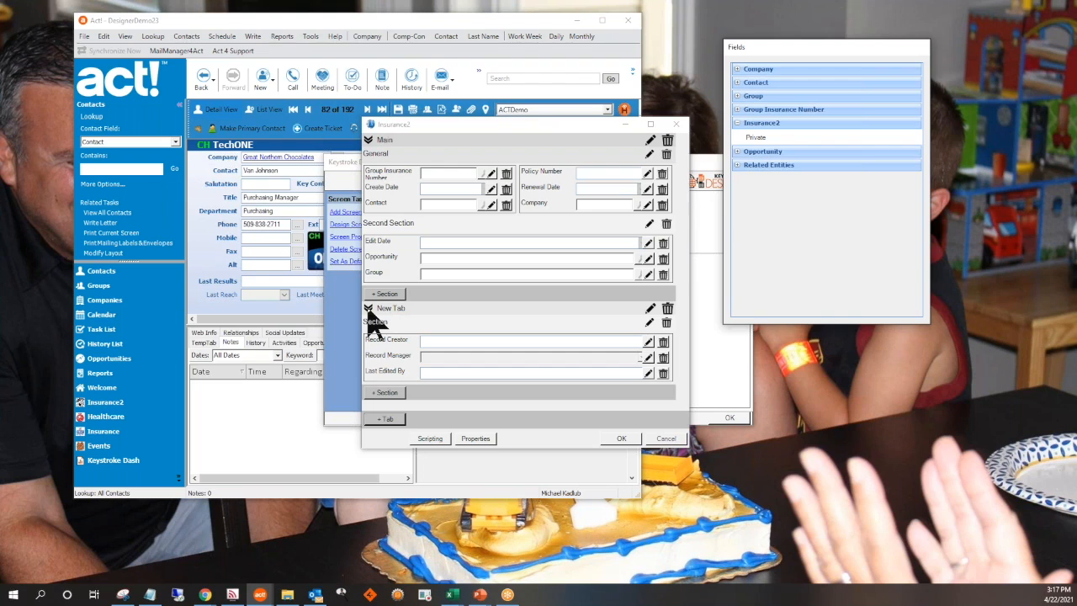
left_click(369, 308)
left_click(369, 140)
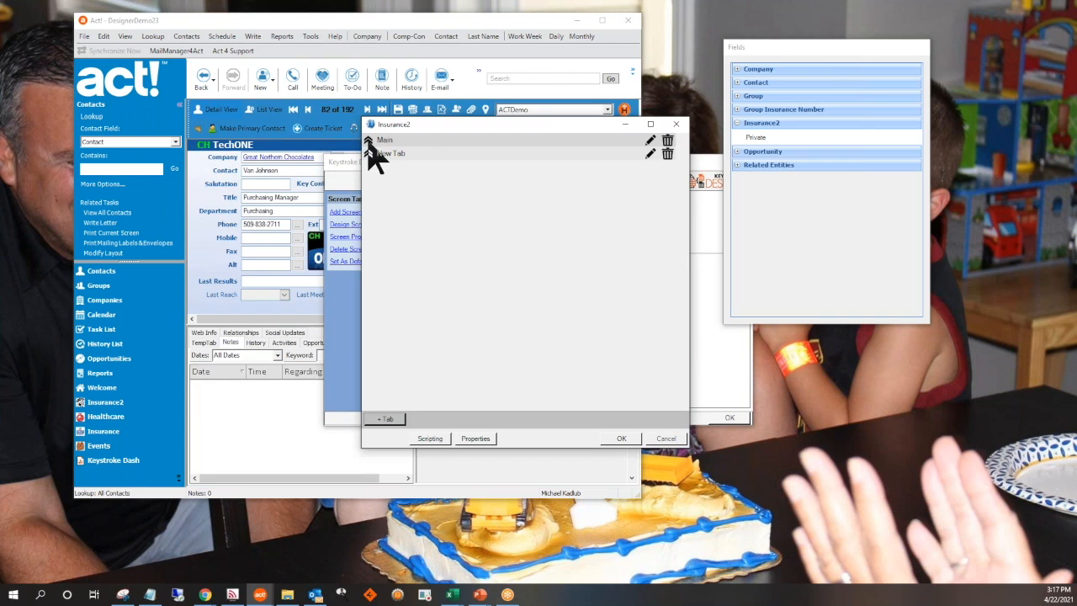
left_click(370, 141)
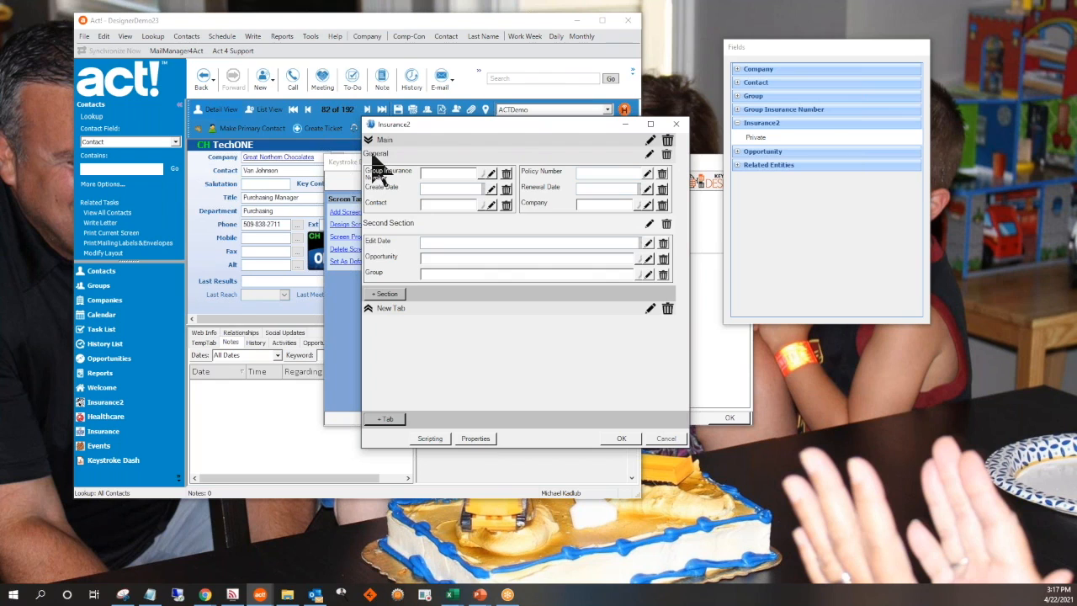
left_click(368, 308)
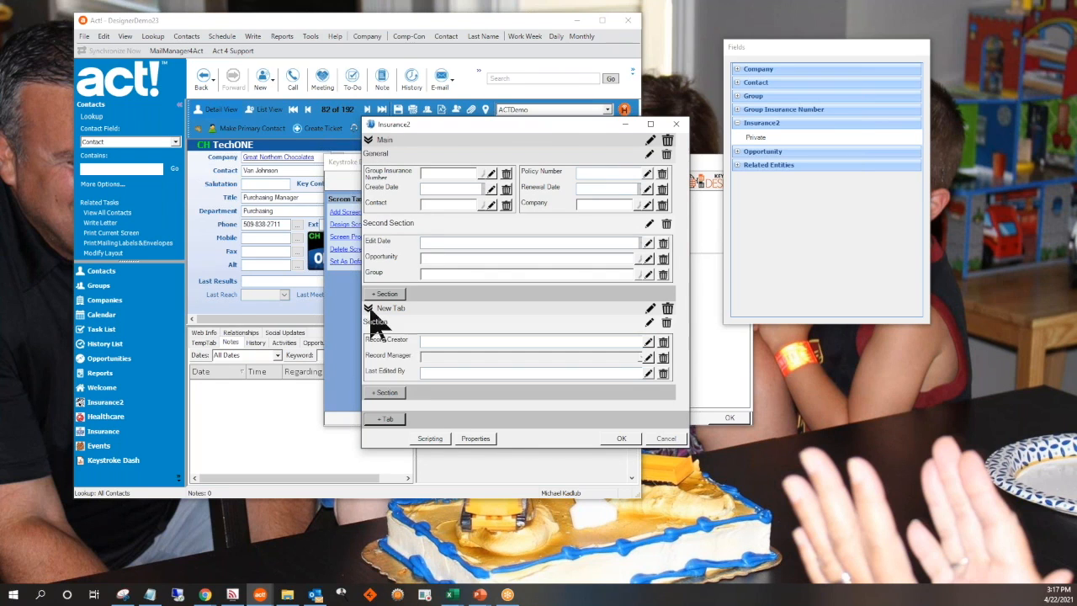
- Set the screen title to Insurance Policy and the background colour to blue in Properties
left_click(483, 441)
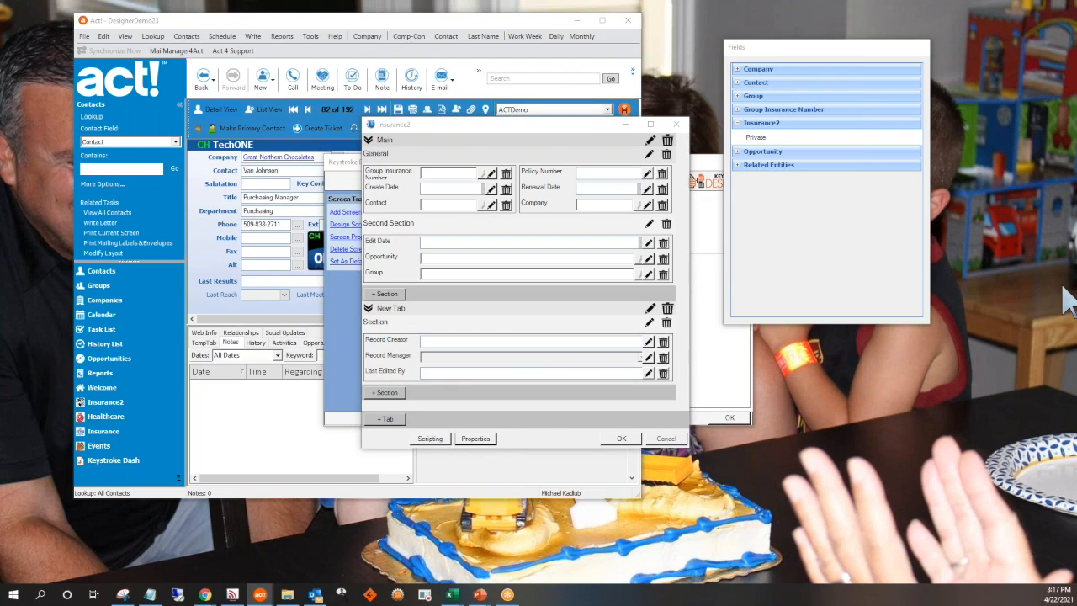
left_click_drag(1052, 19, 156, 126)
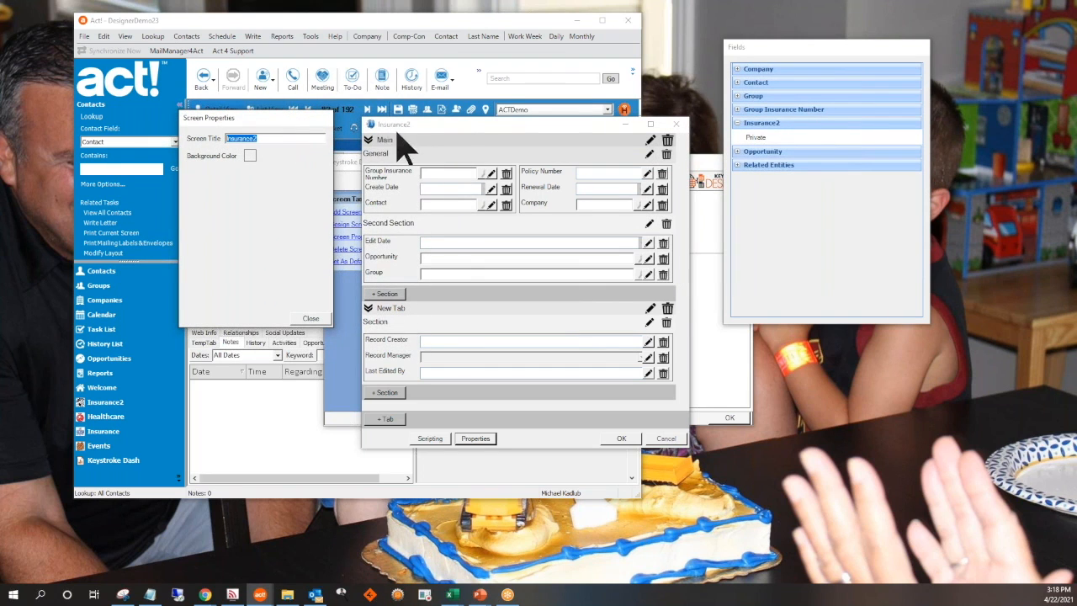
left_click(284, 139)
left_click(249, 156)
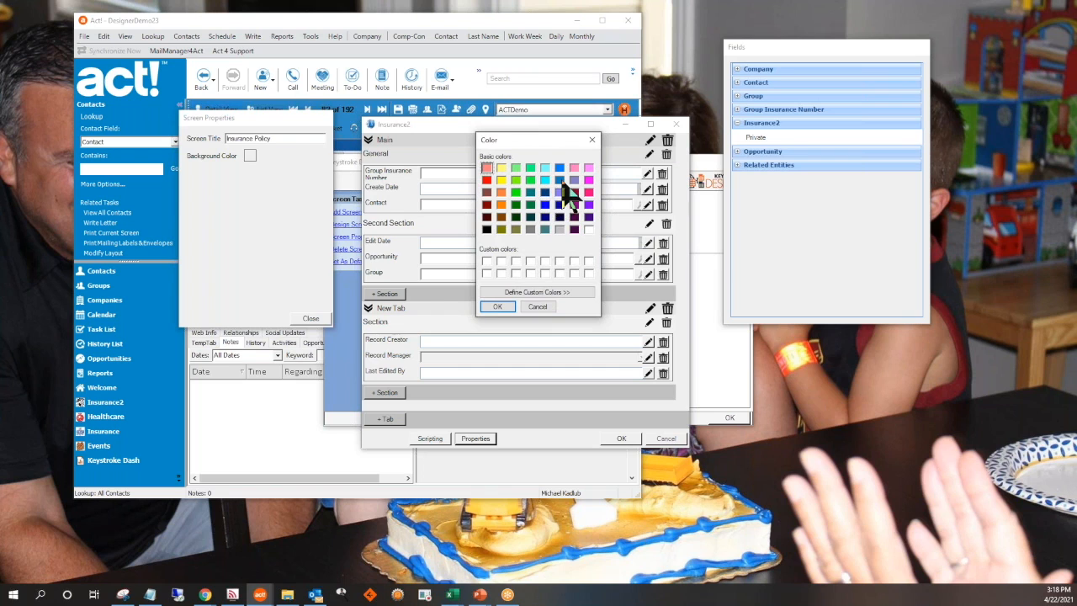
left_click(560, 182)
left_click(501, 308)
left_click(311, 319)
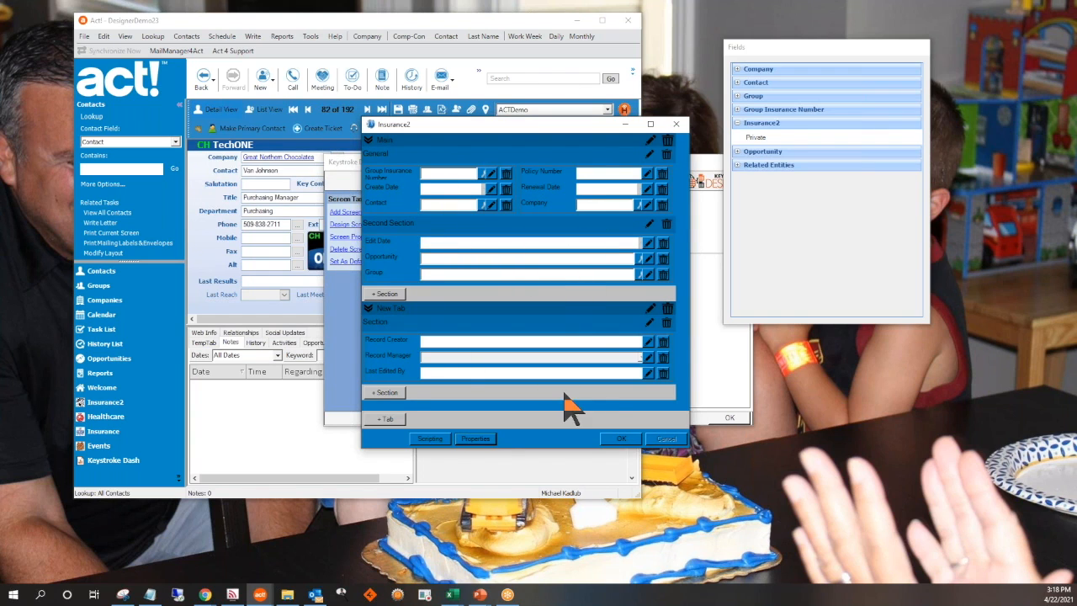
left_click(437, 441)
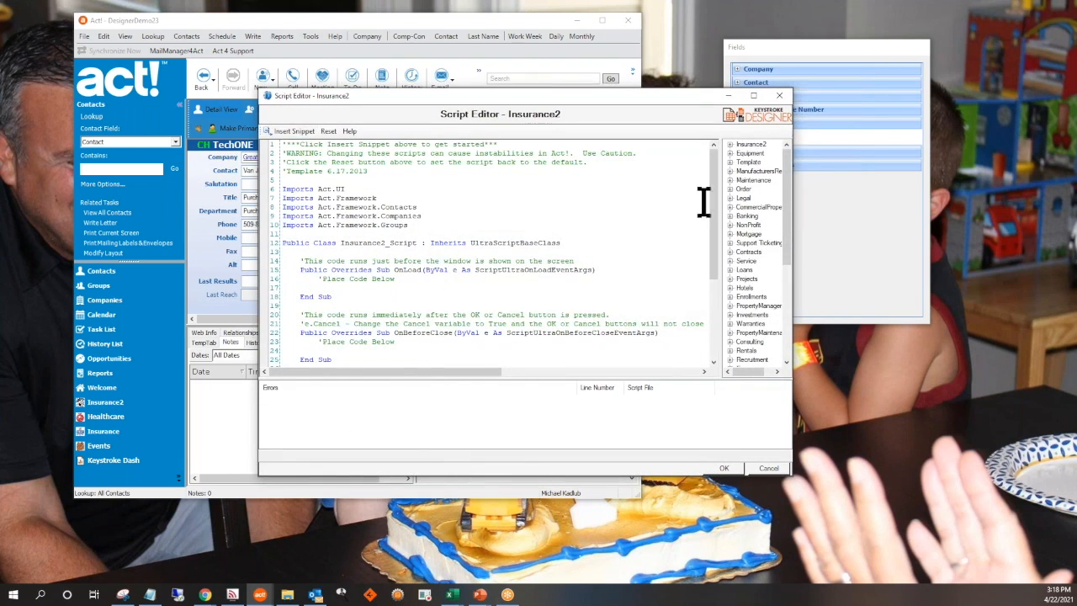
left_click_drag(714, 204, 714, 337)
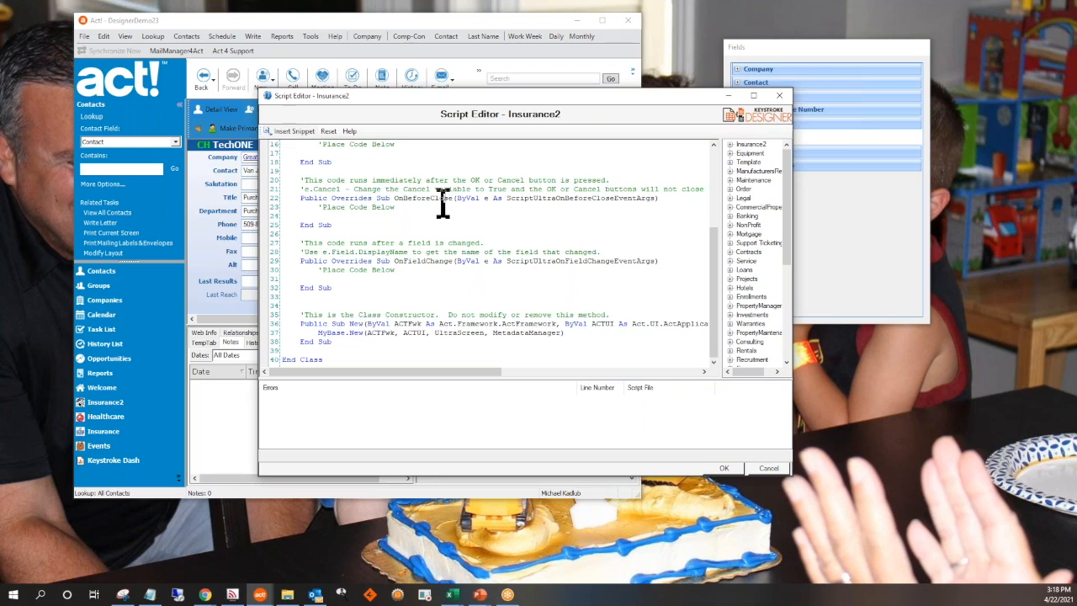
scroll(720, 286, "up", 1)
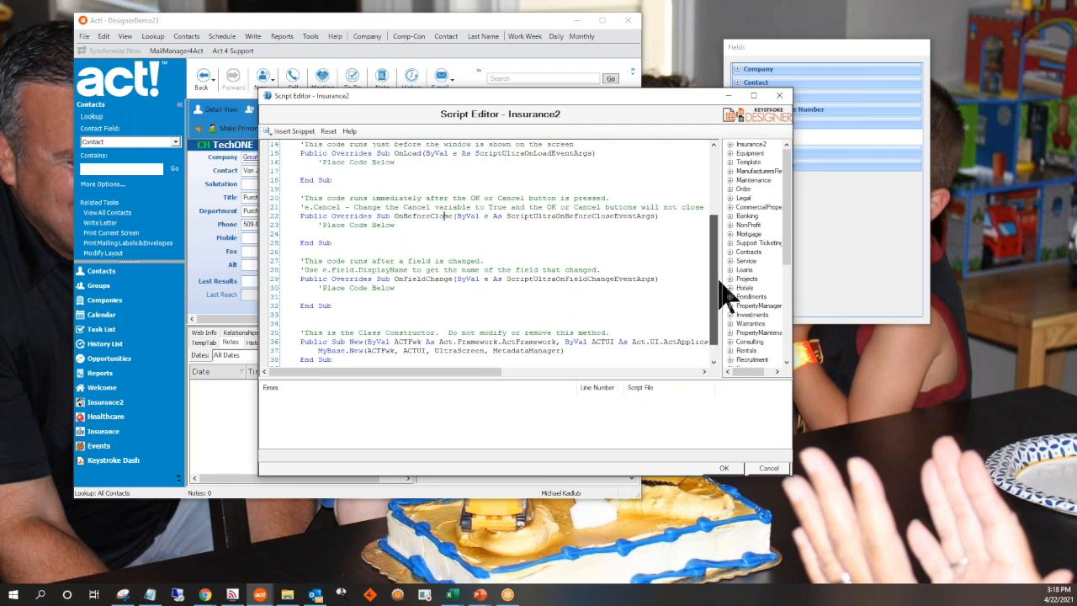
scroll(722, 290, "up", 4)
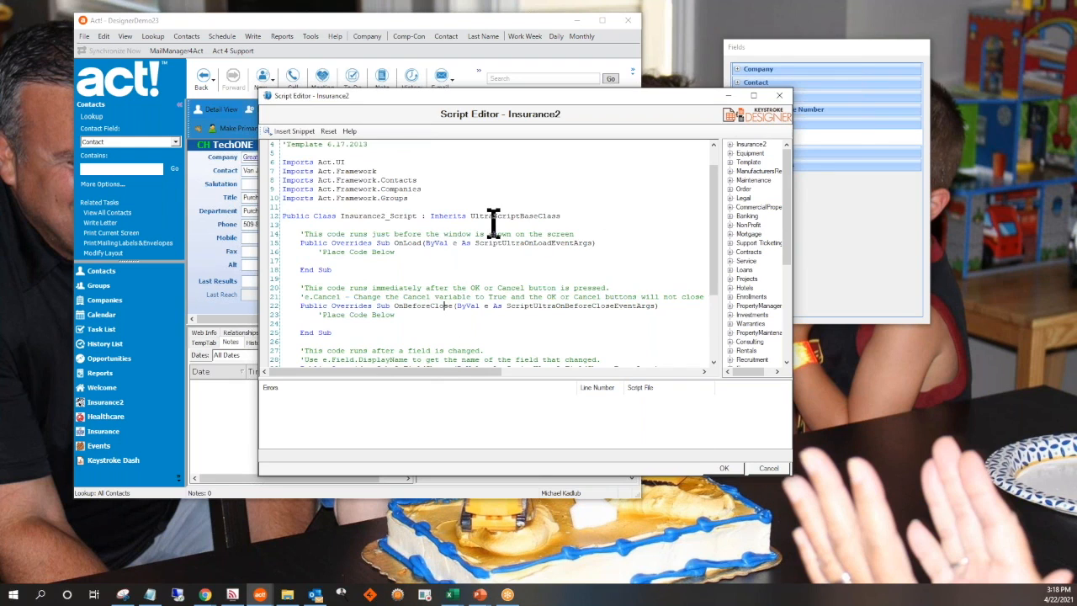
left_click(768, 468)
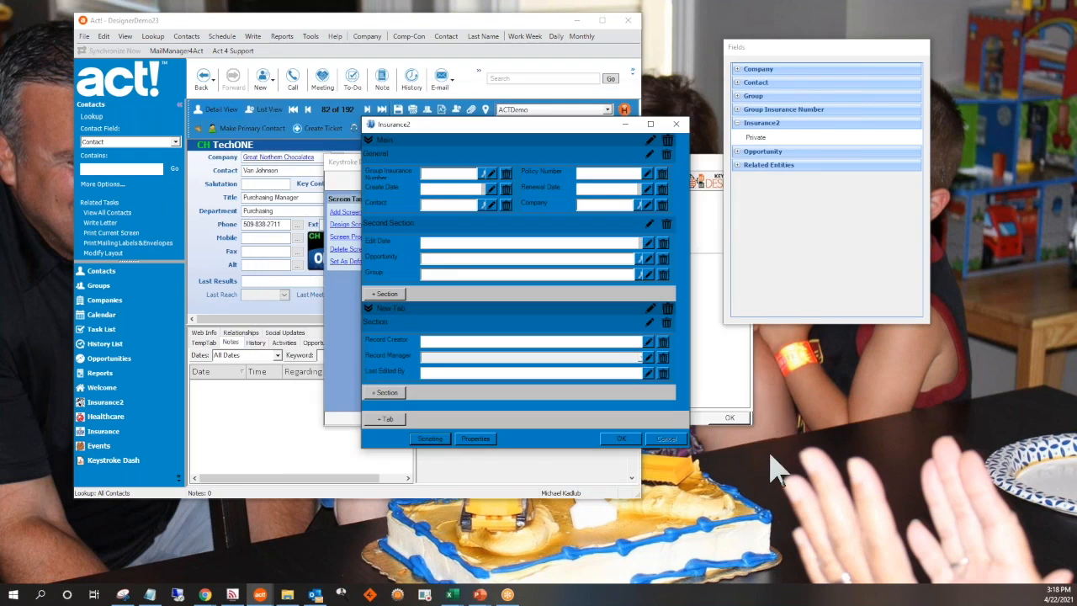
- Save the Insurance2 layout changes and close the Define Screens window
left_click(618, 438)
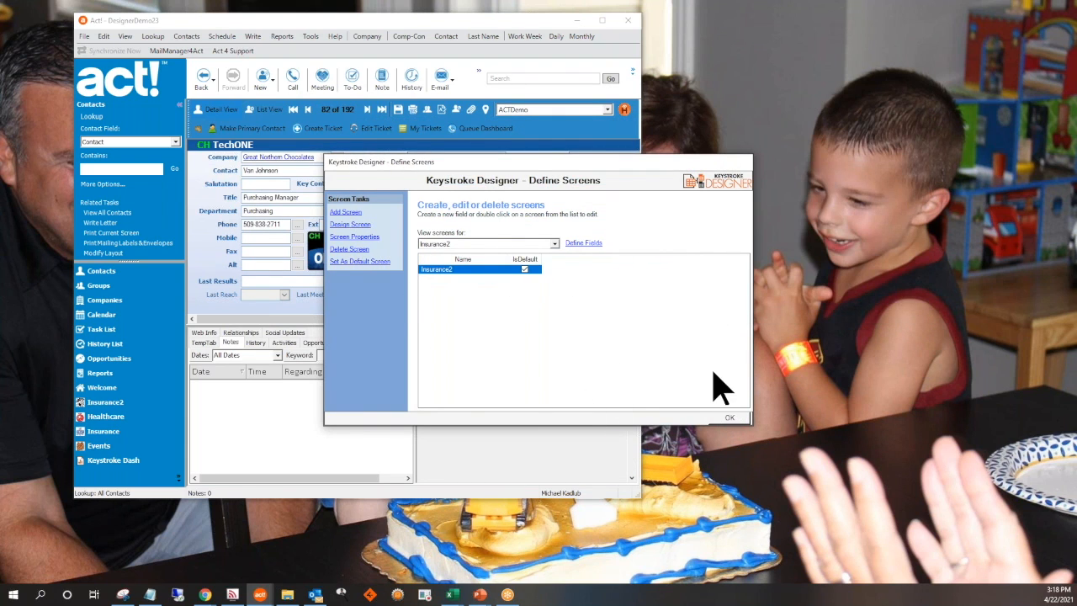
left_click(1062, 221)
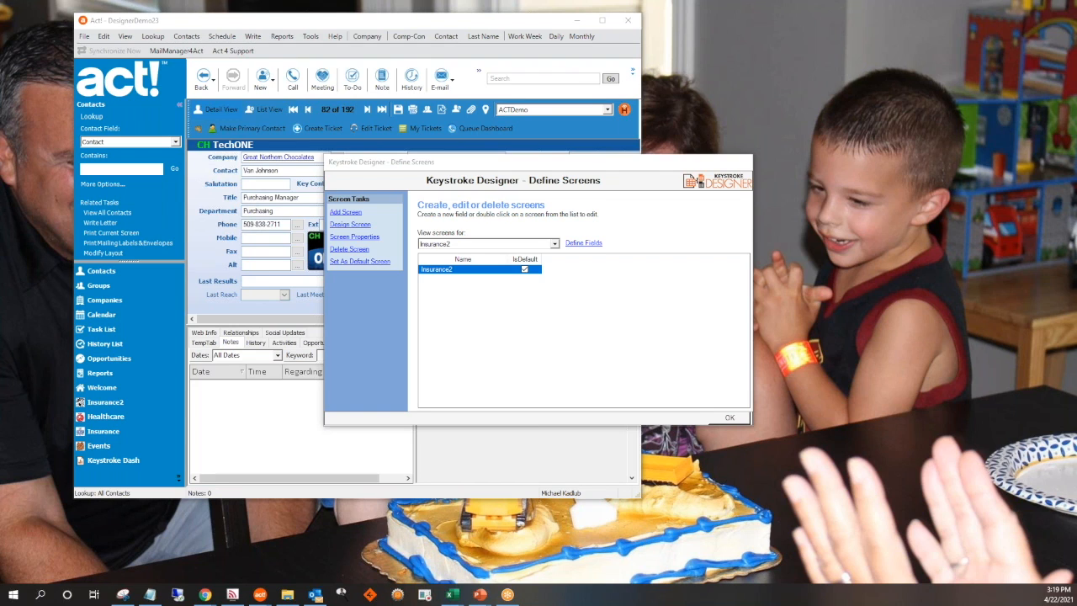
left_click(725, 419)
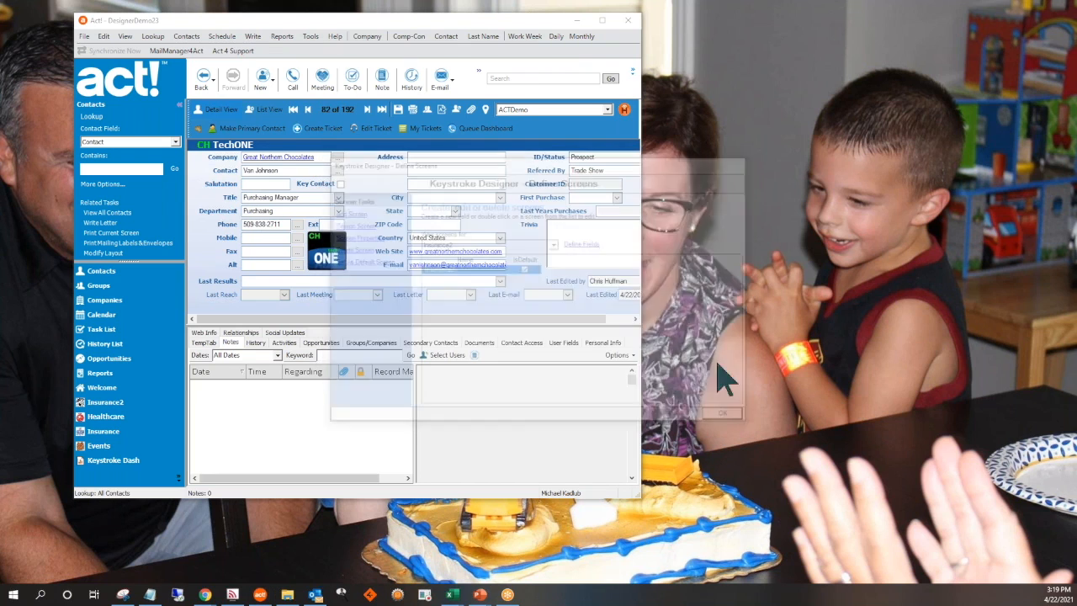
- Maximize the Act! window and show the contact's empty Insurance2 records list
left_click(602, 21)
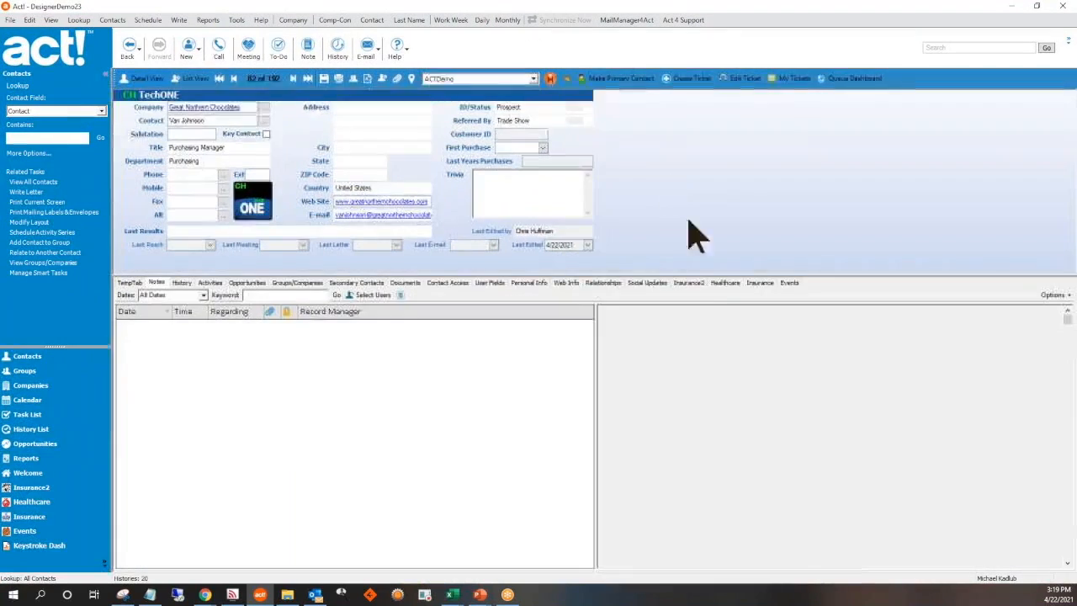
left_click(689, 284)
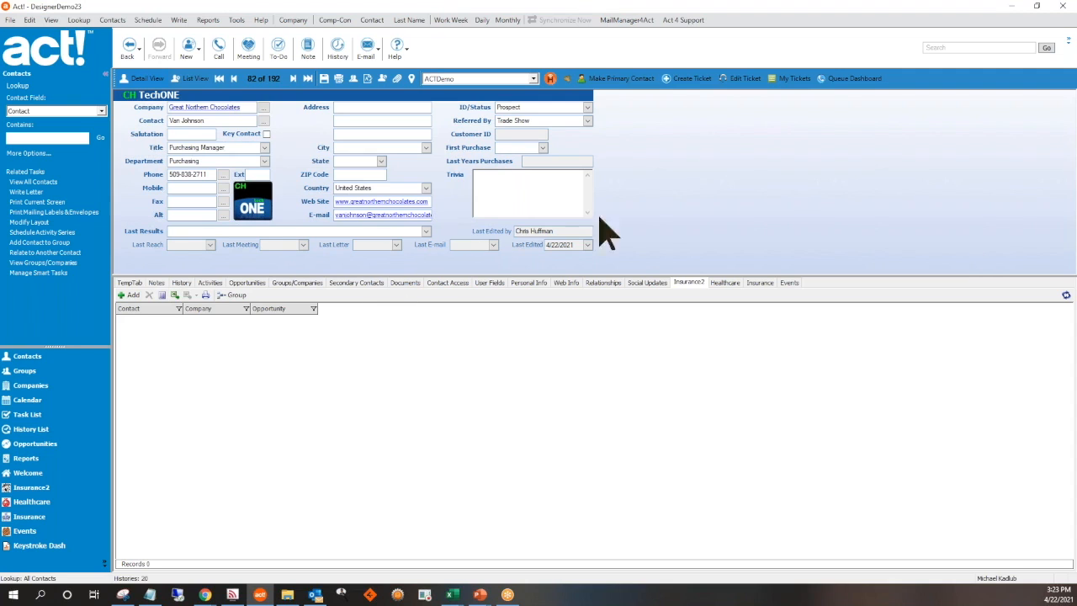
- In the column chooser, add Group Insurance Number, Policy Number and Renewal Date columns
left_click(162, 303)
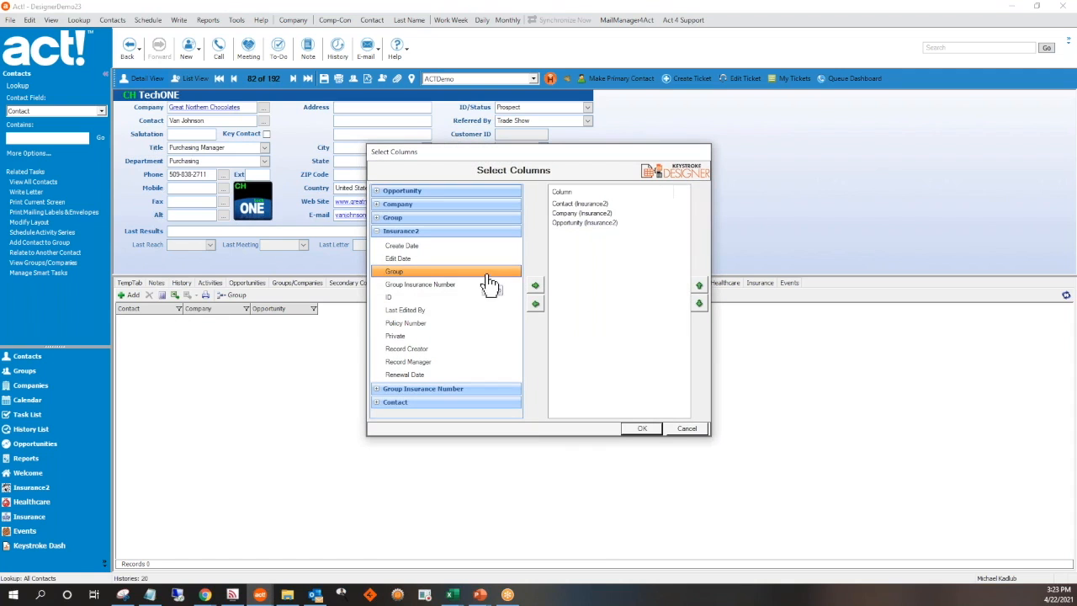
left_click(439, 286)
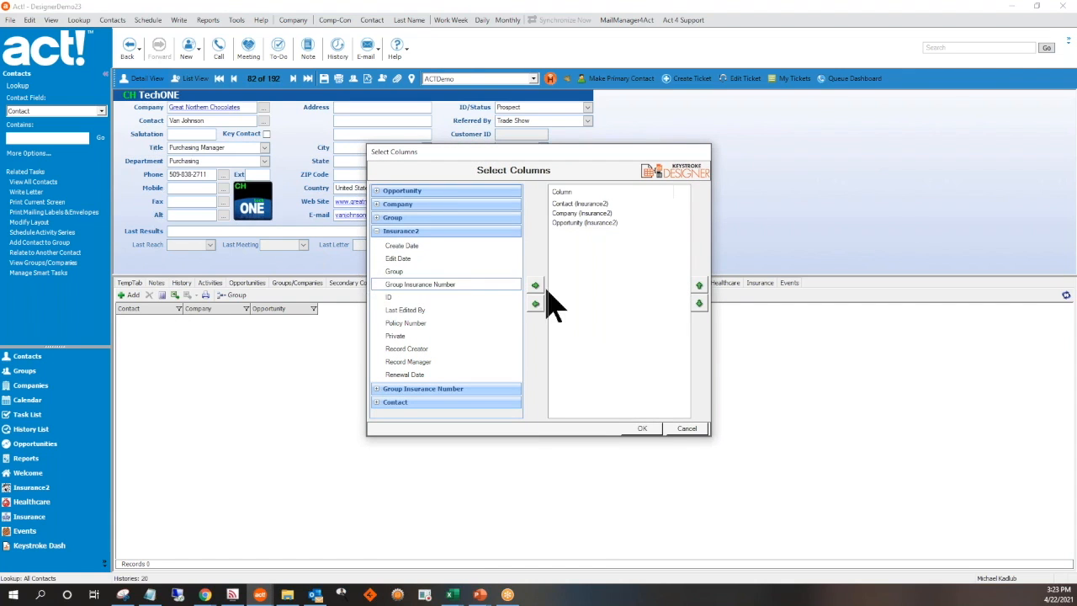
left_click(538, 291)
left_click(416, 310)
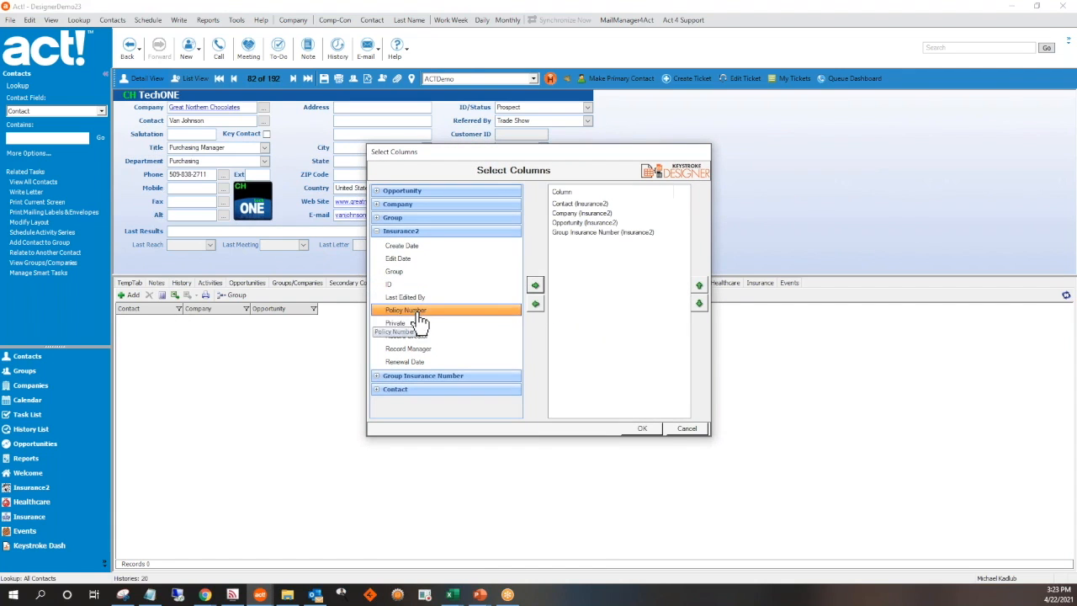
left_click(536, 289)
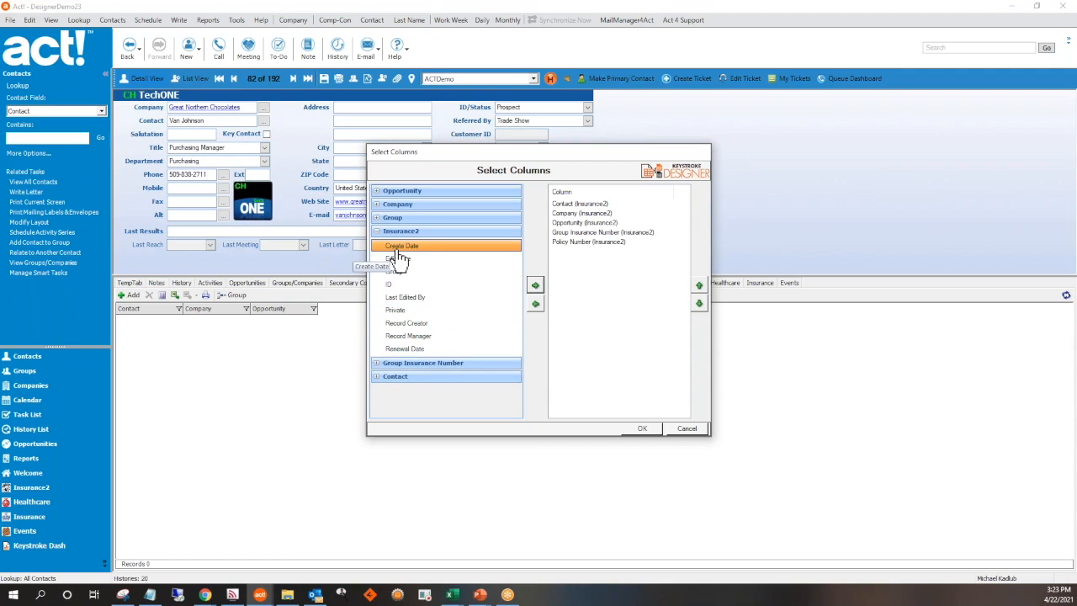
left_click(404, 348)
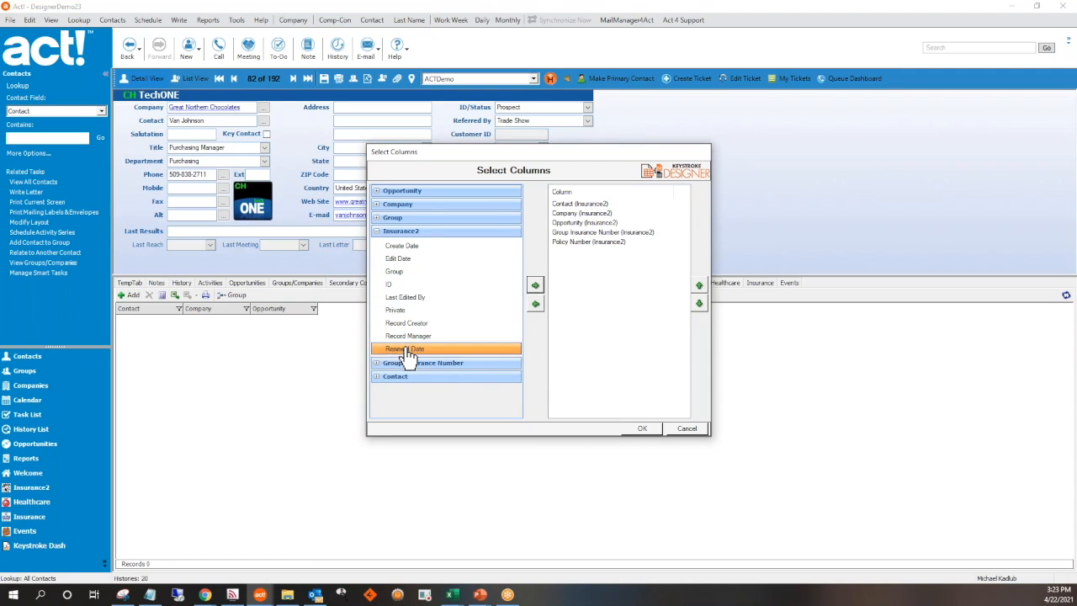
left_click(535, 286)
- Move Group Insurance Number to third place among the chosen columns
left_click(603, 232)
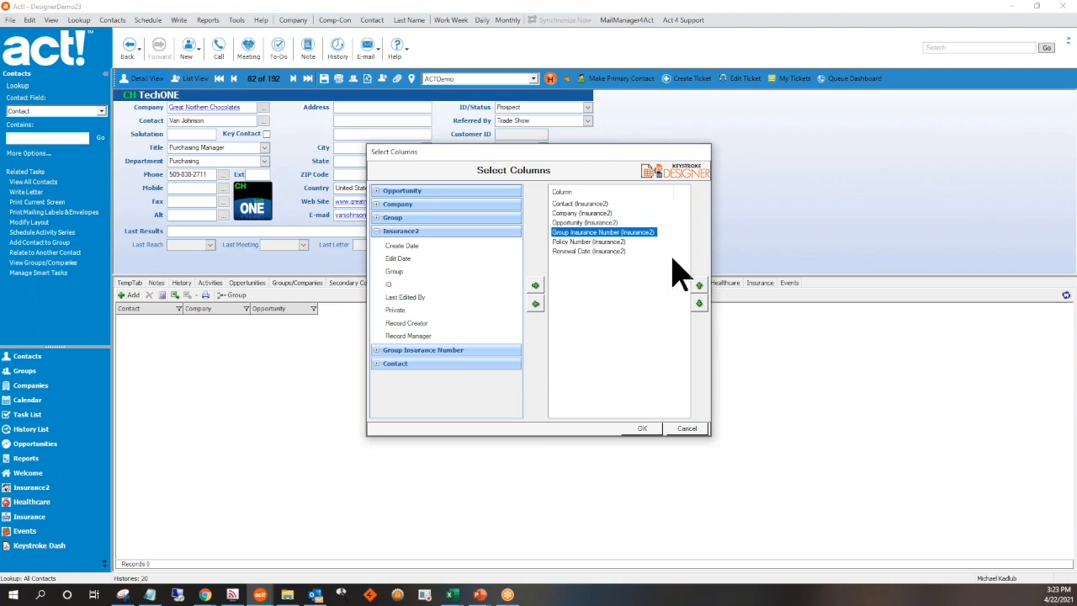
left_click(699, 287)
left_click(699, 286)
left_click(699, 287)
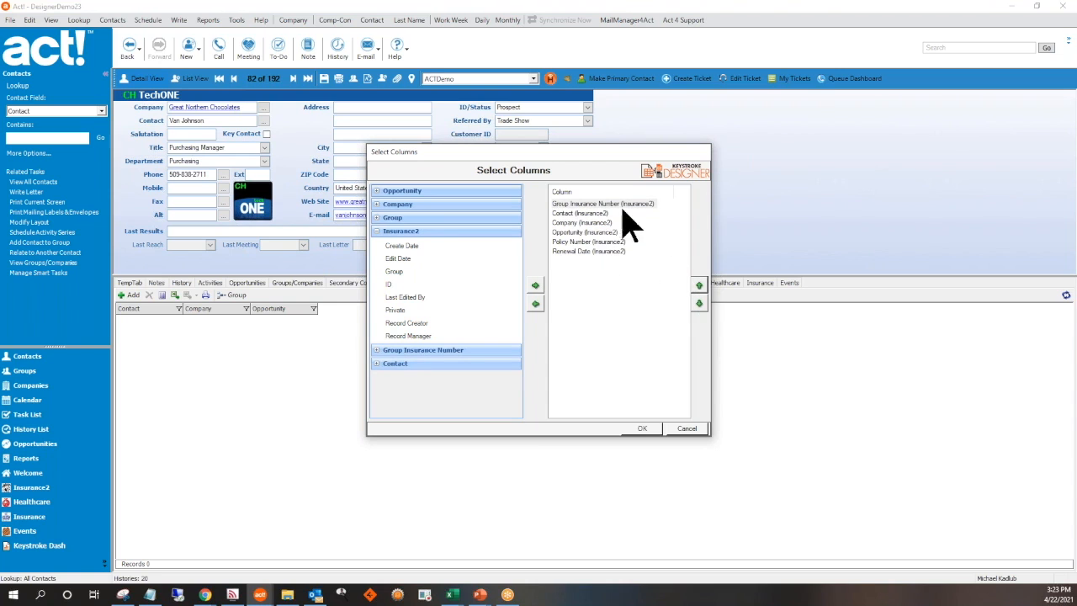
left_click(699, 304)
left_click(699, 303)
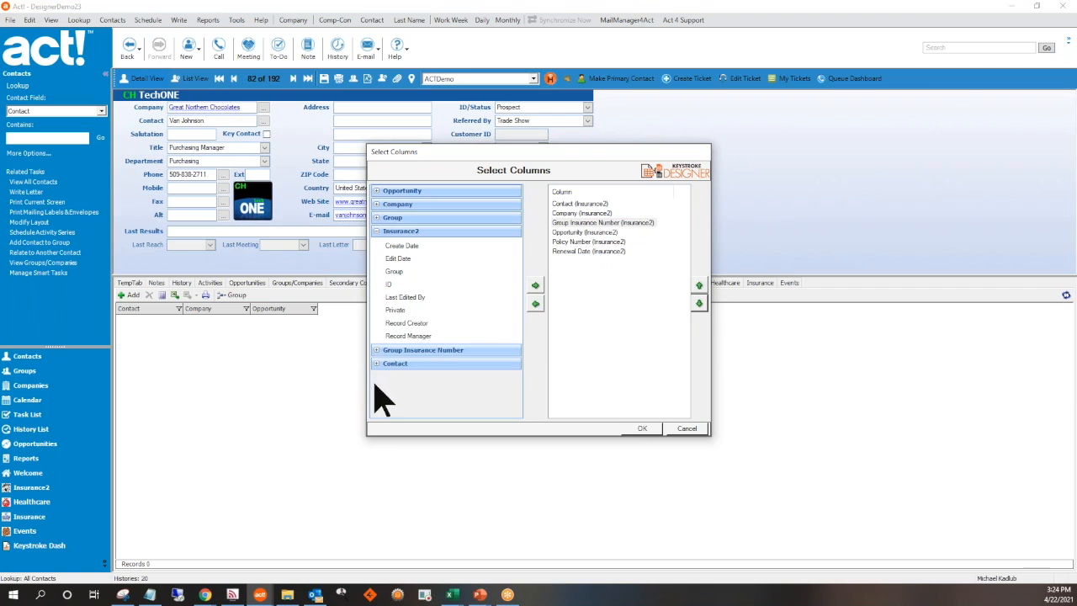
- Browse the Opportunity, Company, Group, Contact and Group Insurance Number field lists
left_click(379, 192)
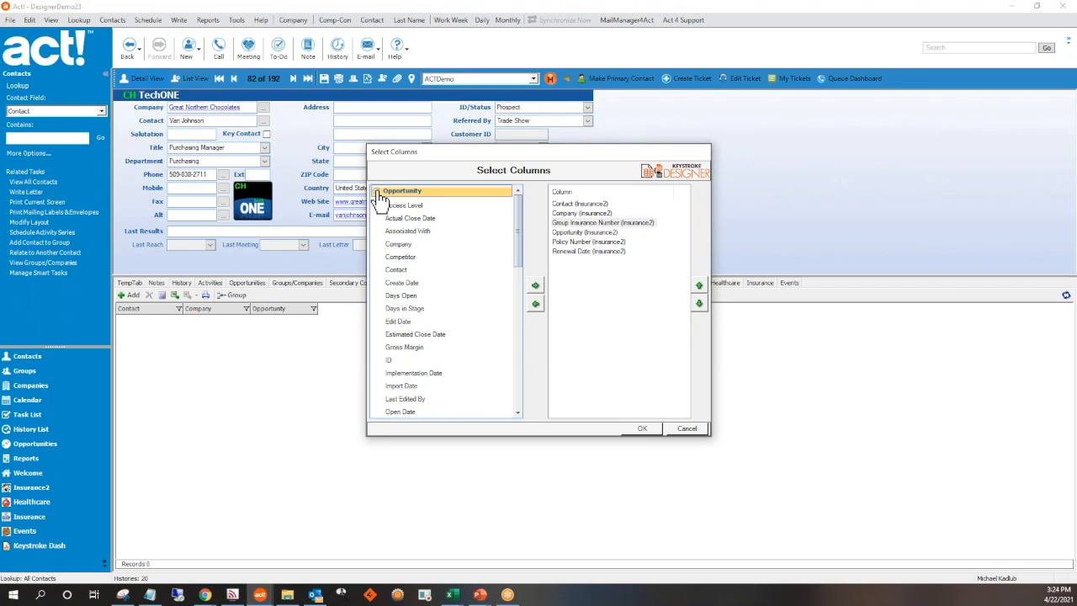
left_click(378, 193)
left_click(380, 205)
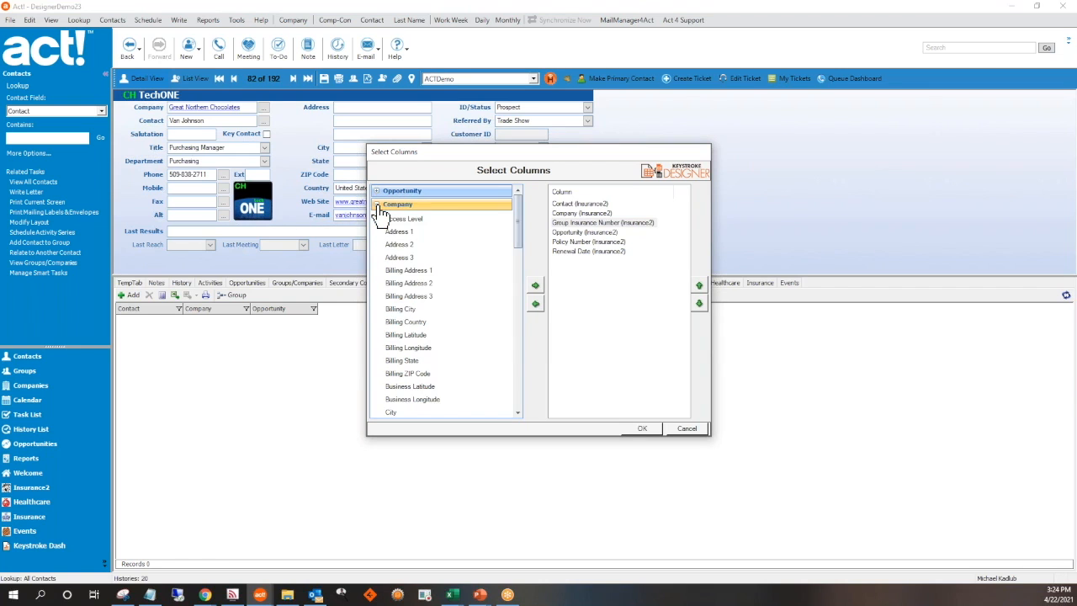
left_click(379, 205)
left_click(377, 218)
left_click(377, 218)
left_click(379, 365)
left_click(377, 368)
left_click(378, 368)
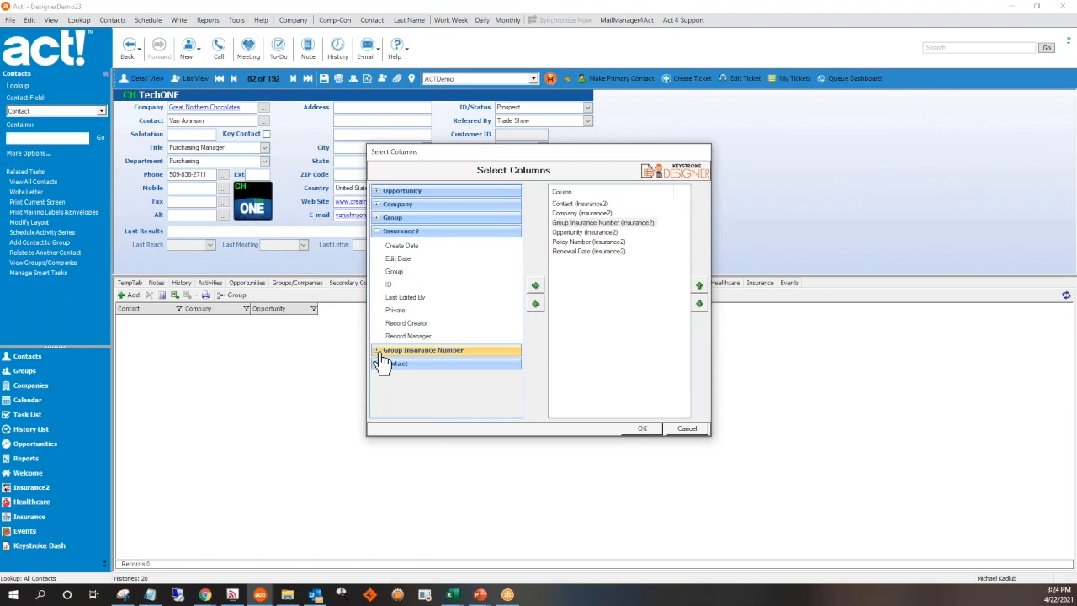
left_click(379, 352)
left_click_drag(524, 247, 512, 288)
left_click(509, 287)
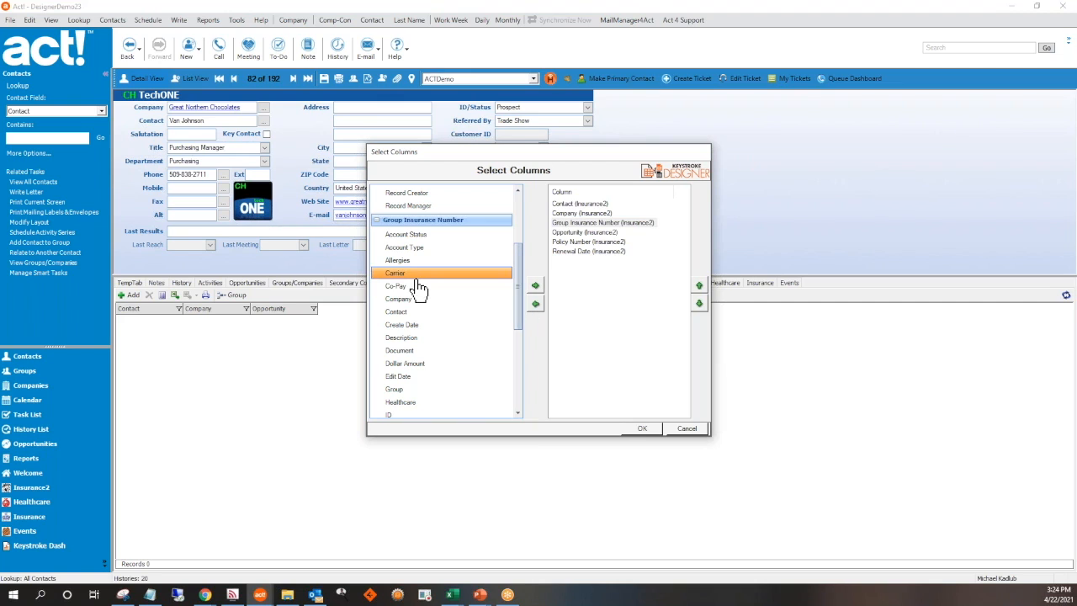
- Add Account Status, Carrier and Insurance Policy Number columns and apply the selection
double_click(408, 234)
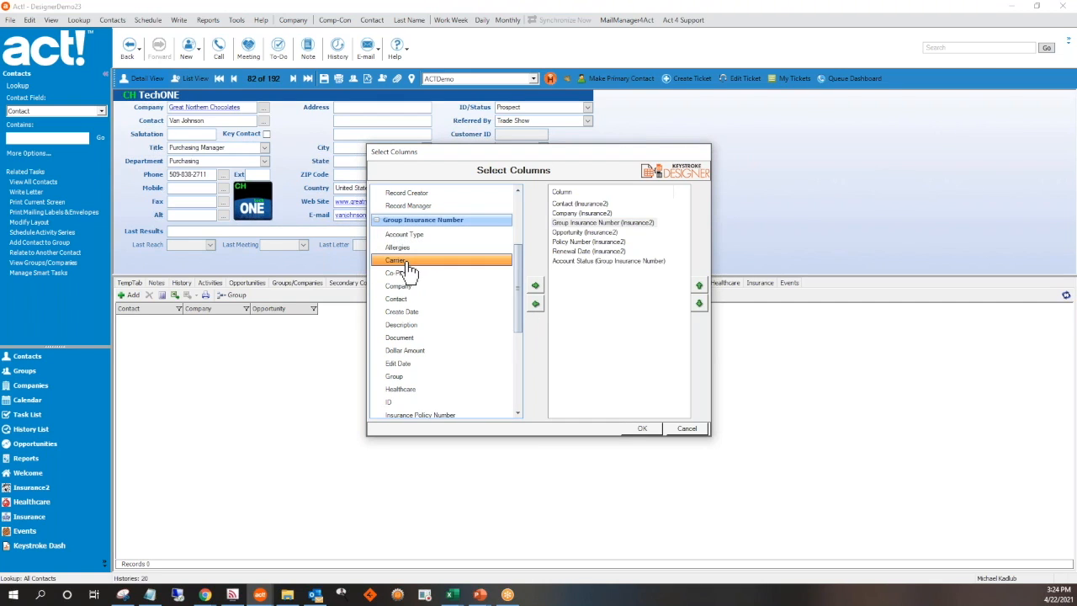
double_click(406, 261)
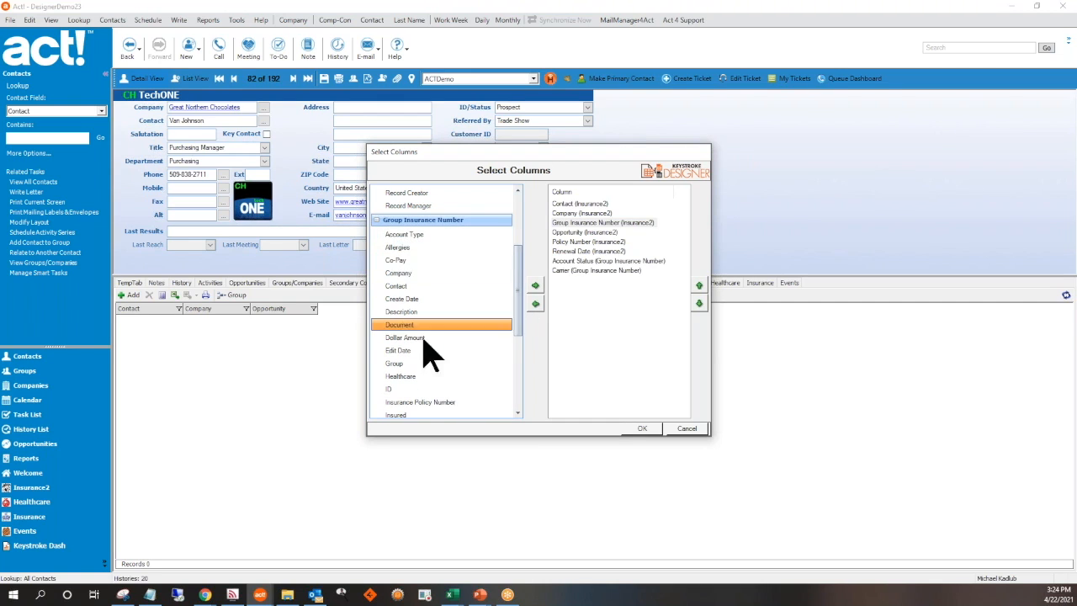
double_click(484, 404)
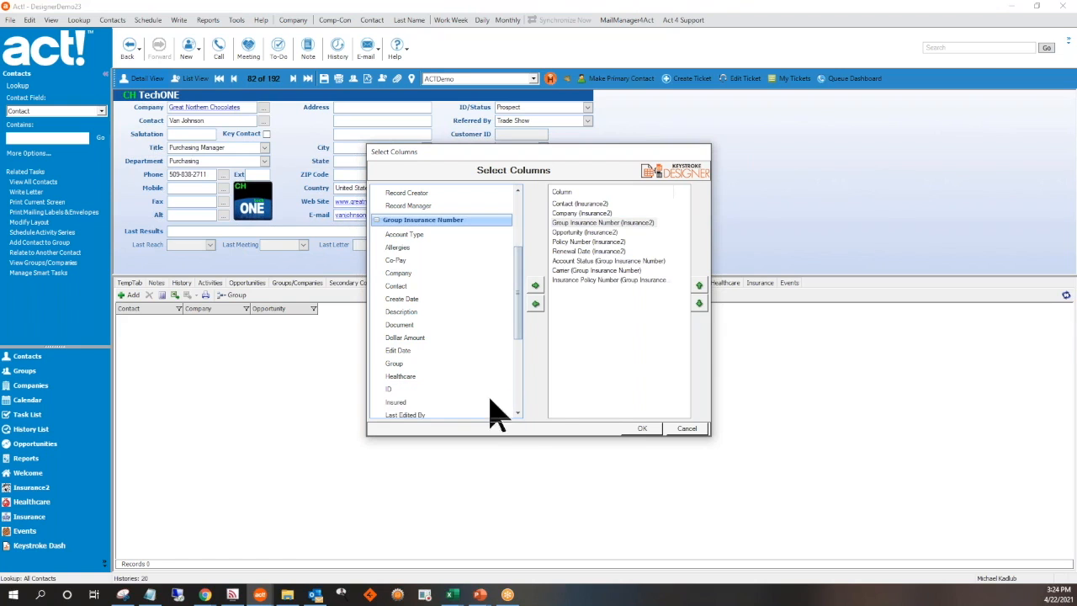
left_click(644, 429)
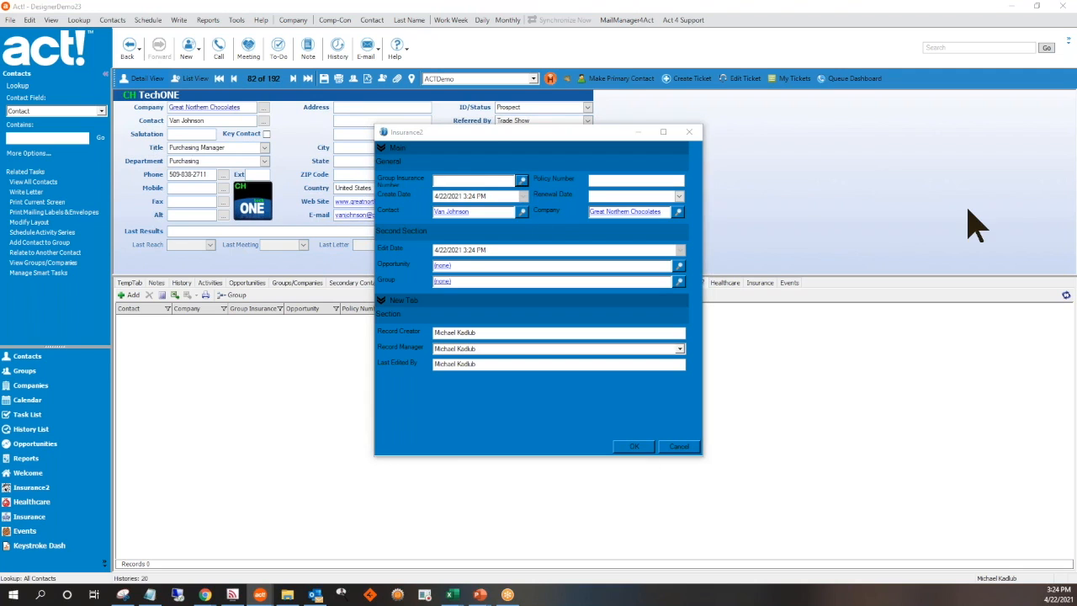
- Save a new Insurance2 record with the looked-up group insurance, 4/15/2021 renewal date and its policy number
left_click_drag(926, 38, 360, 189)
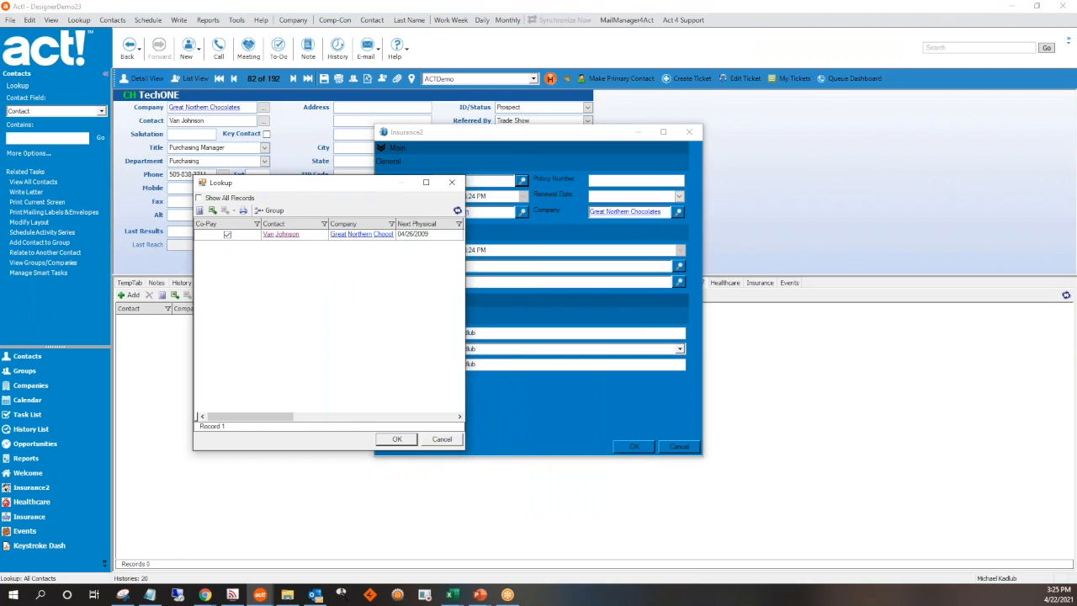
left_click(421, 234)
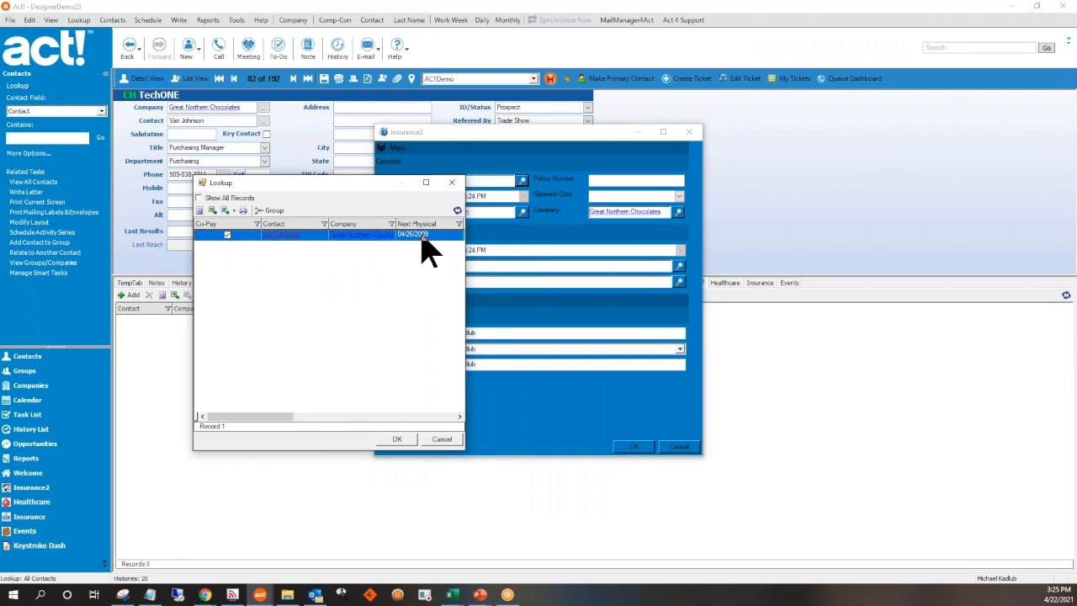
left_click(398, 440)
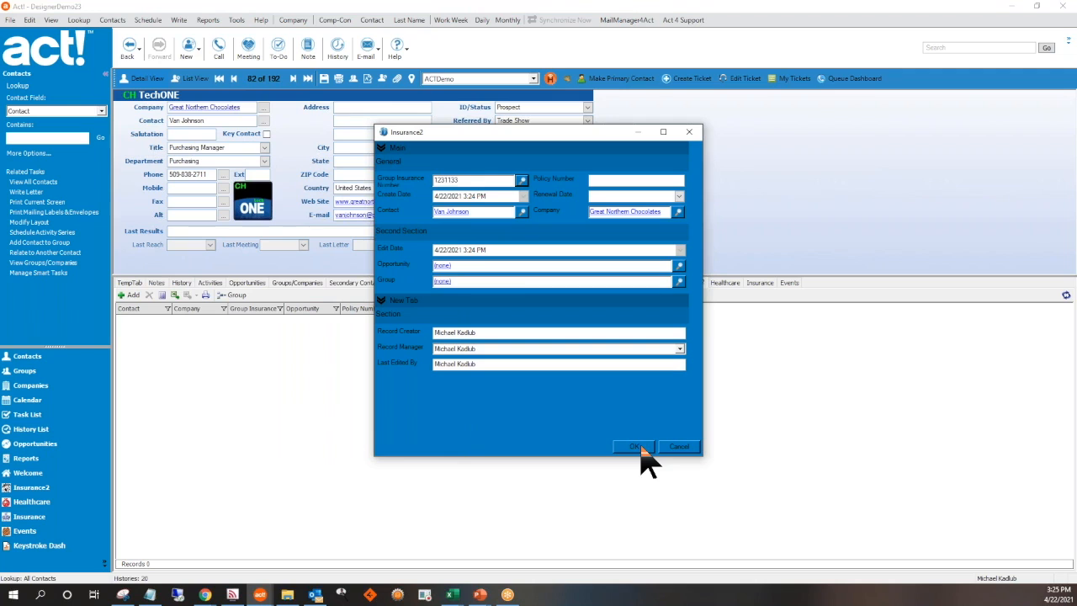
left_click(678, 195)
left_click(656, 243)
type("434223")
left_click(641, 450)
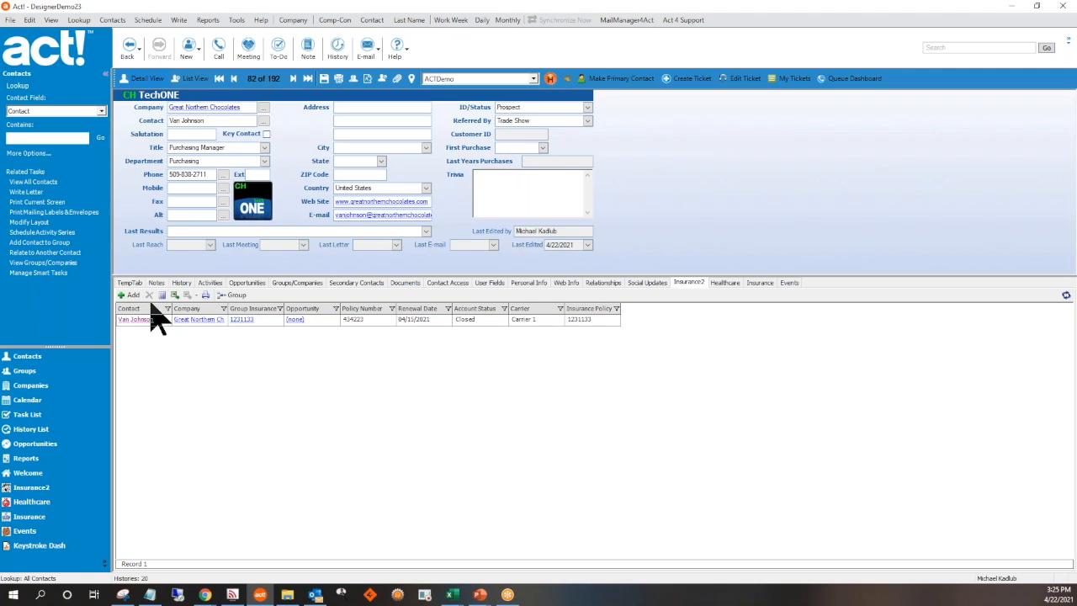
left_click(368, 319)
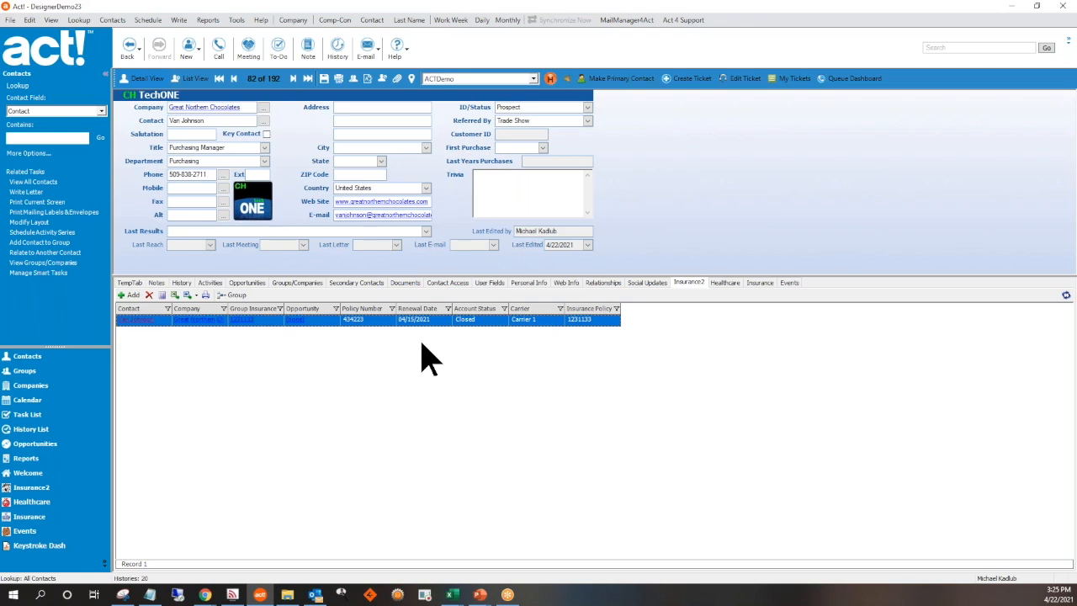
left_click(196, 297)
left_click(200, 301)
left_click(202, 303)
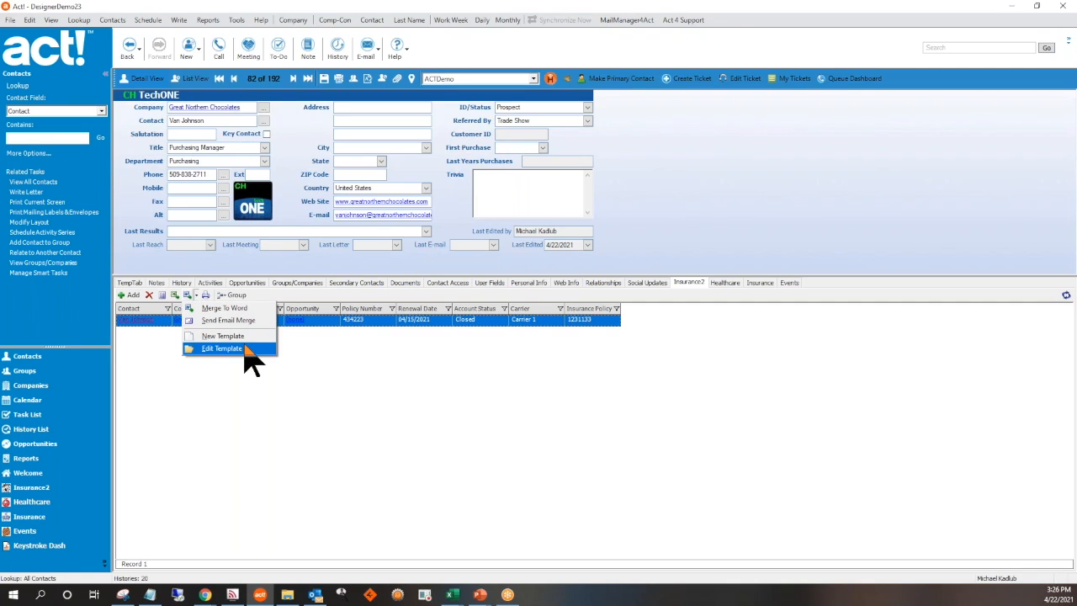
left_click(312, 354)
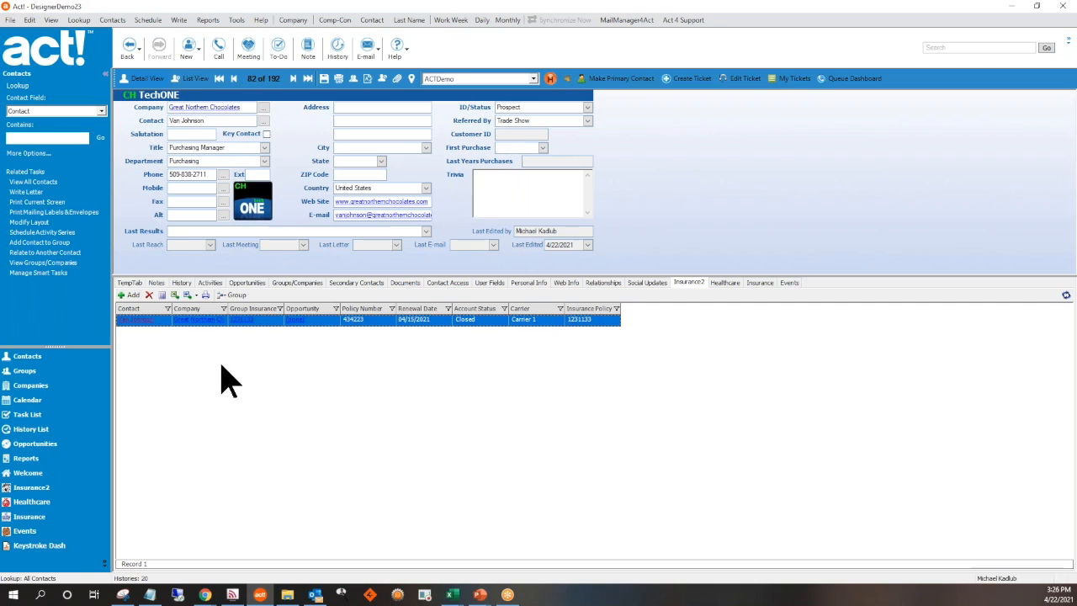
- Enable Group by column on the Insurance2 list toolbar
left_click(227, 296)
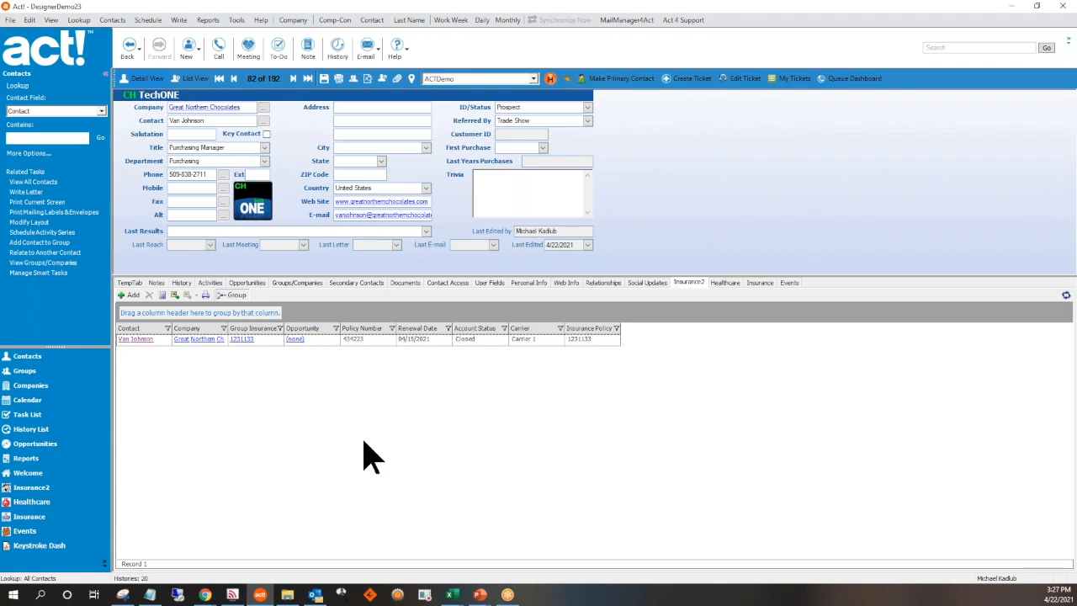
- Open the Insurance list of all 40 records from the left navigation bar
left_click(38, 517)
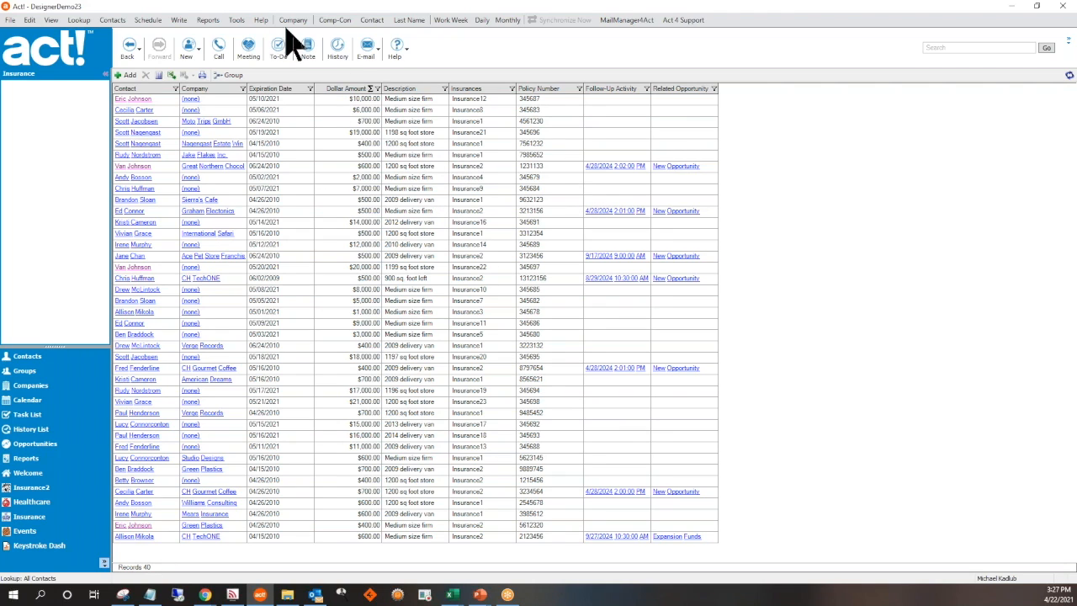
left_click(234, 22)
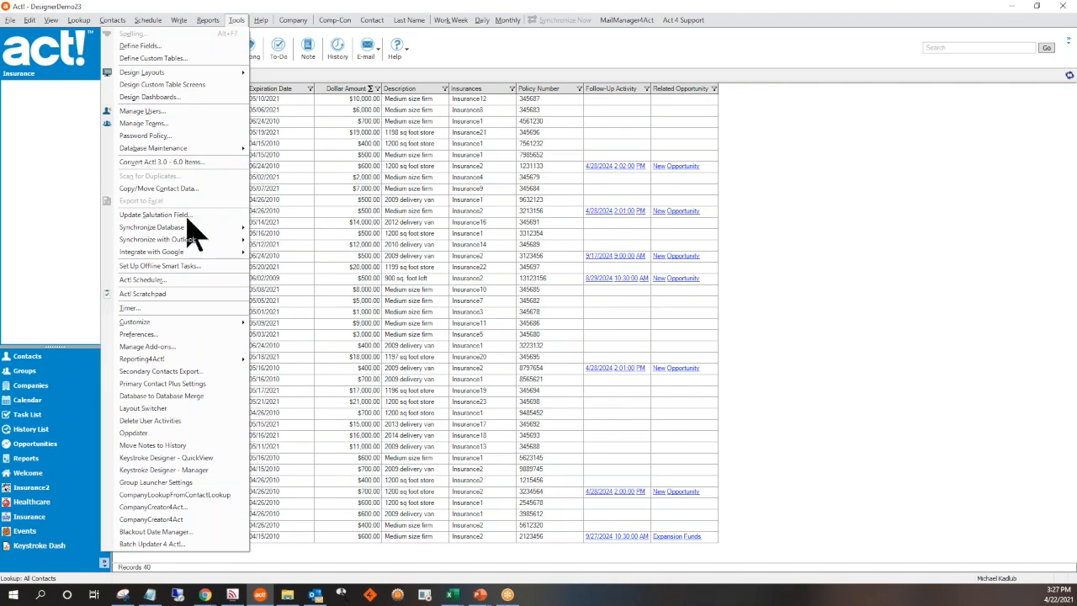
left_click(152, 338)
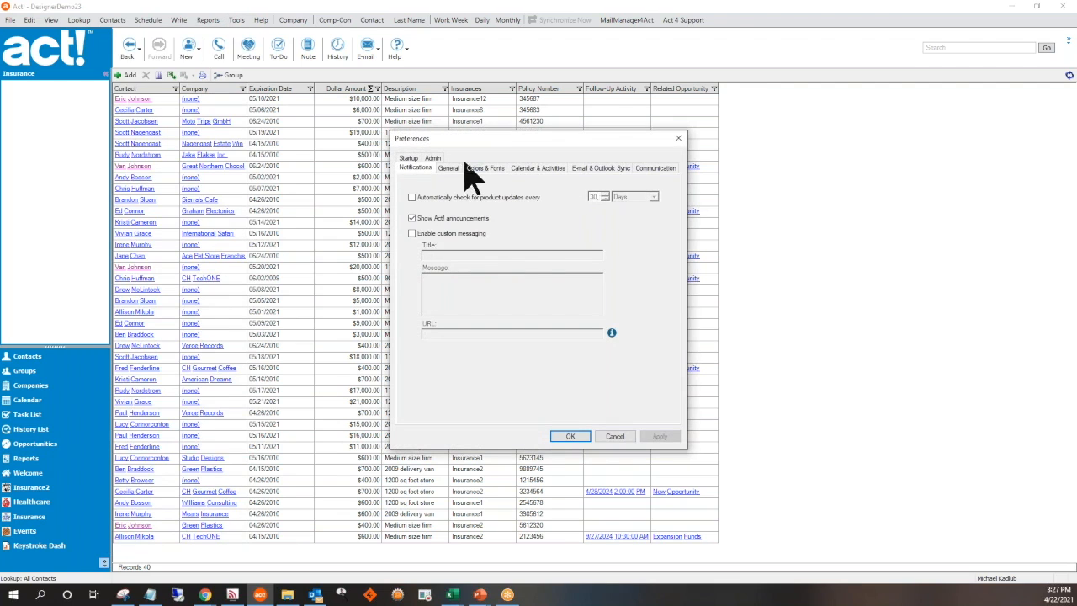
left_click(487, 169)
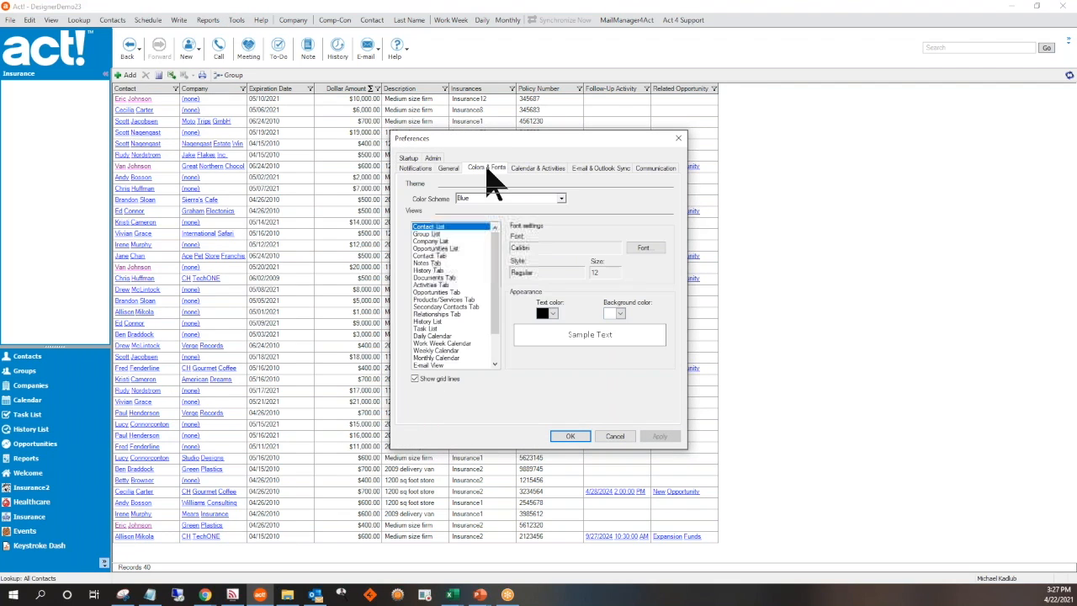
left_click(425, 270)
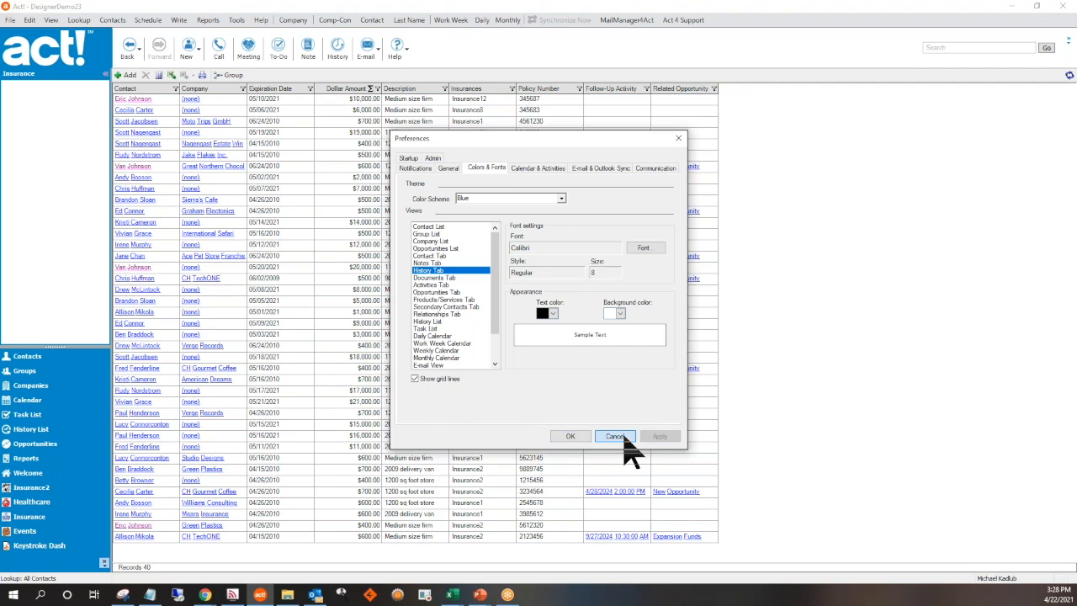
left_click(616, 437)
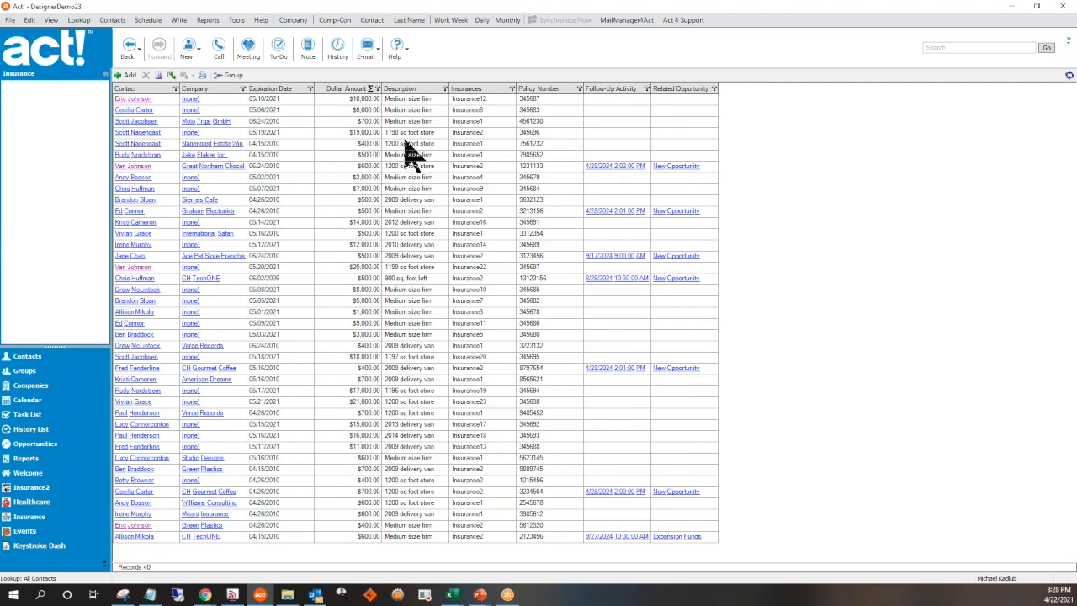
- Group the Insurance list by Contact, expand and collapse two contacts' policies, then ungroup
left_click(232, 76)
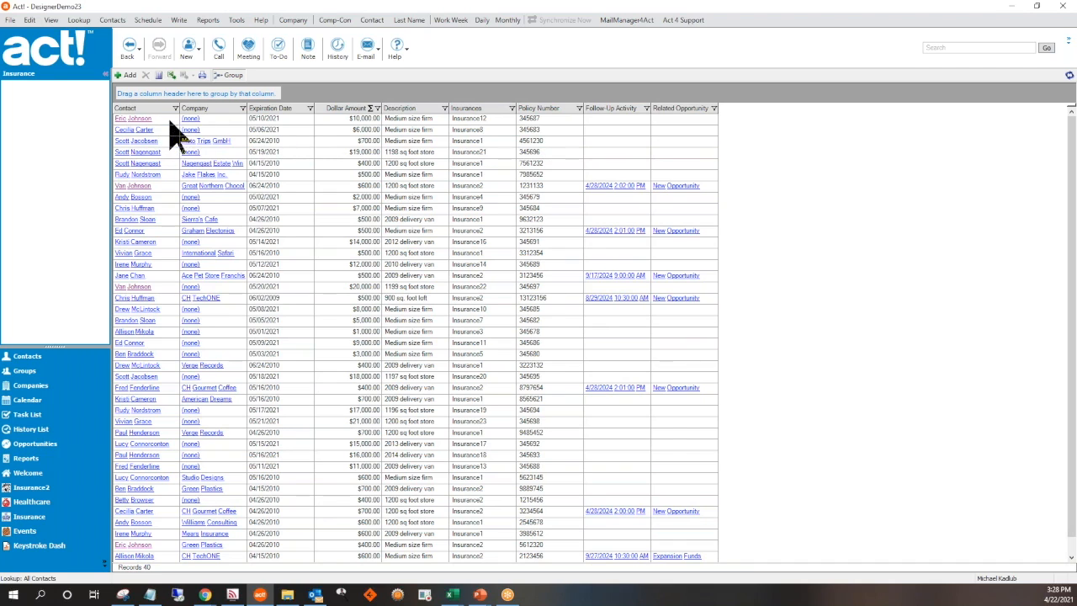
left_click_drag(154, 111, 184, 96)
left_click_drag(187, 95, 188, 96)
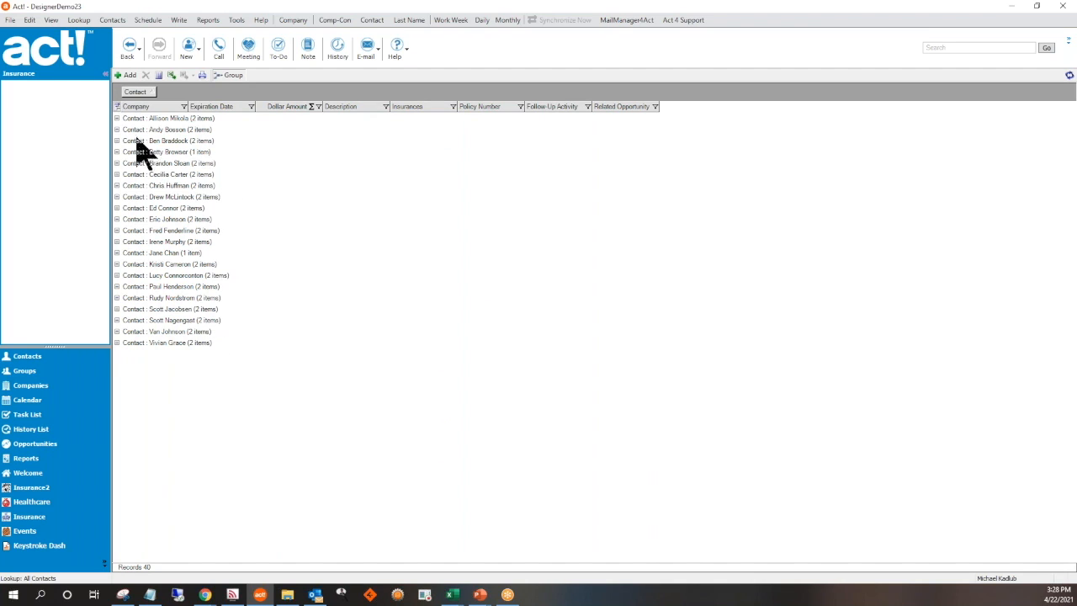
left_click(117, 118)
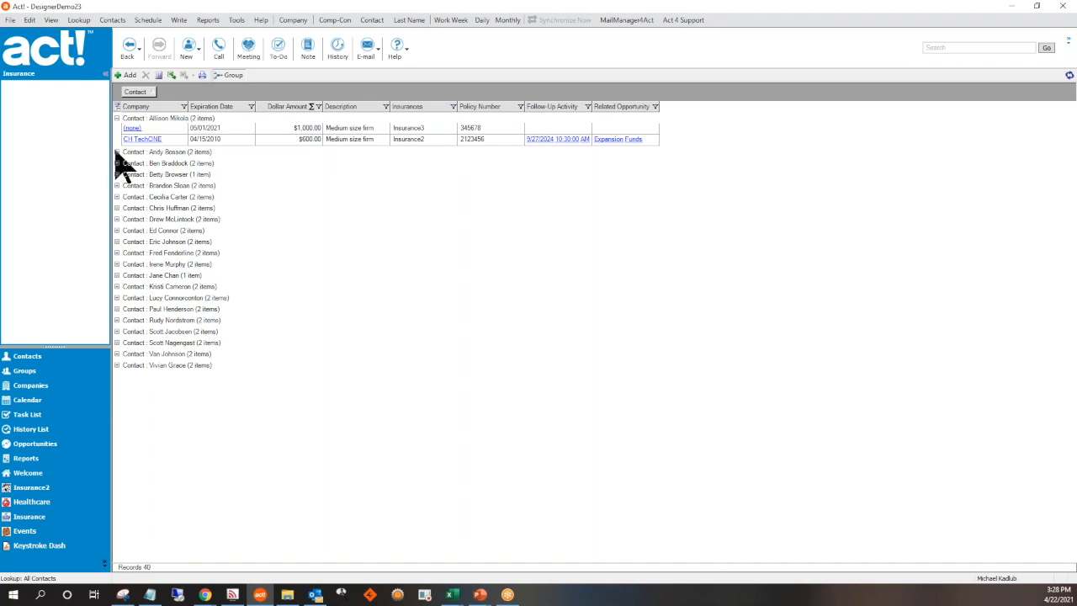
left_click(117, 152)
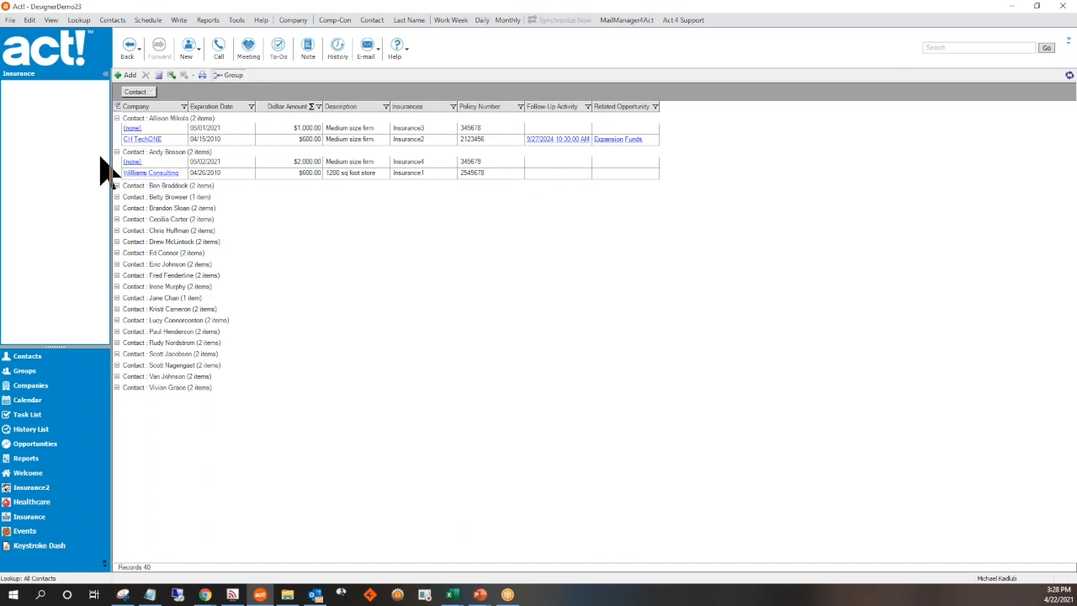
left_click(117, 151)
left_click(117, 118)
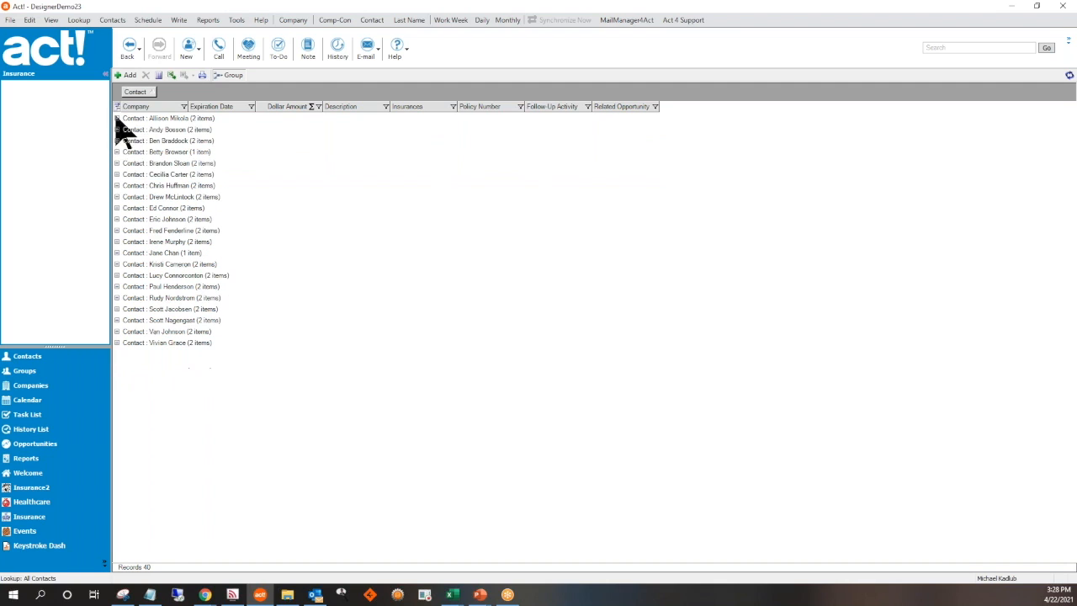
left_click(229, 75)
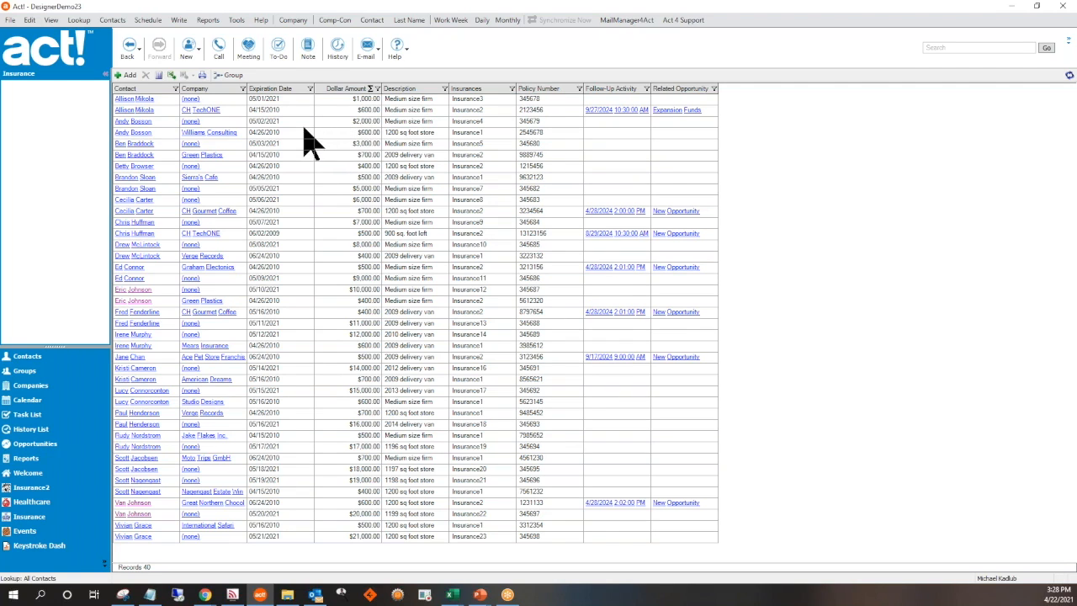
- Sort by Expiration Date newest first and filter to the single 05/20/2021 policy
left_click(272, 90)
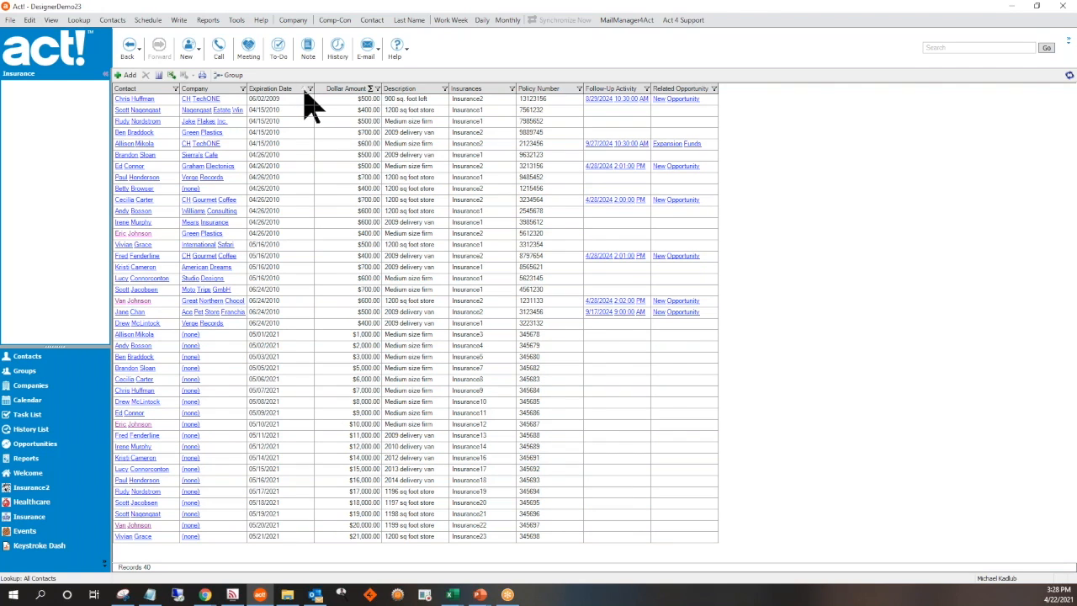
left_click(294, 89)
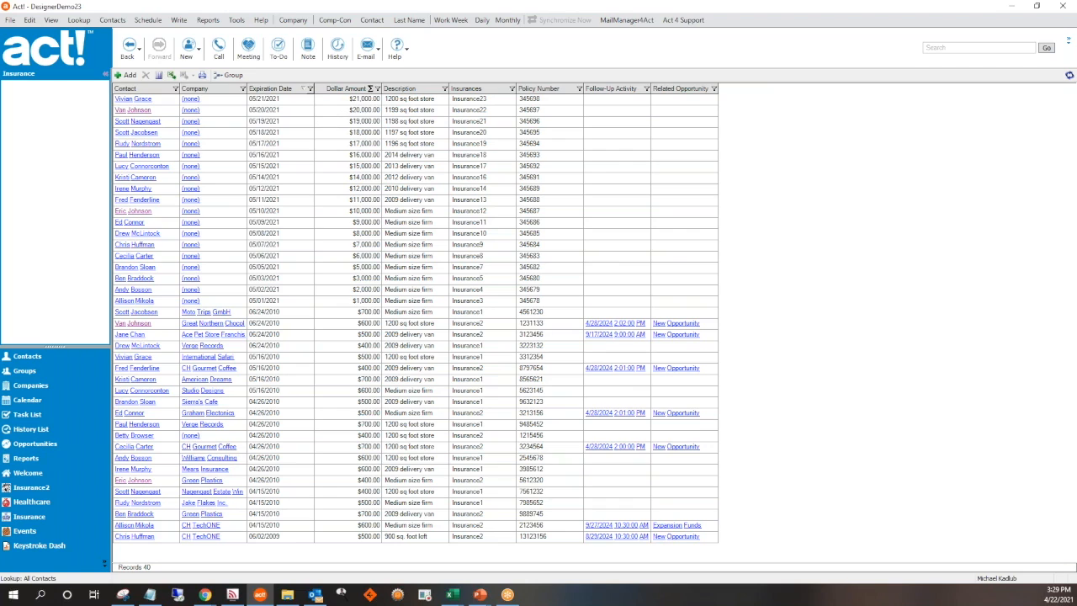
left_click(310, 89)
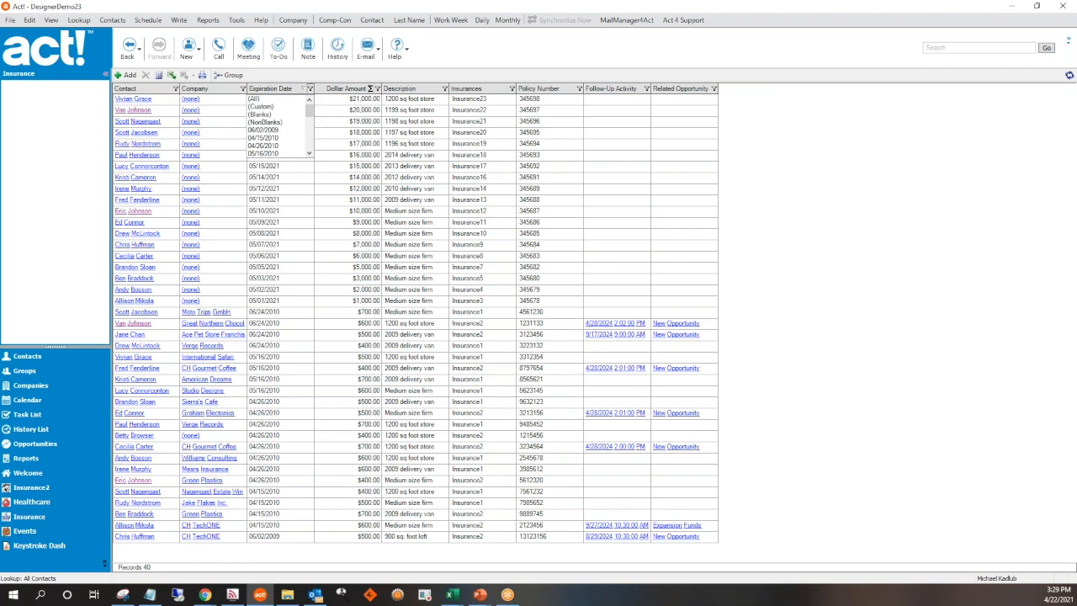
left_click_drag(309, 109, 302, 146)
left_click(284, 154)
left_click(281, 146)
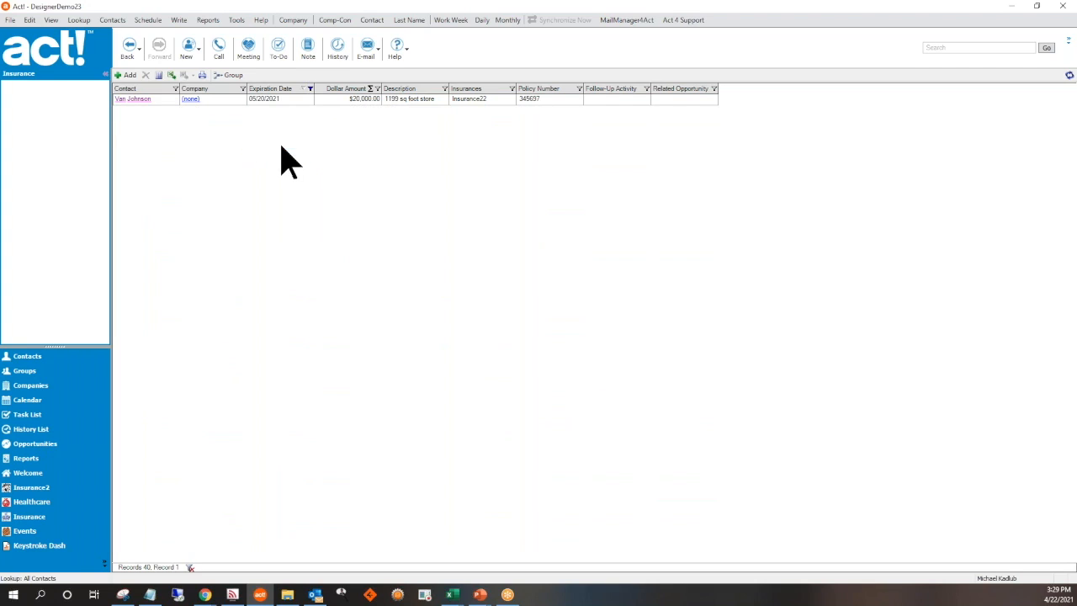
left_click(310, 88)
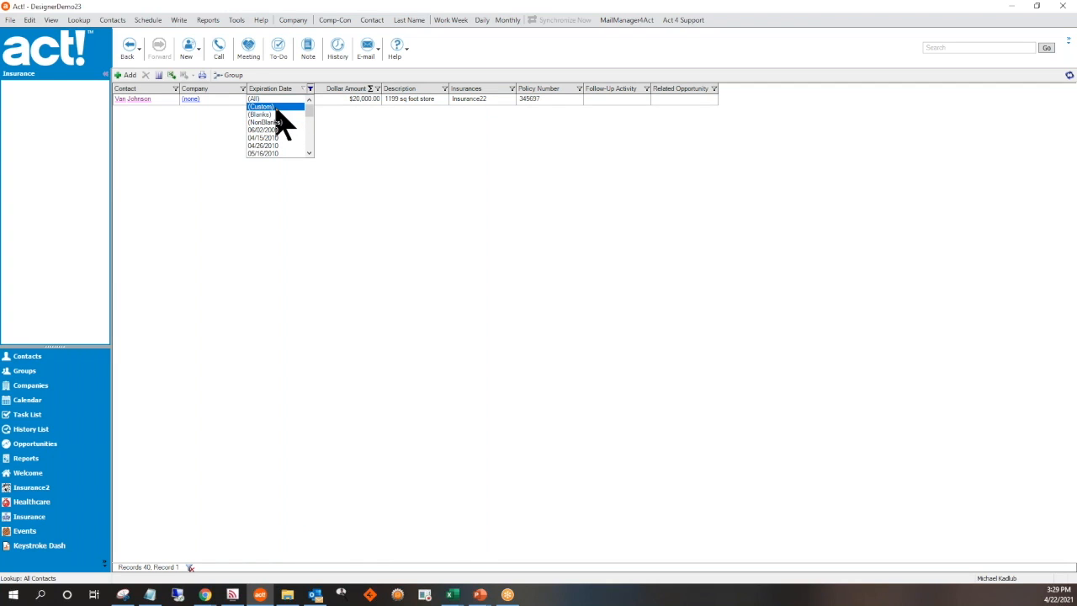
- Apply a custom Expiration Date filter of Greater than 5/1/2021
left_click(276, 108)
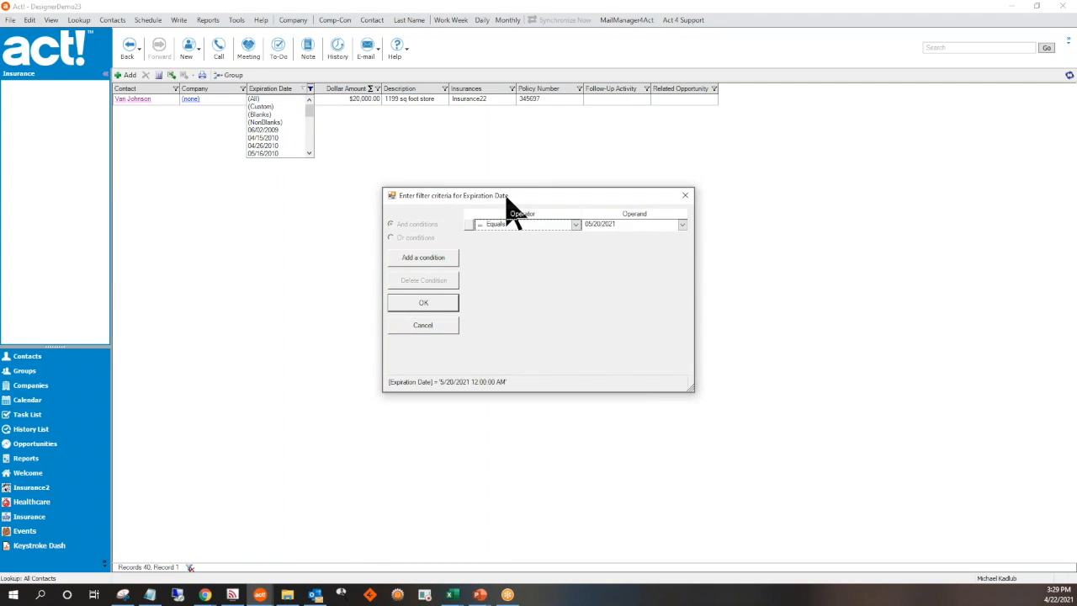
left_click(576, 225)
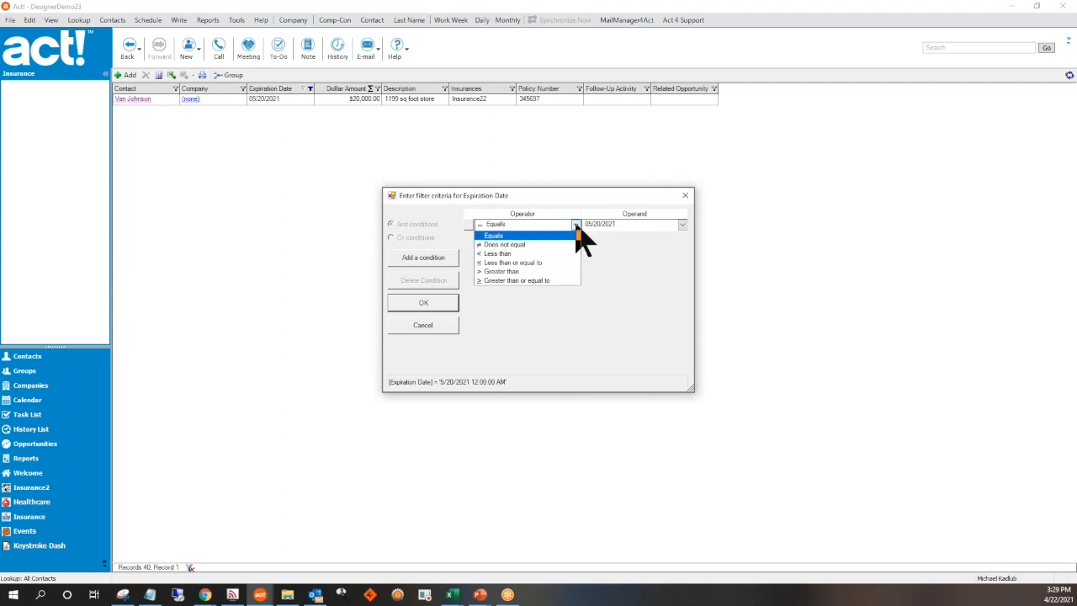
left_click(539, 273)
left_click(625, 224)
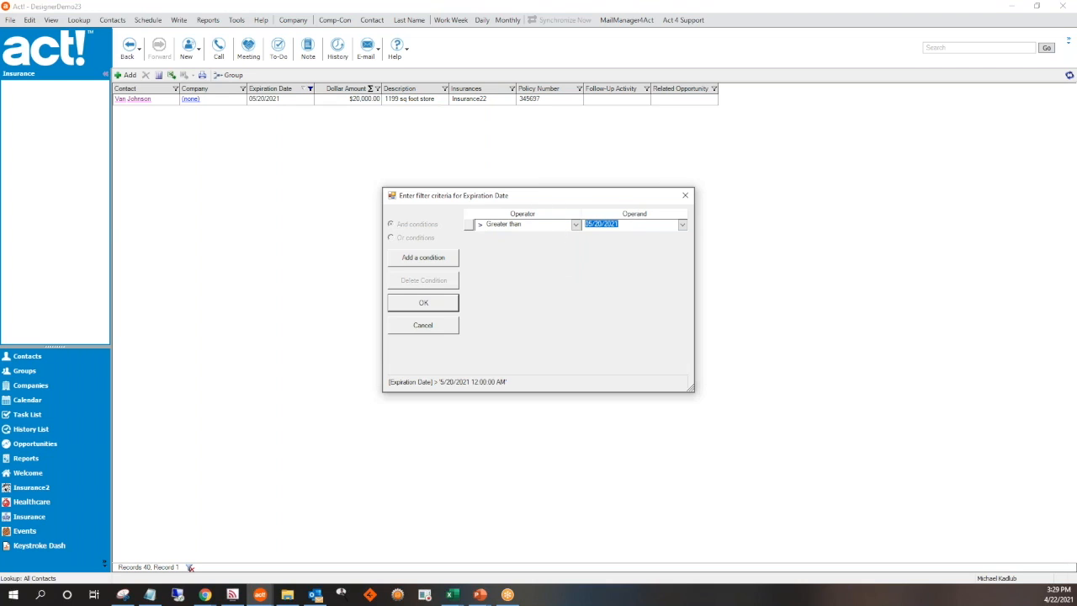
type("5/1/2021")
left_click(424, 304)
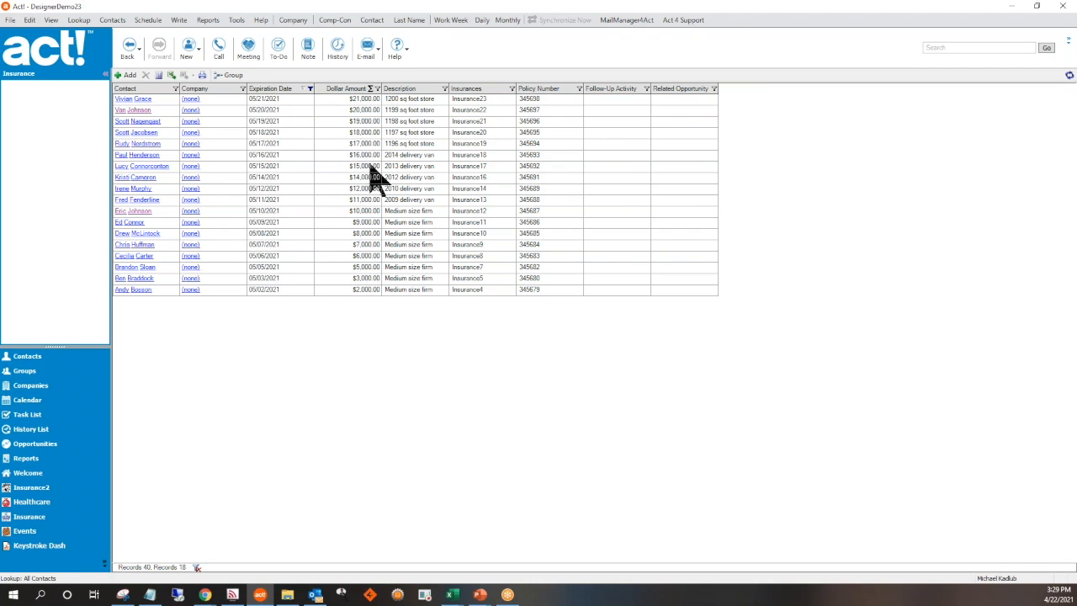
- Add Average and Sum summaries to Dollar Amount and resize the column to show them
left_click(370, 90)
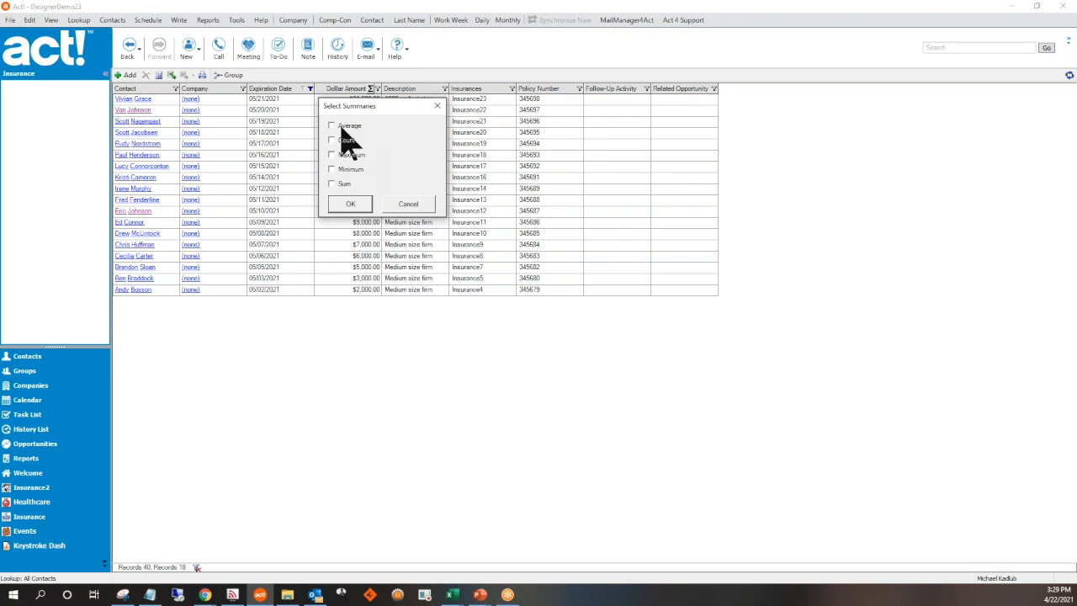
left_click(343, 126)
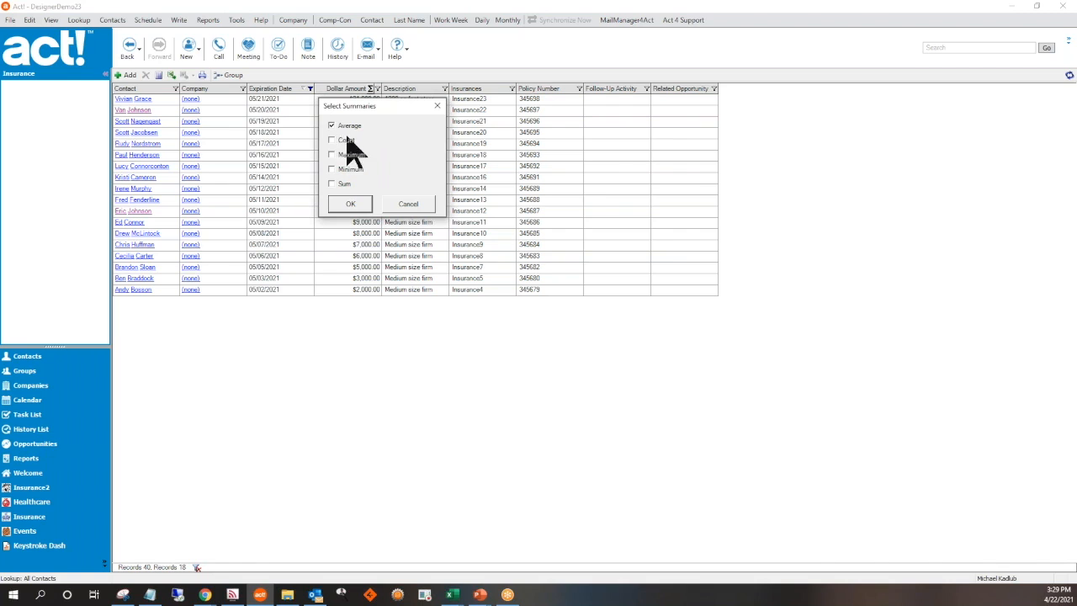
left_click(351, 207)
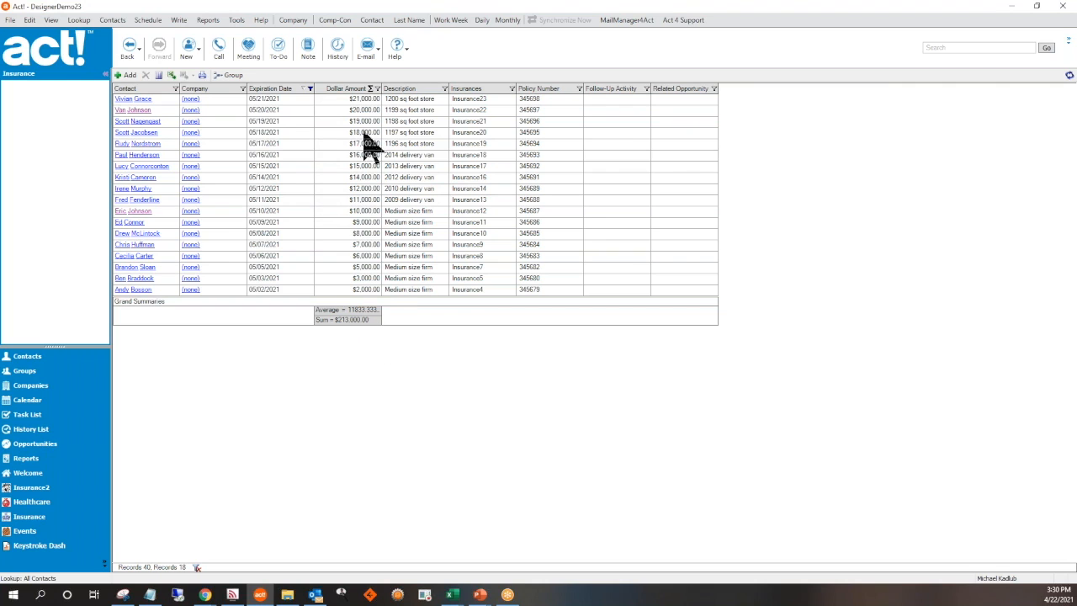
left_click_drag(381, 93, 422, 97)
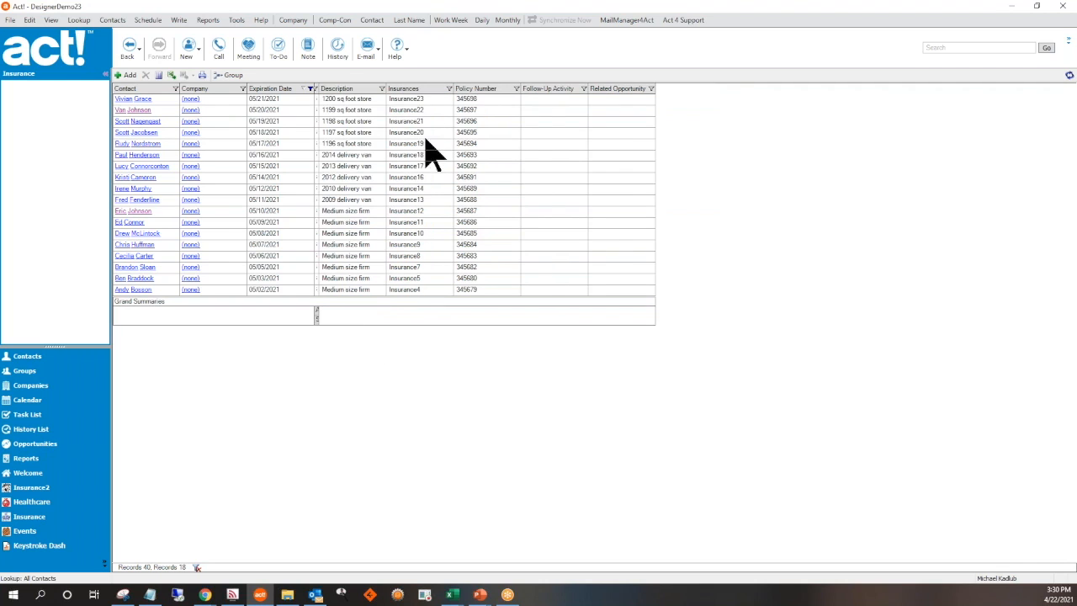
left_click_drag(320, 92, 374, 93)
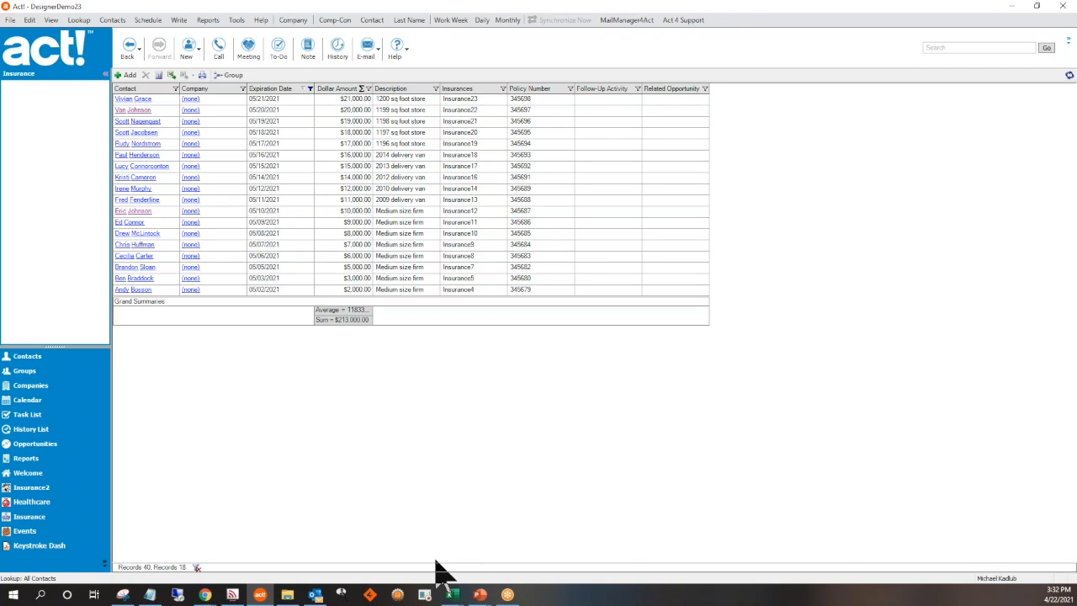
- From Tools > Define Custom Tables, start Add Table and advance the Table Wizard to its table name page
left_click(235, 20)
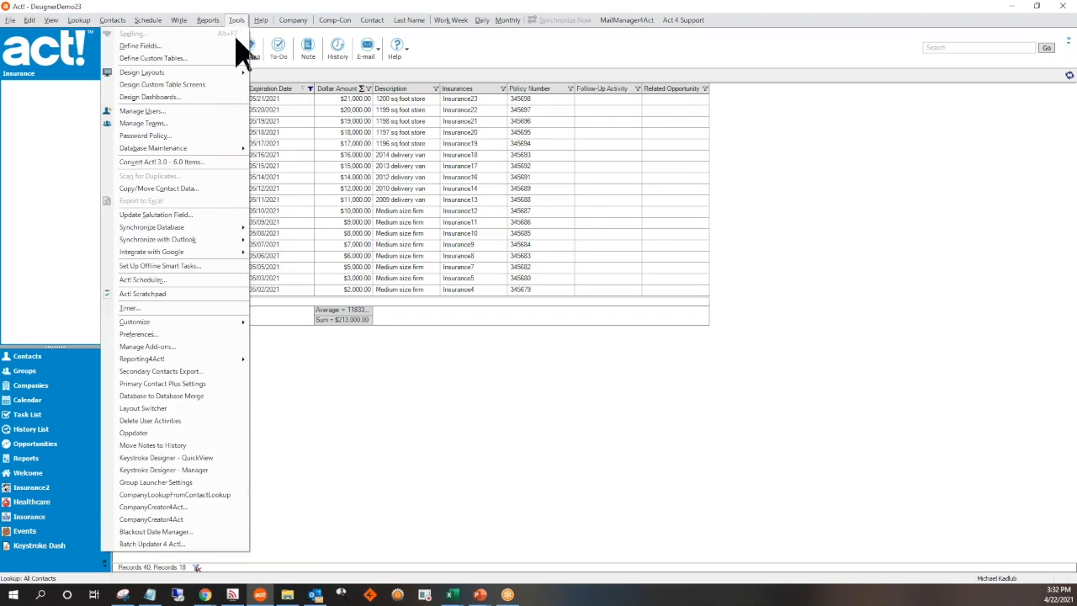
left_click(197, 58)
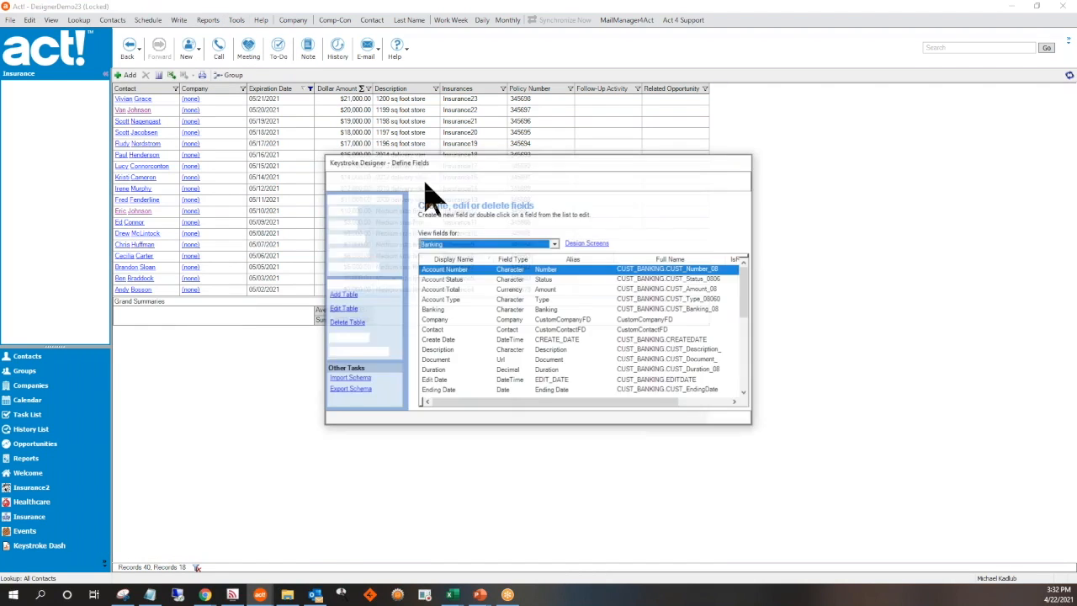
left_click(343, 294)
left_click(690, 423)
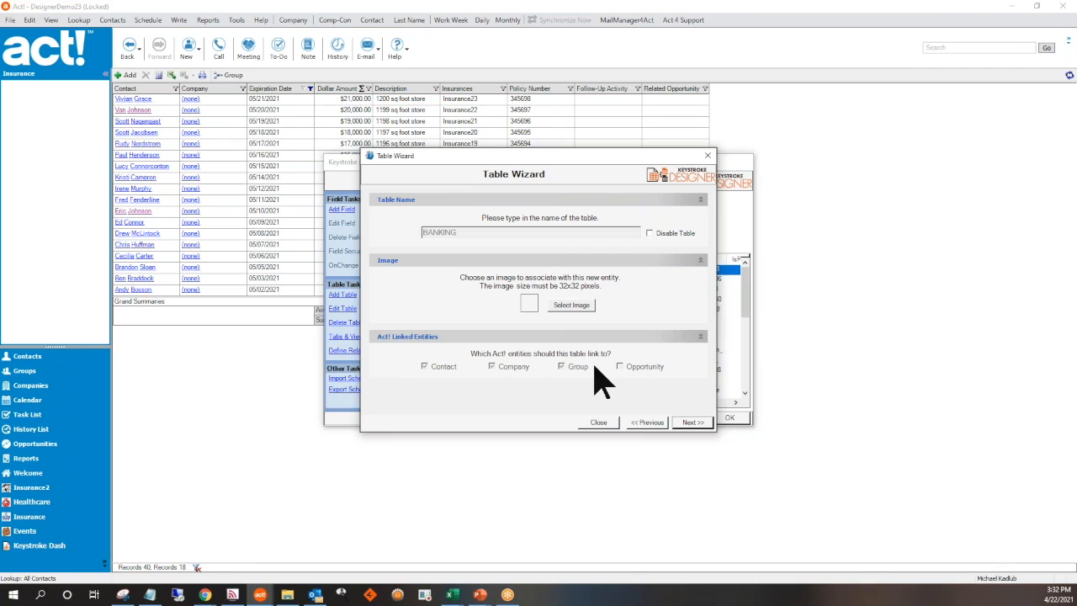
- Close the Table Wizard without creating a table, confirm, and apply the Define Fields changes with OK
left_click(601, 423)
left_click(575, 338)
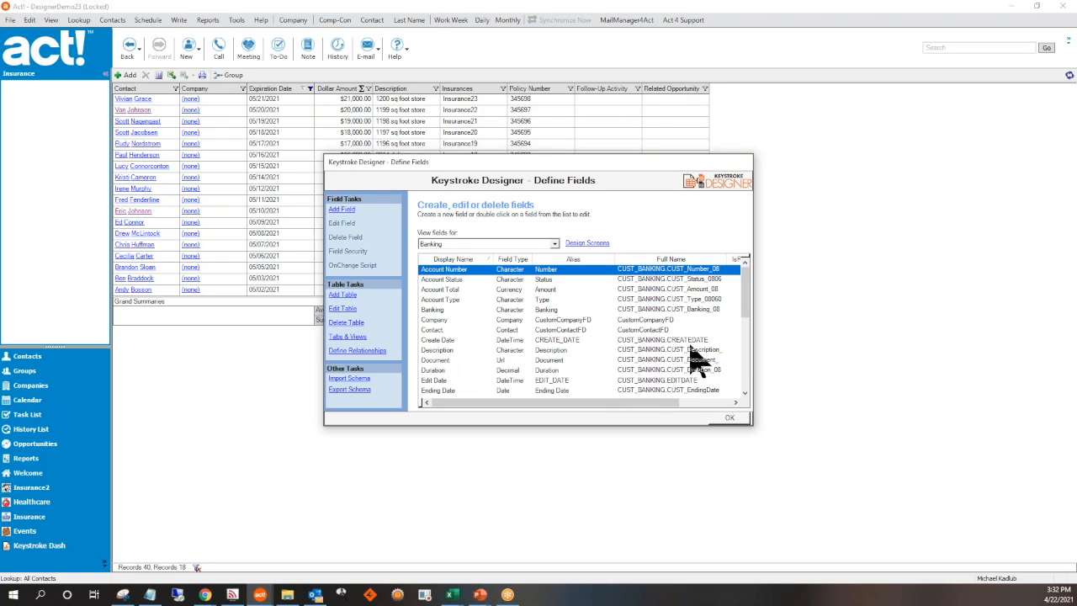
left_click(737, 421)
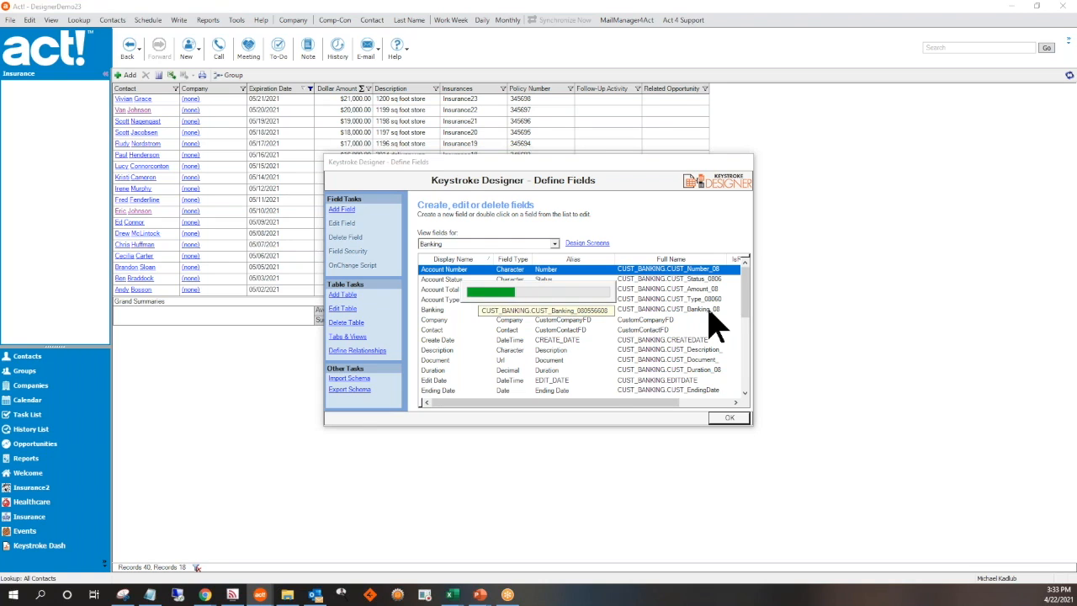
- Close Define Fields and set the Expiration Date filter to (All) to list all 40 records
left_click(740, 417)
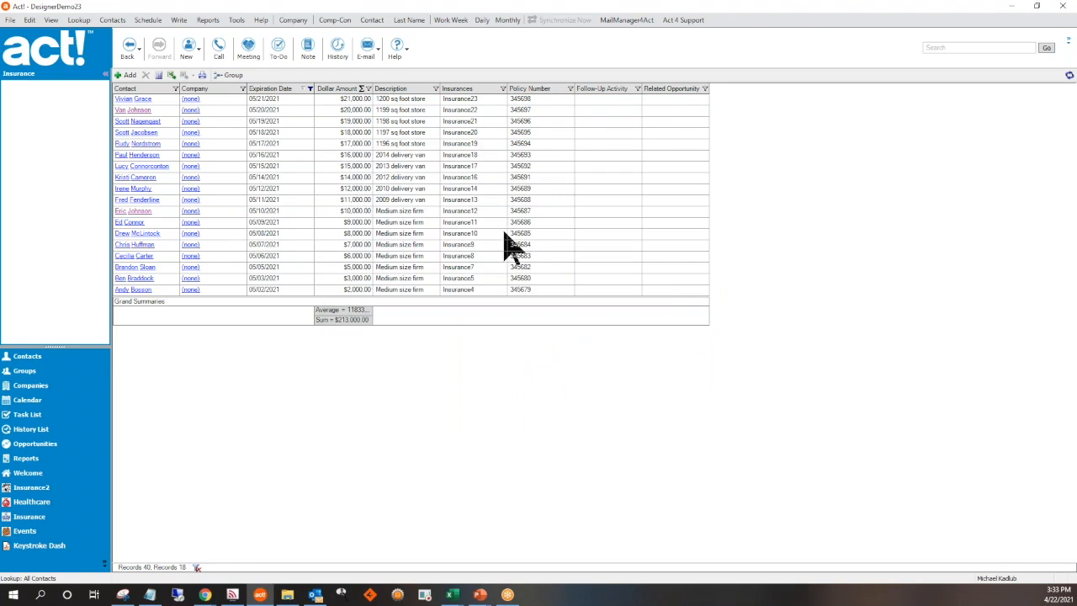
left_click(310, 89)
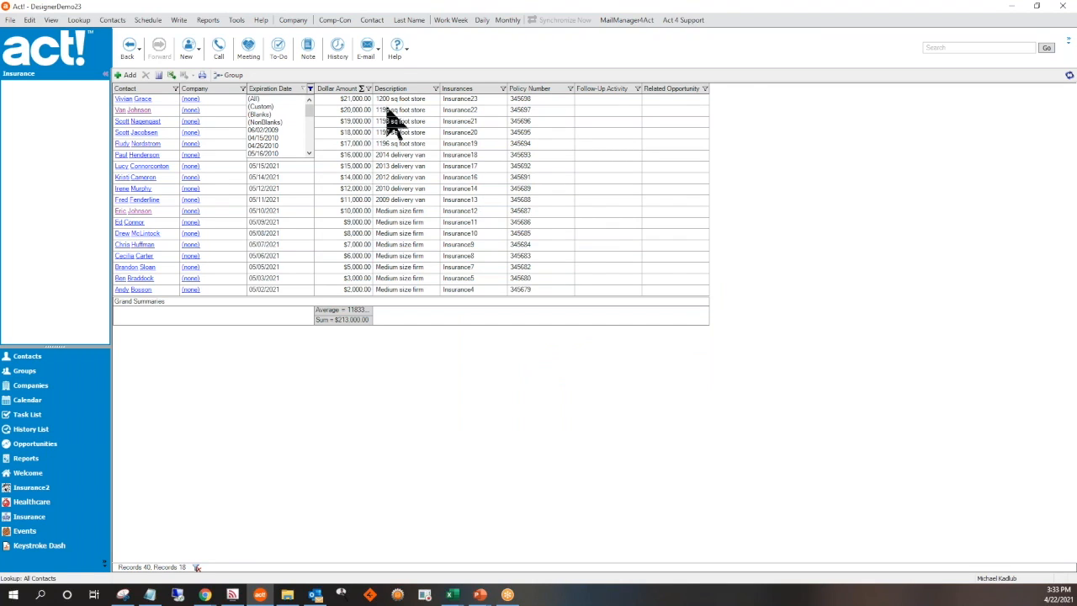
left_click(403, 77)
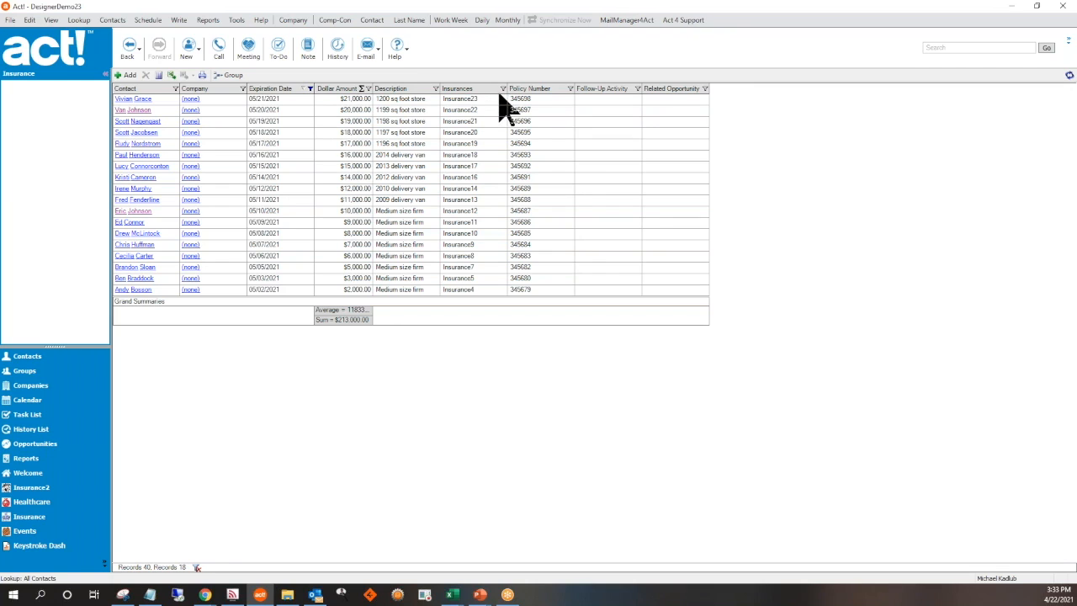
left_click(308, 89)
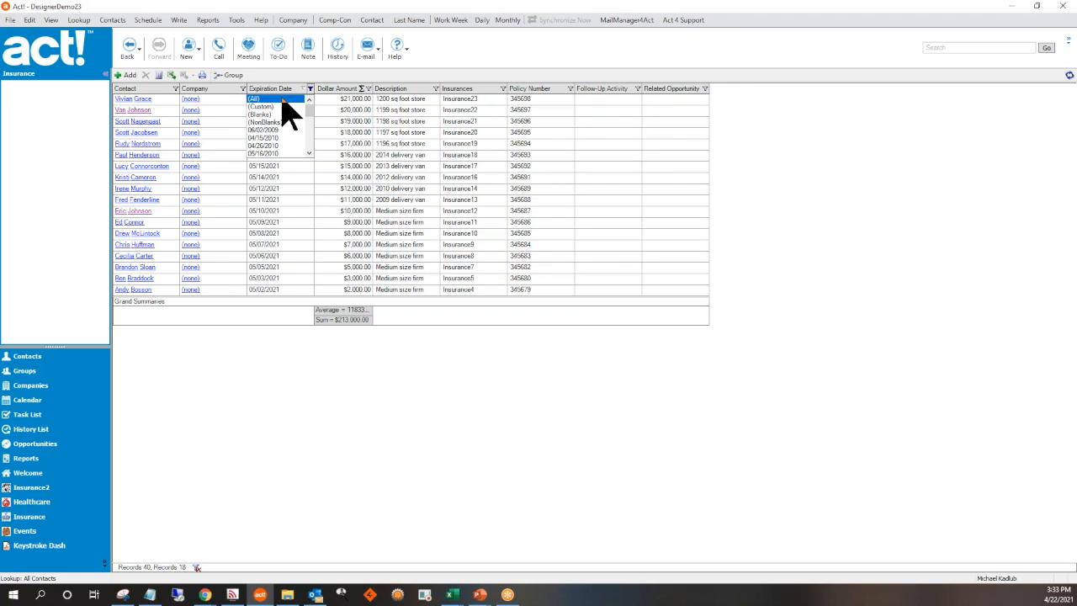
left_click(282, 99)
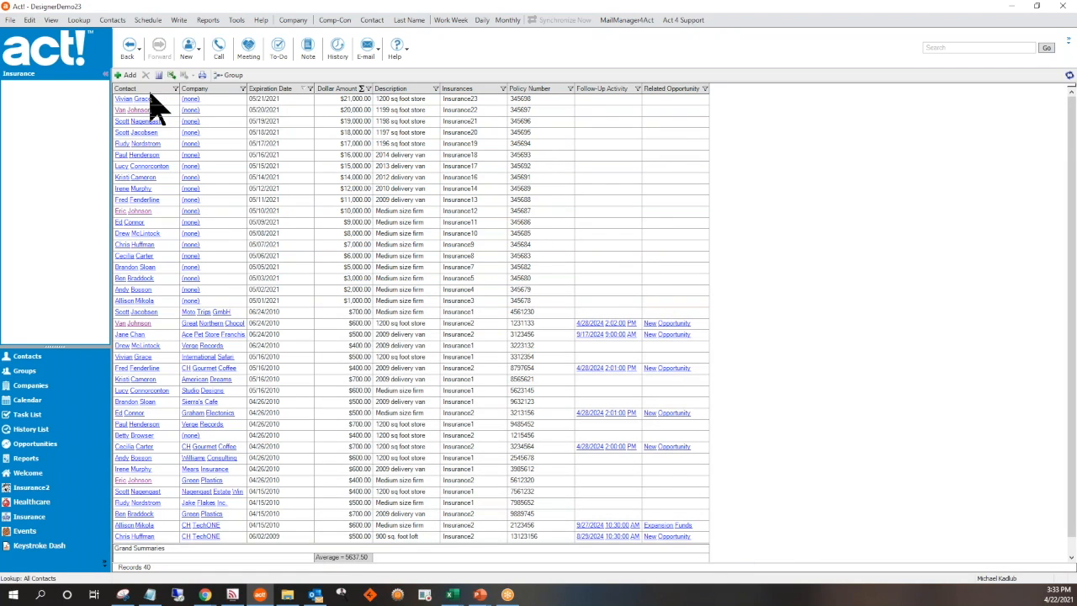
- Sort by Contact, then view the $10,000.00 policy expiring 05/10/2021 and cancel out
left_click(151, 91)
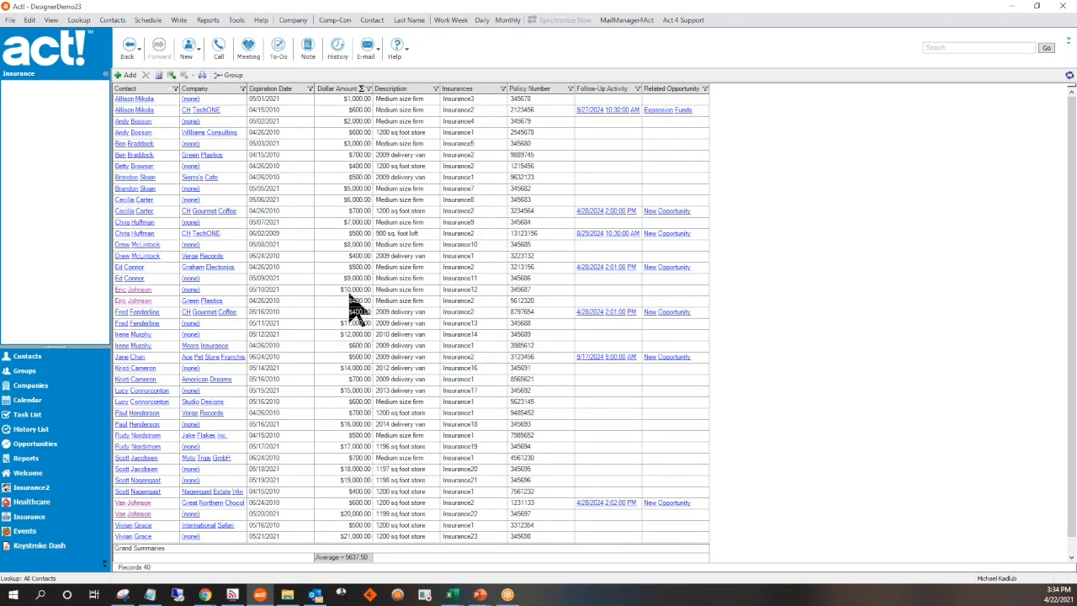
left_click(350, 291)
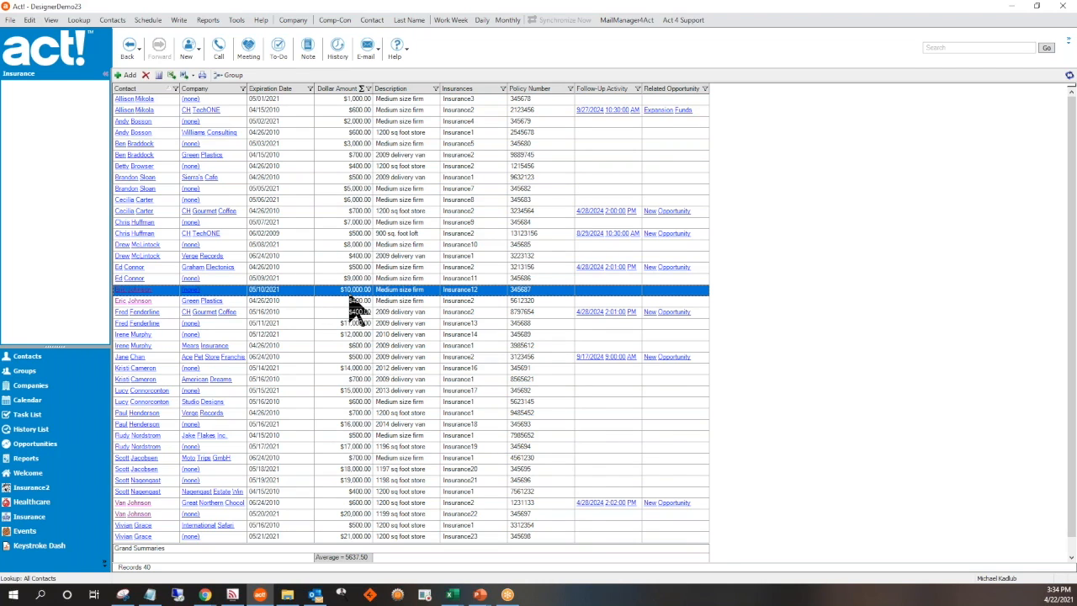
double_click(350, 294)
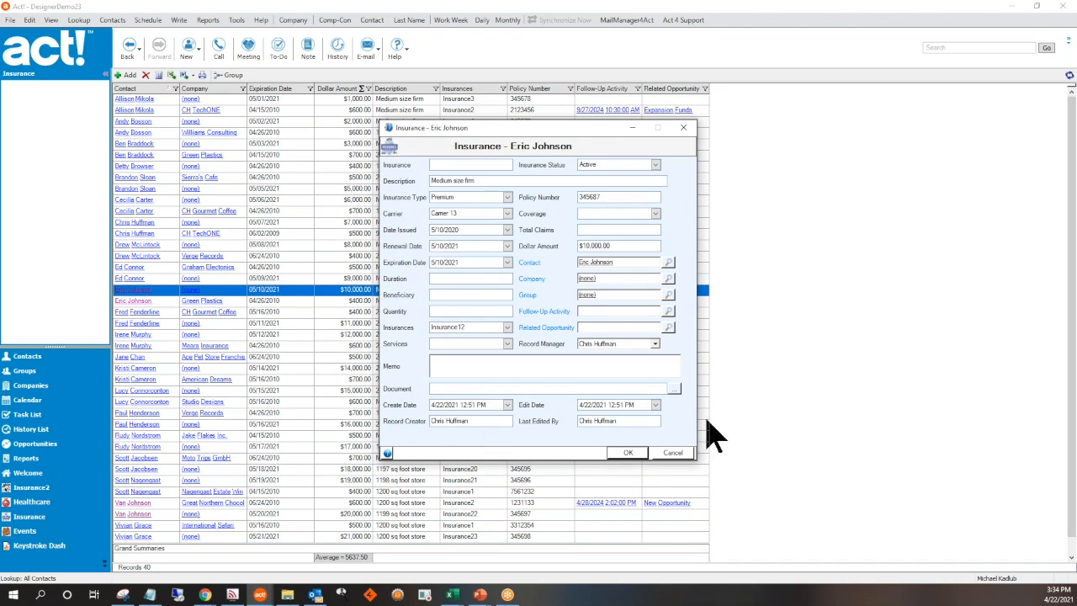
left_click(674, 455)
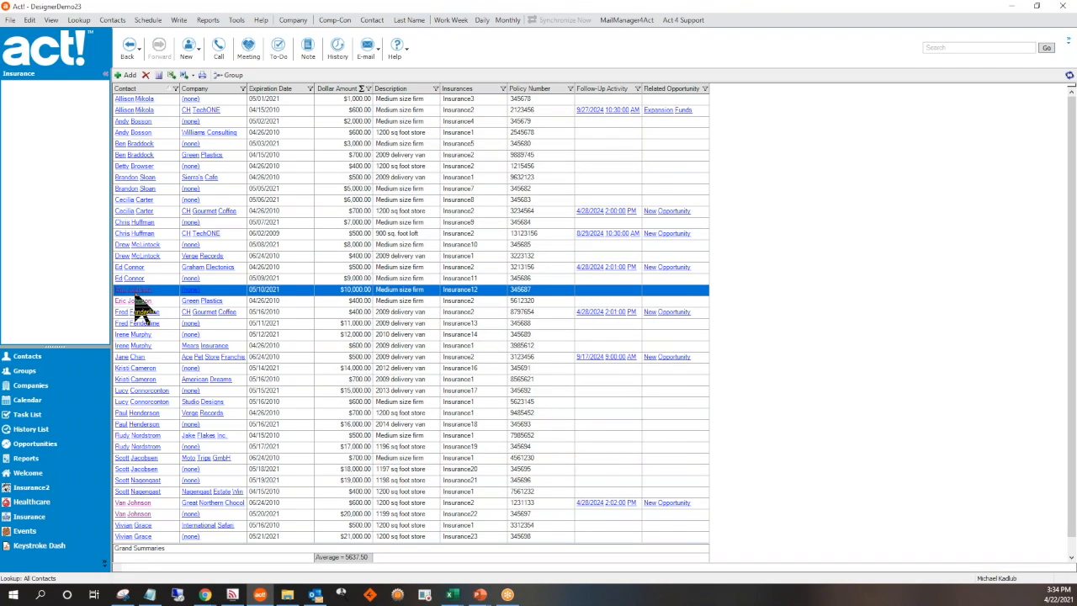
- Open Green Plastics' contact detail and select its $10,000.00 policy expiring 05/10/2021
double_click(513, 280)
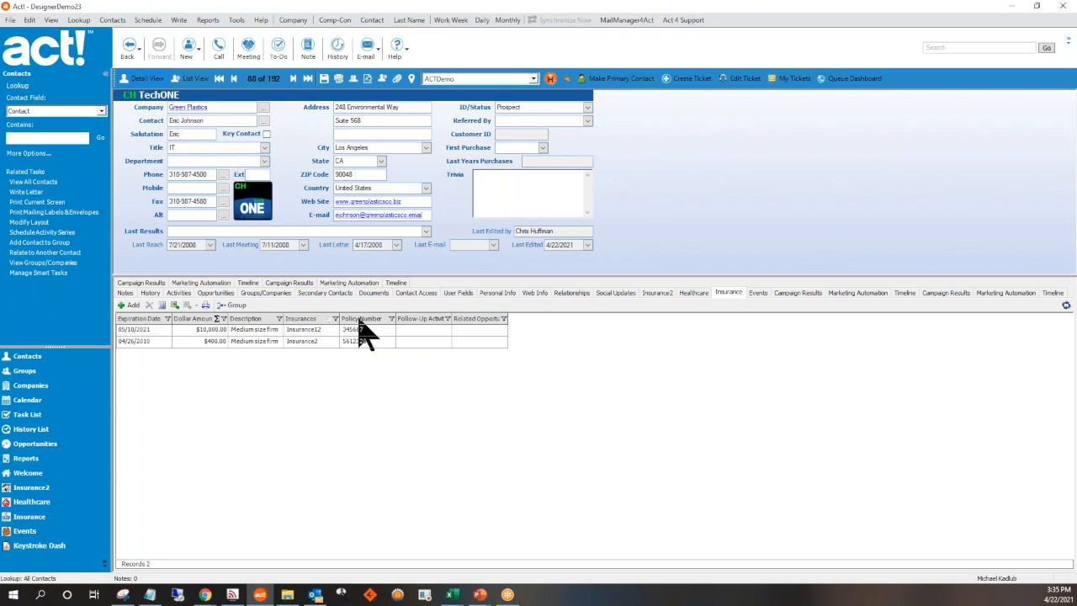
left_click(278, 331)
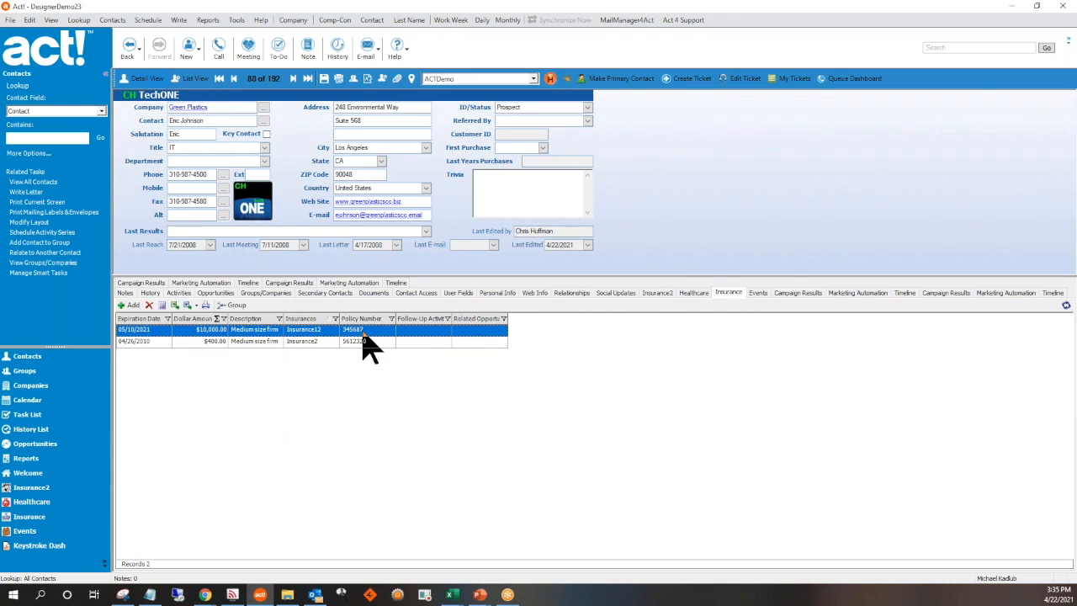
- Open Insurance Policies - Individual.adtd for editing via the policy's Write > Edit Template menu
right_click(257, 335)
mouse_move(338, 402)
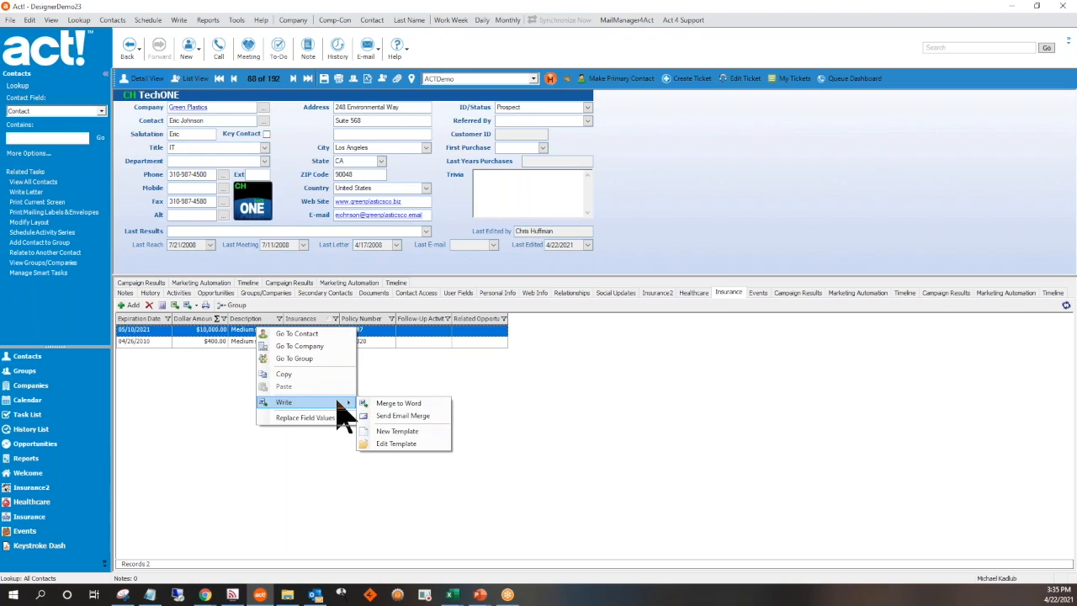
left_click(411, 446)
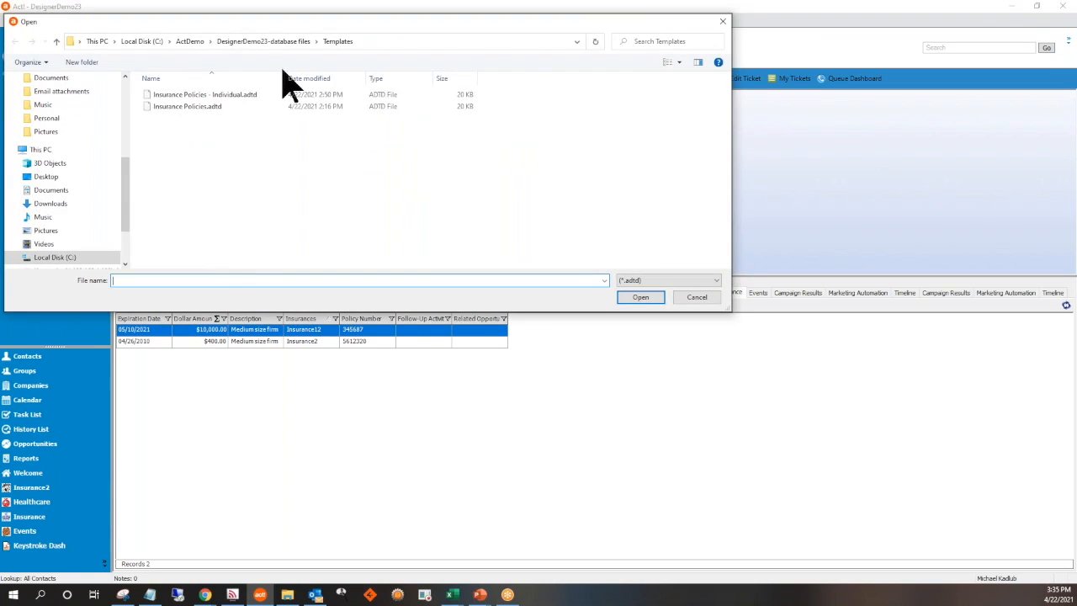
double_click(250, 96)
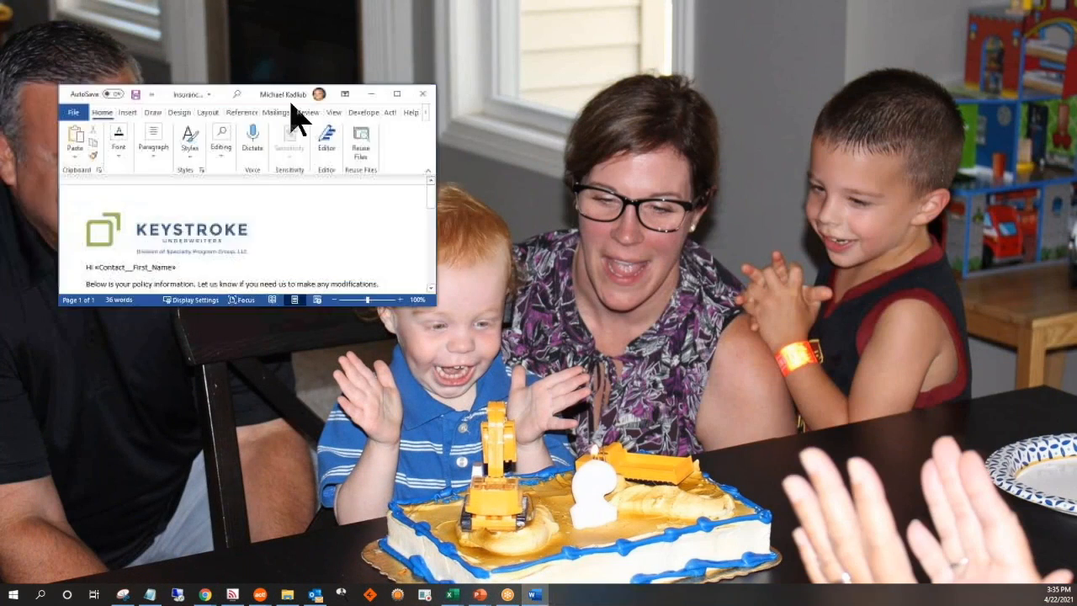
- Insert the Insurance Status merge field on a new line below Policy #
left_click(467, 99)
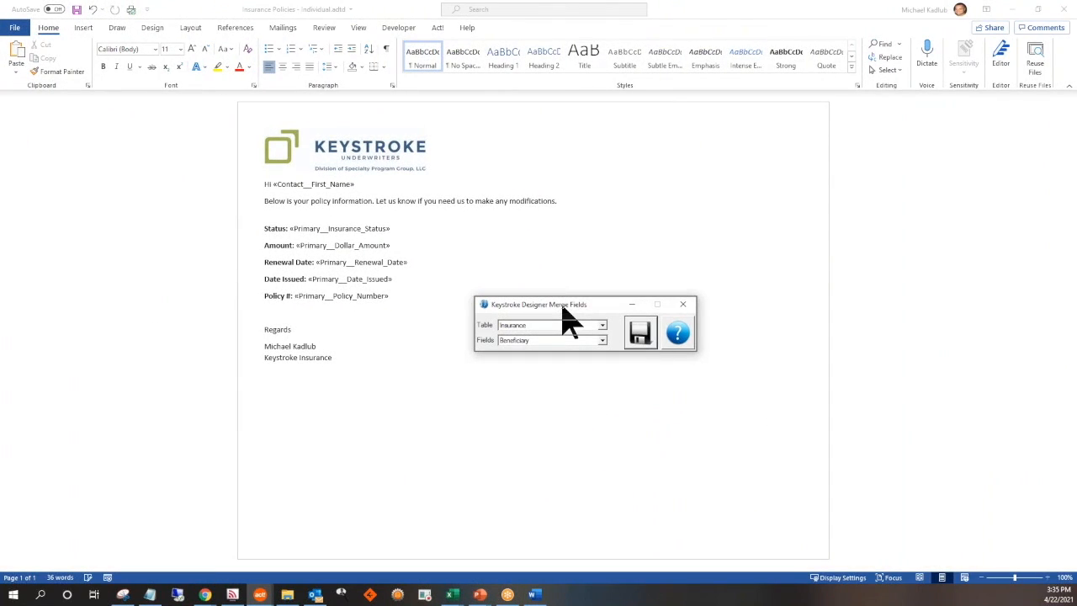
left_click_drag(553, 303, 666, 210)
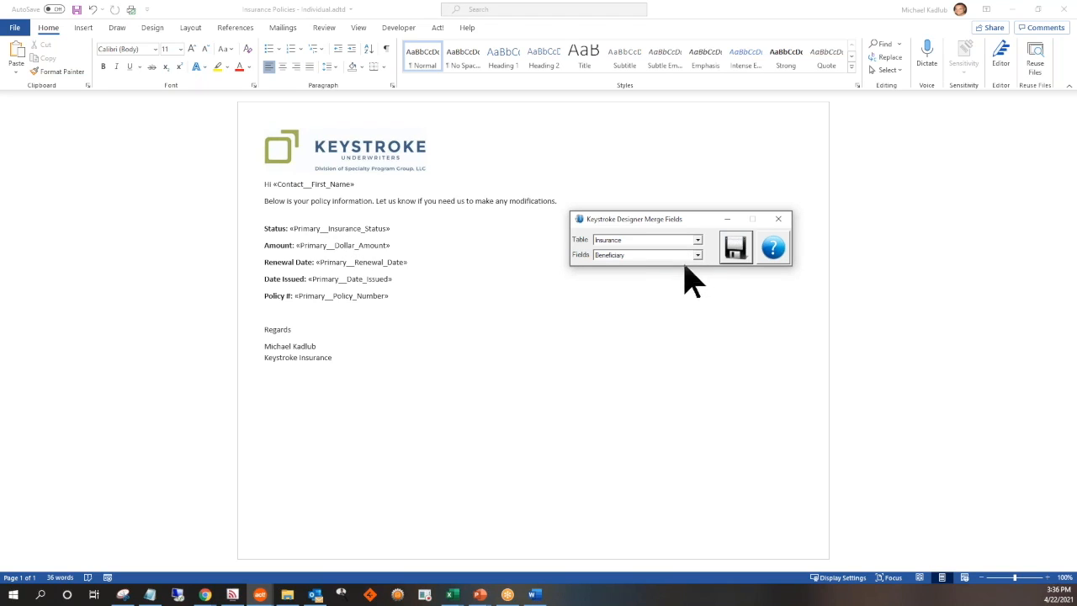
left_click(408, 304)
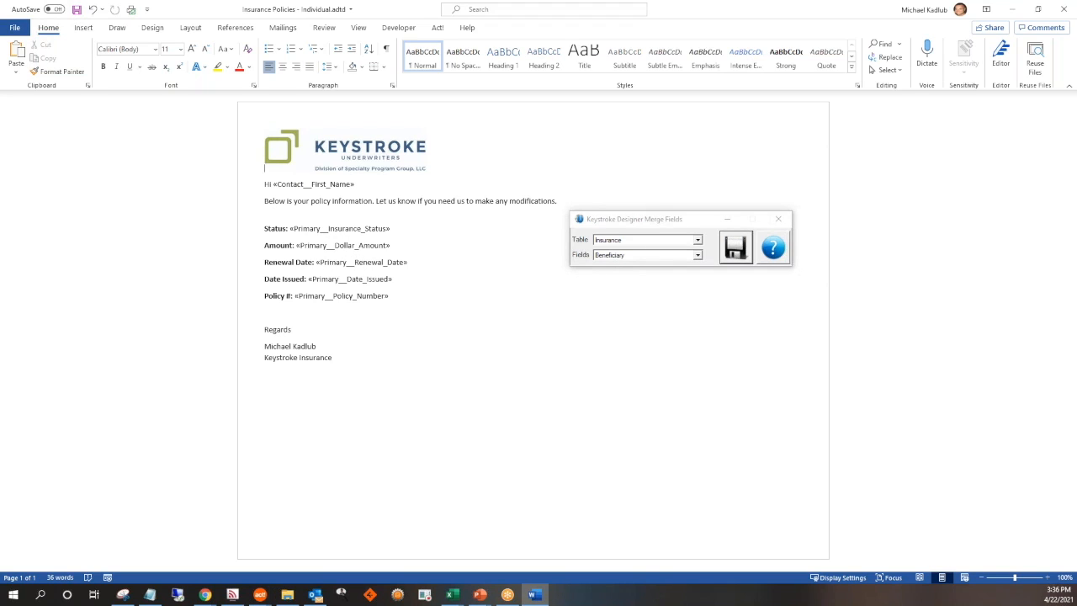
key("Return")
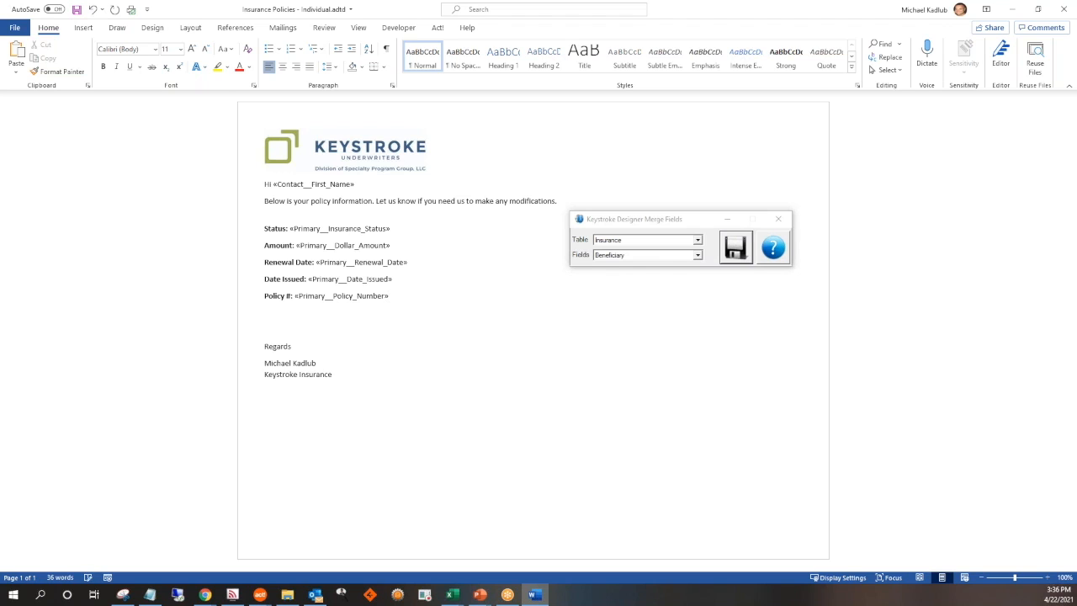
left_click(697, 254)
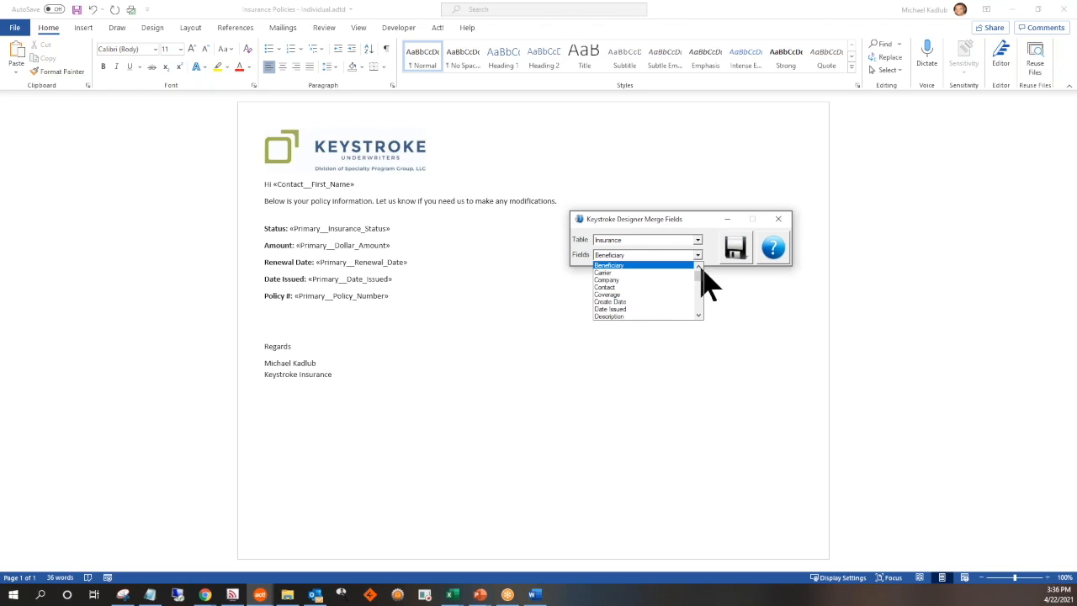
left_click_drag(698, 273, 696, 296)
left_click(647, 274)
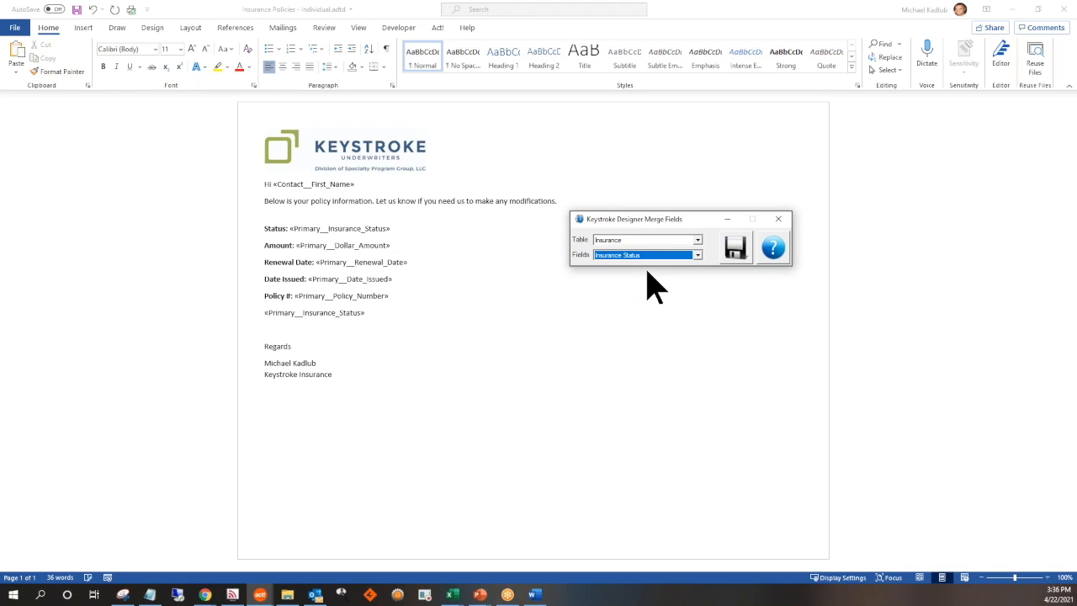
- Add a bold 'Status:' label before the field and save over the existing template
left_click(264, 316)
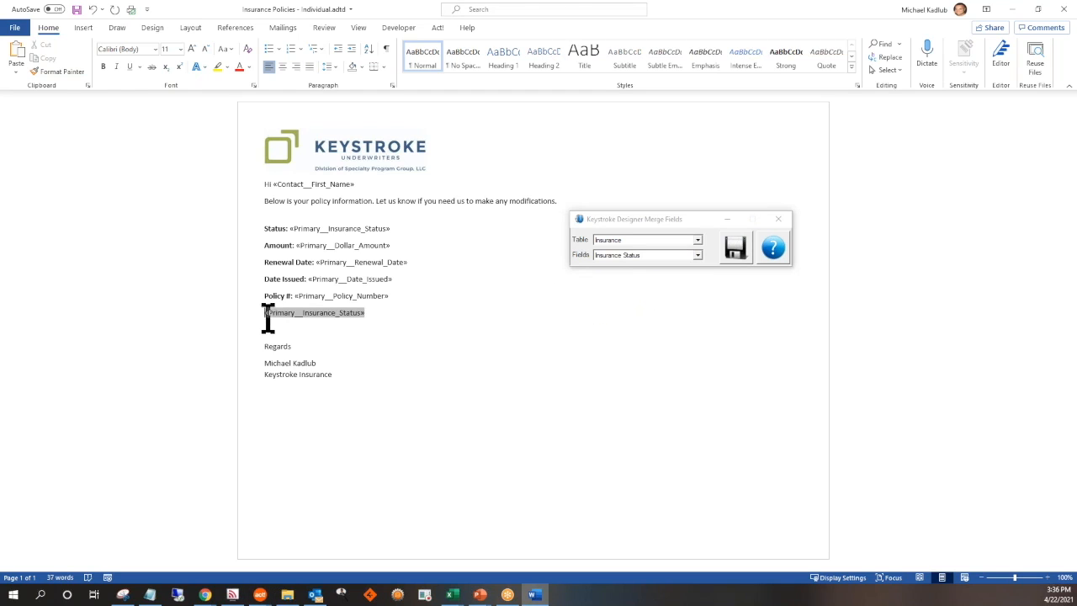
key("Left")
key("Left")
key("Down")
key("Home")
type("Status:")
left_click_drag(290, 316, 265, 312)
left_click(103, 66)
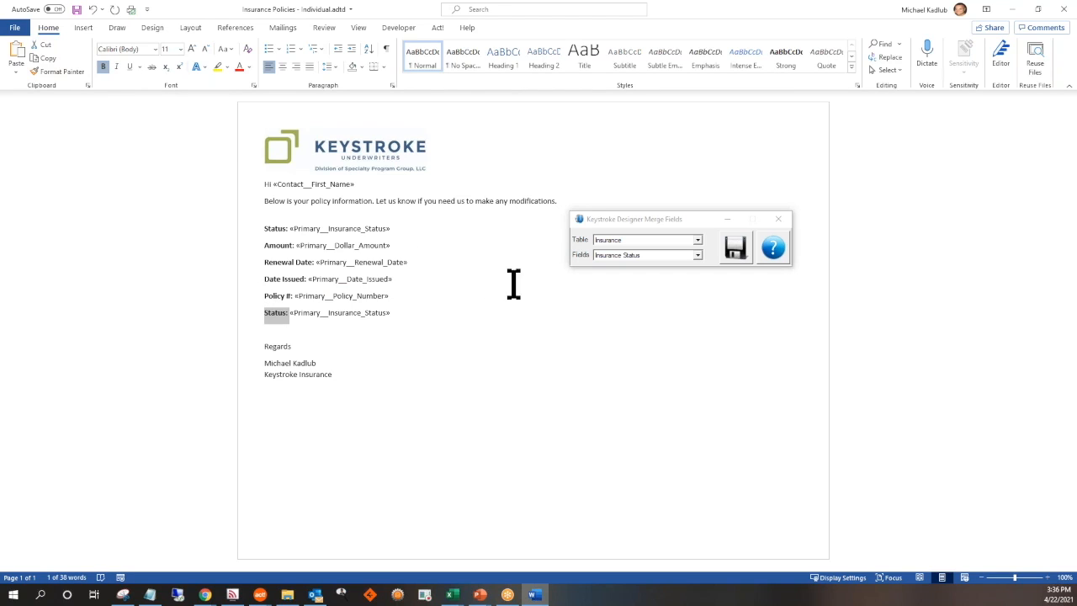
left_click(738, 259)
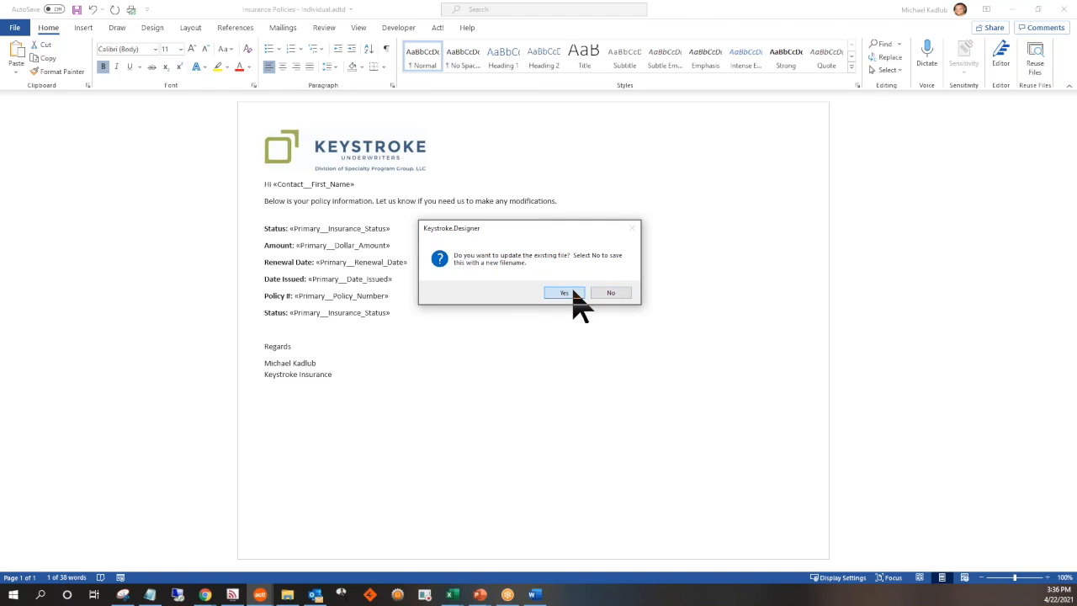
left_click(573, 293)
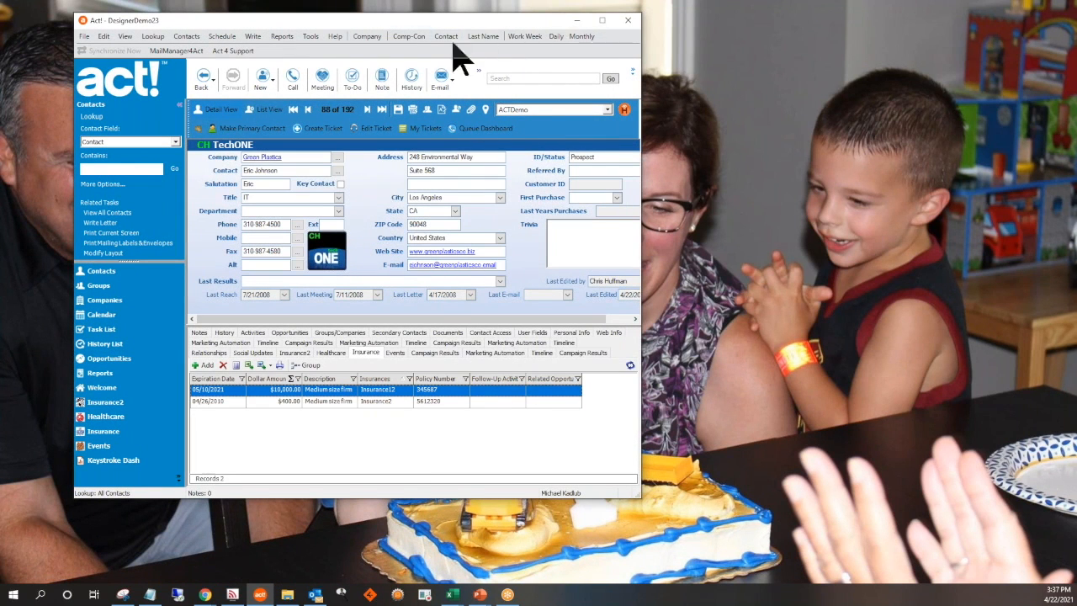
- Maximize Act! and merge the 05/10/2021 policy to Word with Insurance Policies - Individual.adtd
left_click(601, 20)
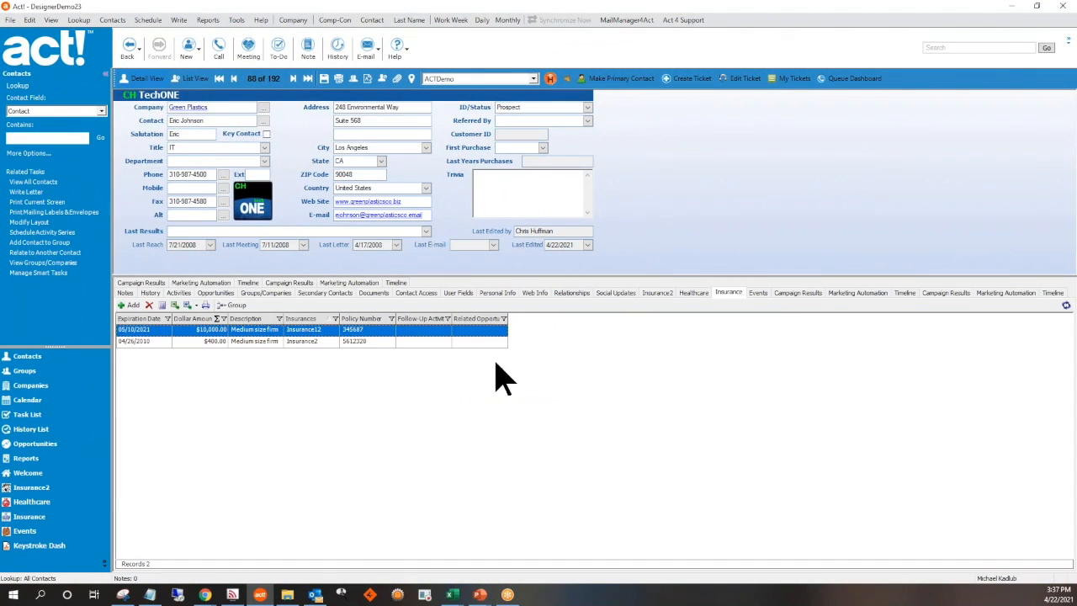
right_click(318, 347)
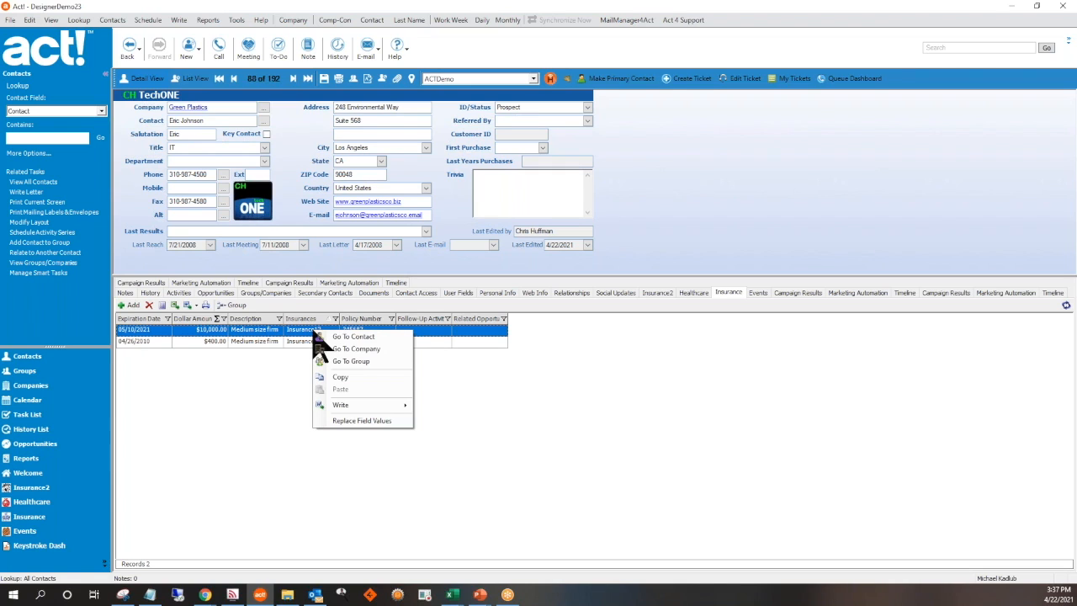
mouse_move(407, 410)
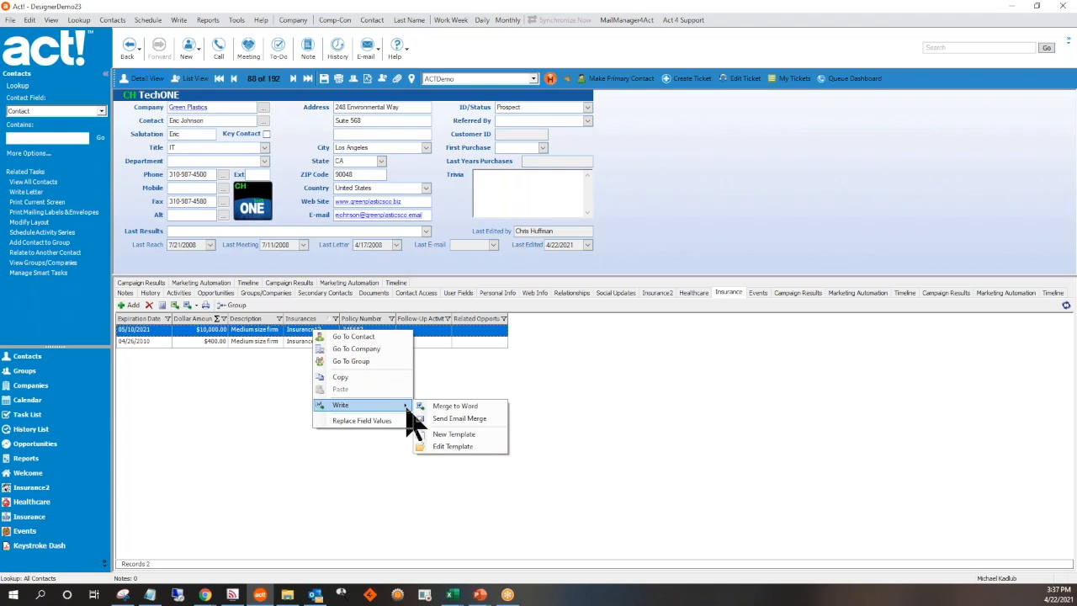
left_click(456, 406)
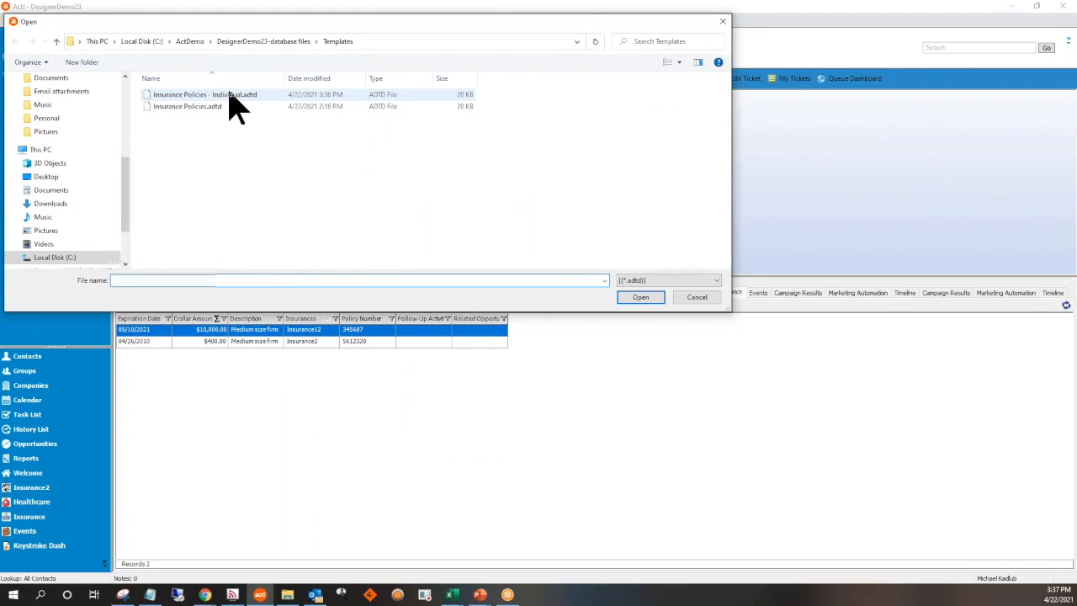
double_click(221, 96)
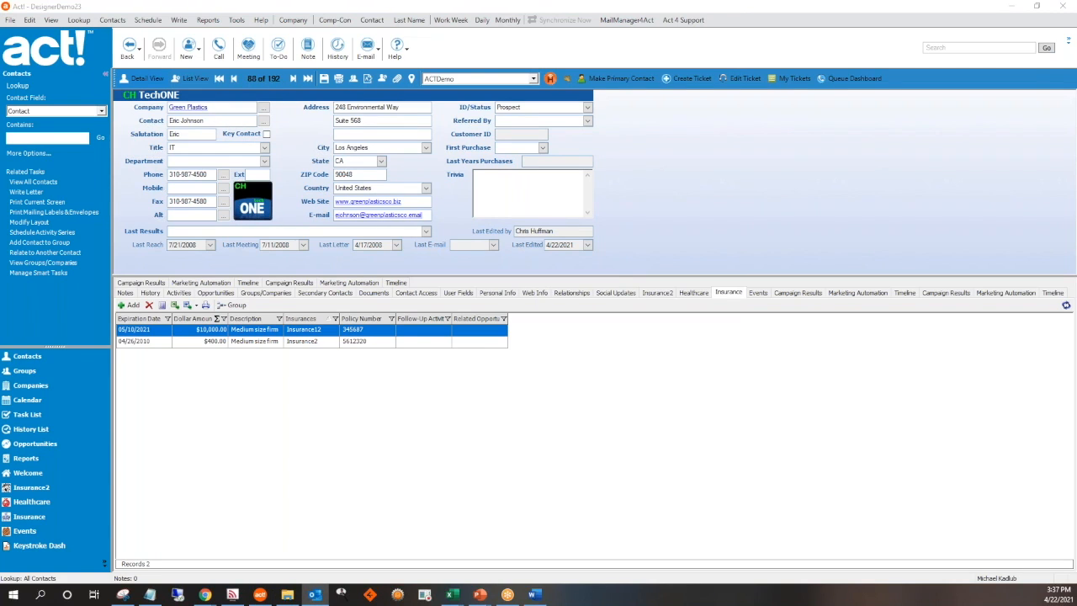
- Close the merged letter with Don't Save, cancel Record History, and close the policy e-mail
left_click(536, 594)
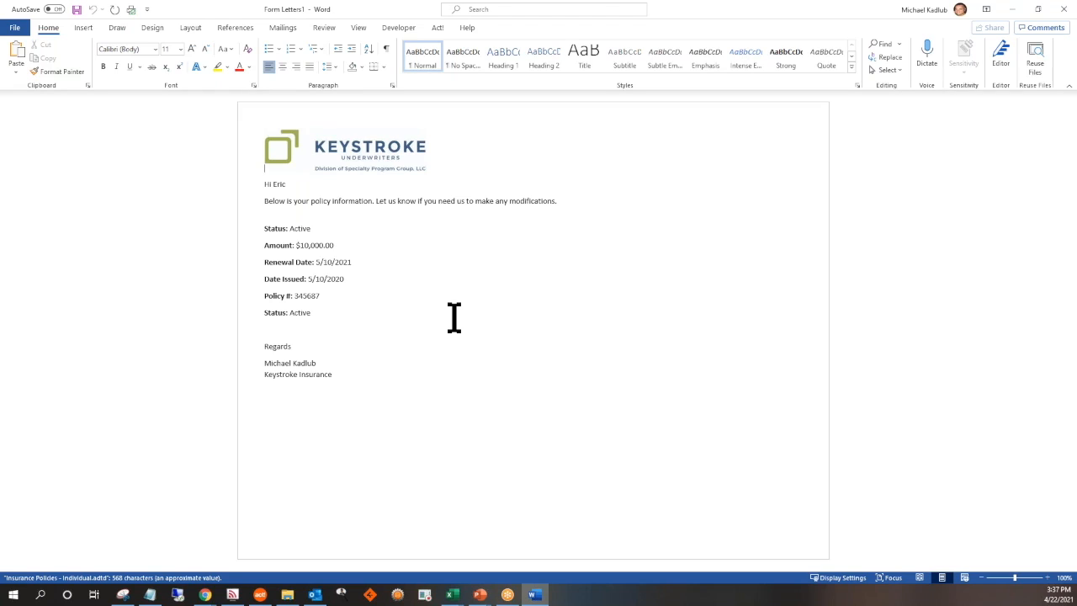
left_click(1057, 16)
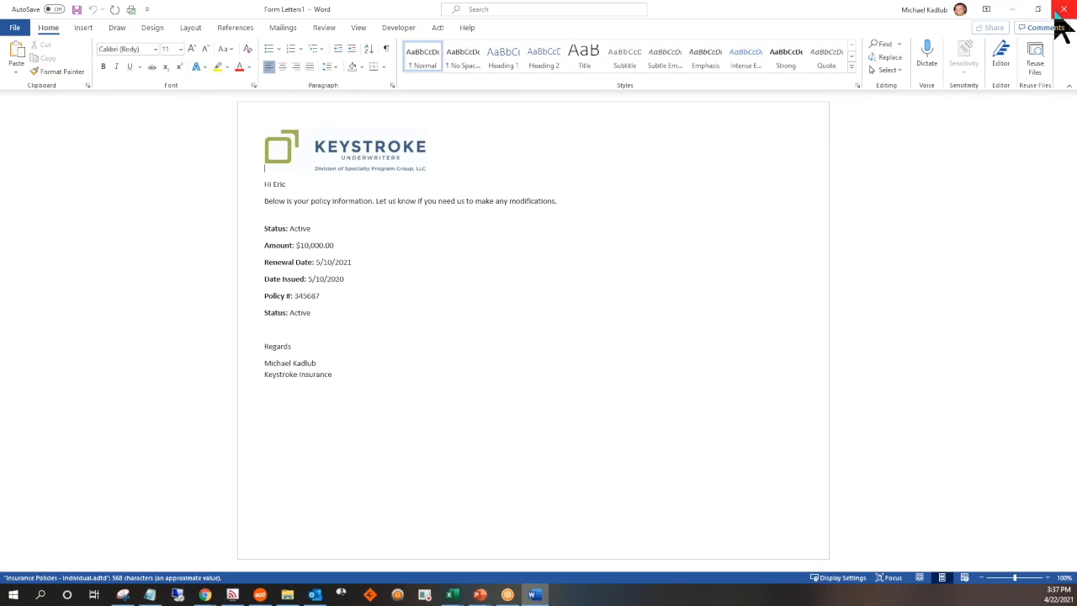
left_click(592, 359)
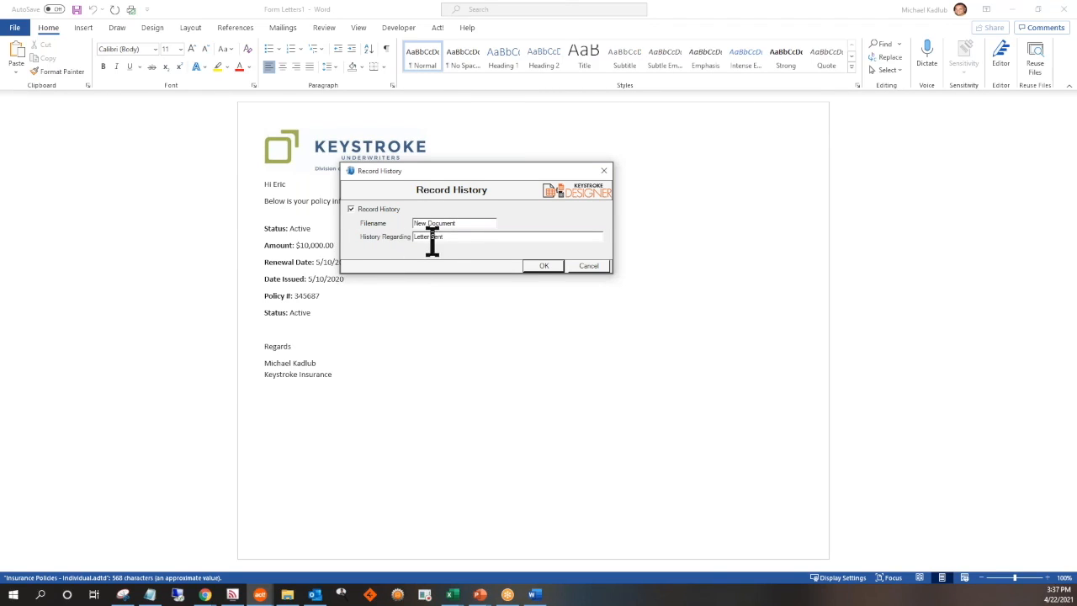
left_click(582, 269)
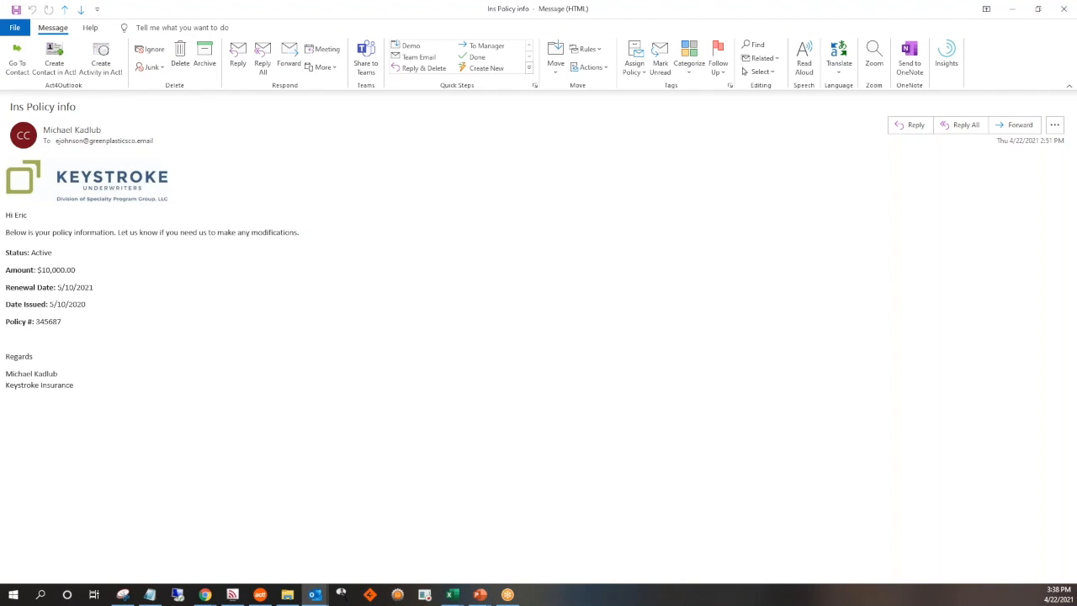
left_click(1063, 9)
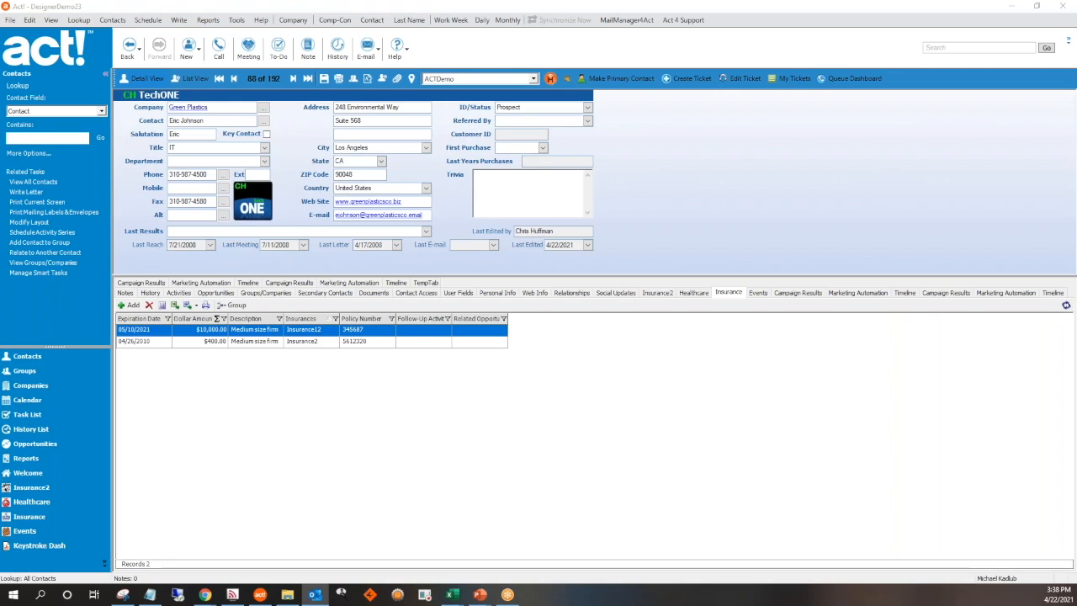
left_click(316, 594)
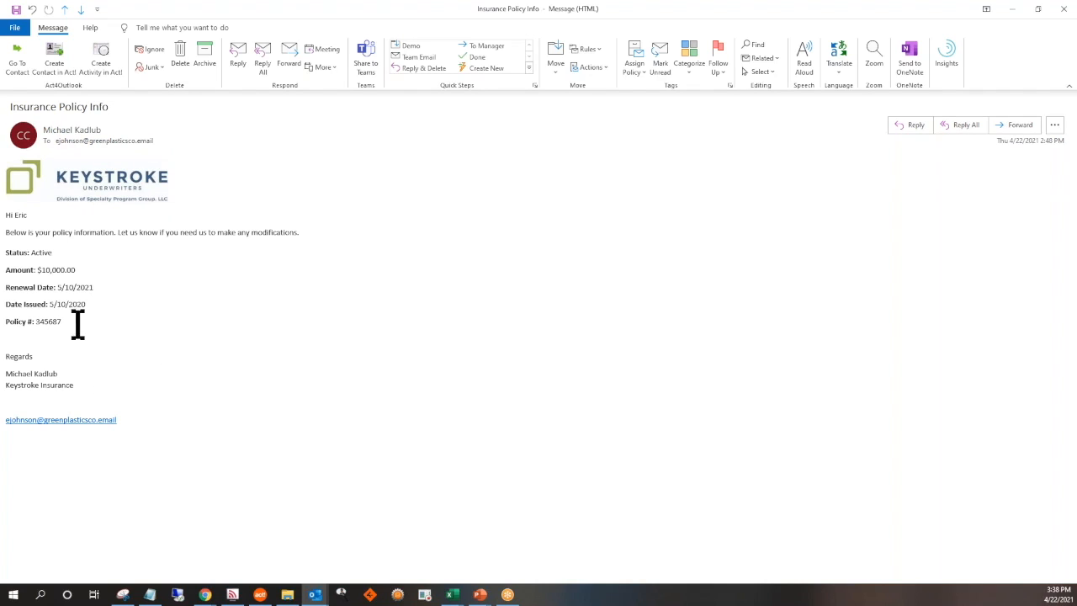
left_click(1063, 11)
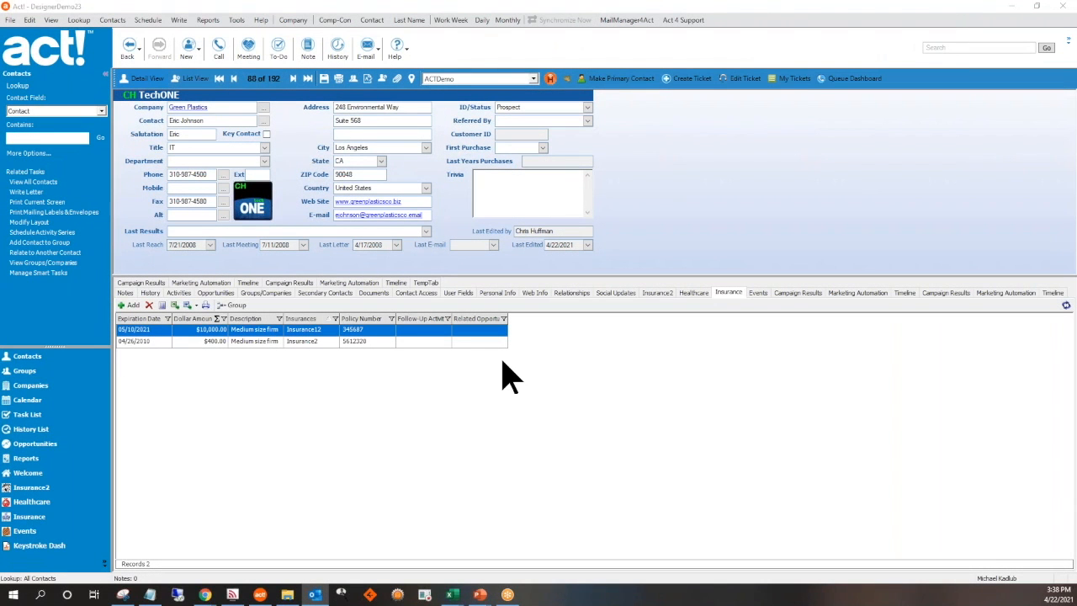
- Reopen Insurance Policies - Individual.adtd for editing through Write > Edit Template
right_click(334, 332)
mouse_move(421, 402)
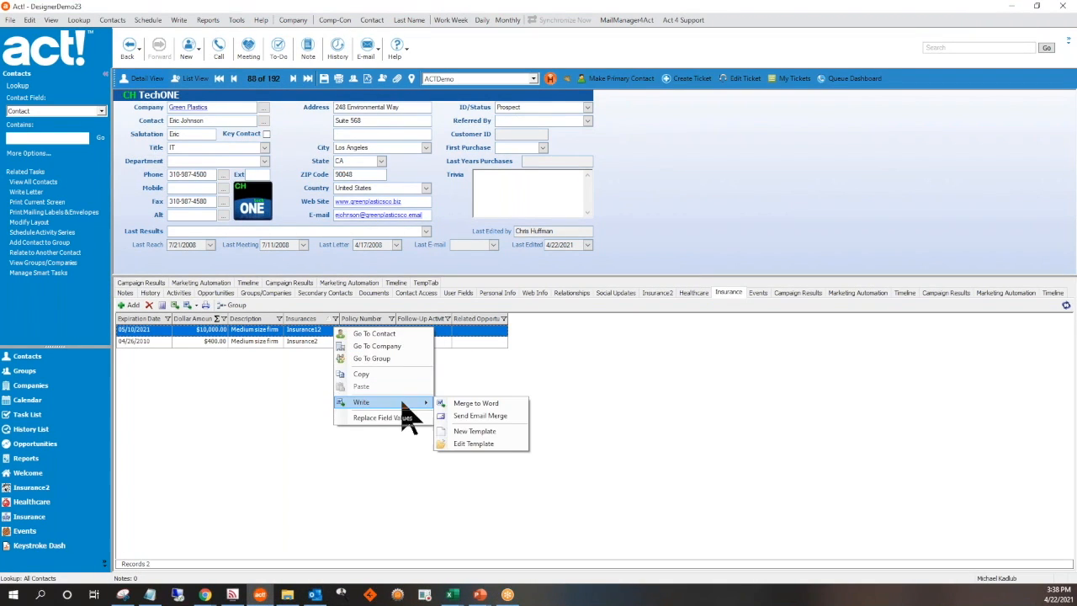
left_click(500, 445)
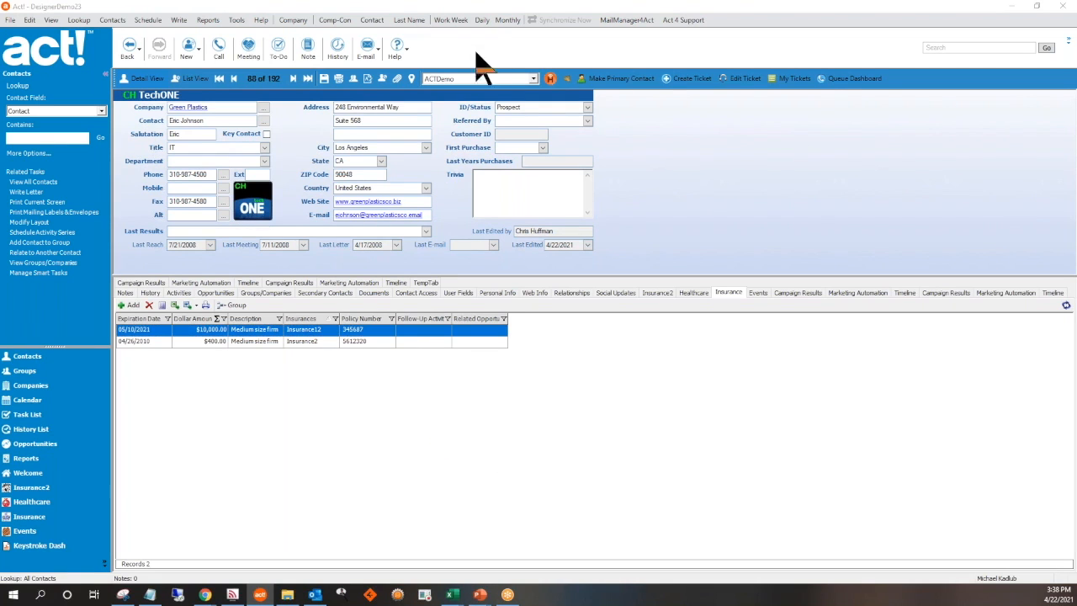
double_click(230, 95)
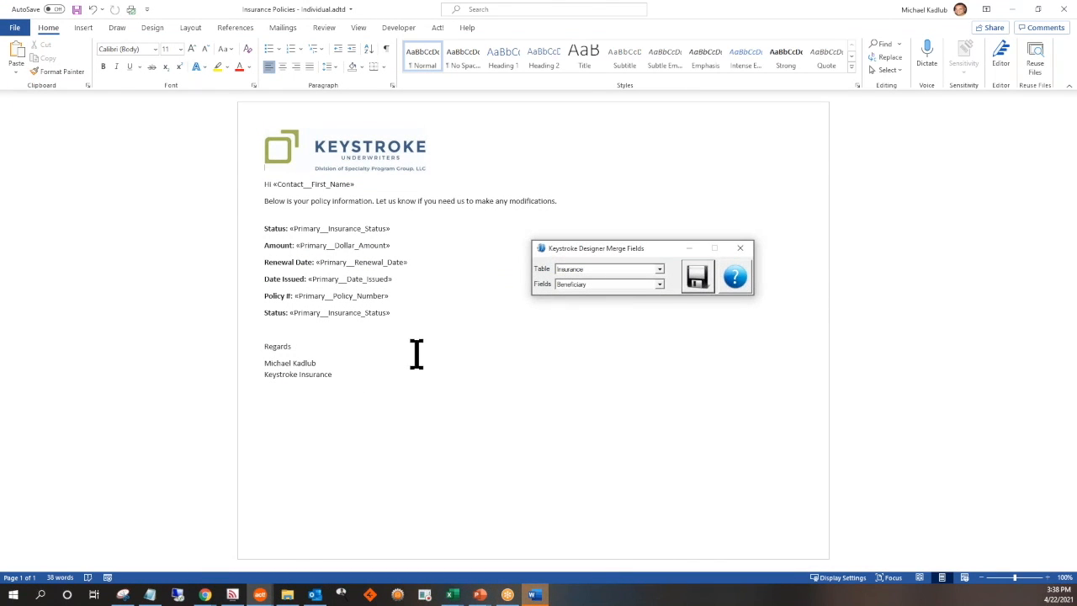
- Set the merge-field Table to Contact and browse its fields
left_click(659, 269)
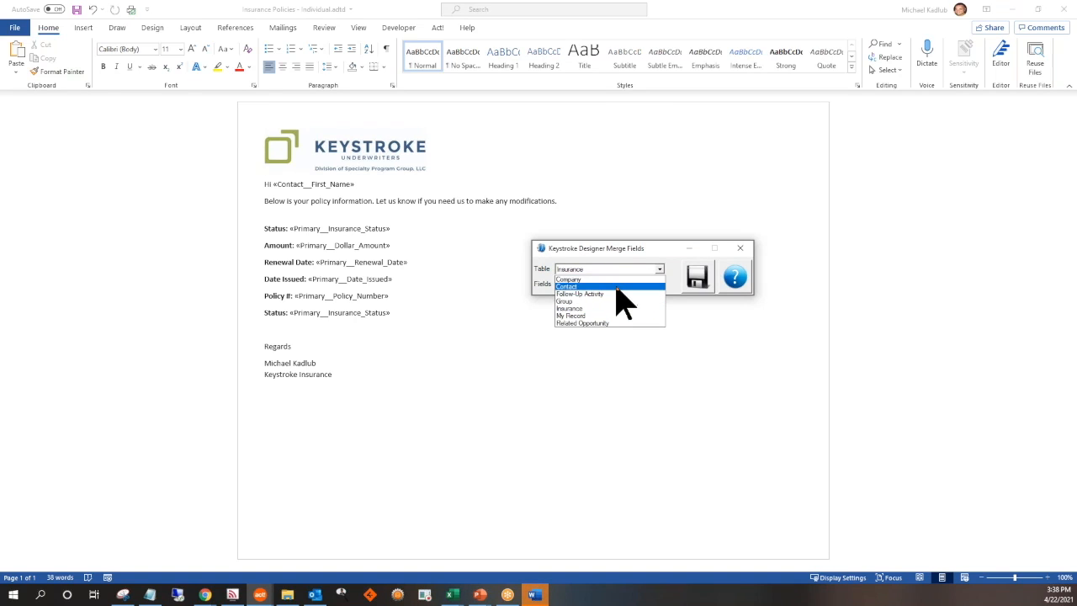
left_click(616, 286)
left_click(659, 284)
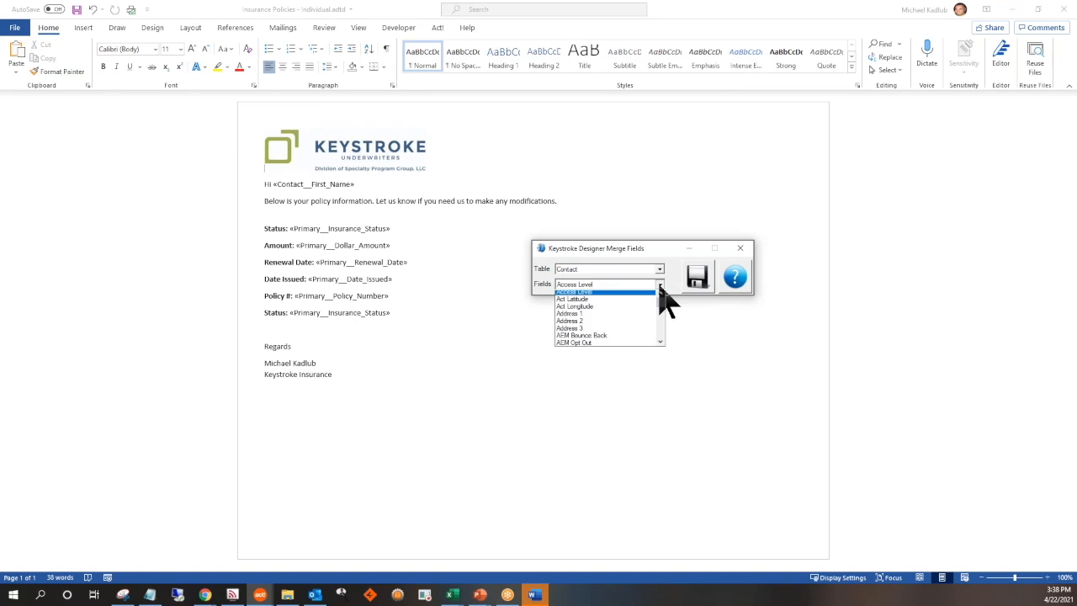
scroll(637, 336, "down", 1)
scroll(637, 337, "down", 10)
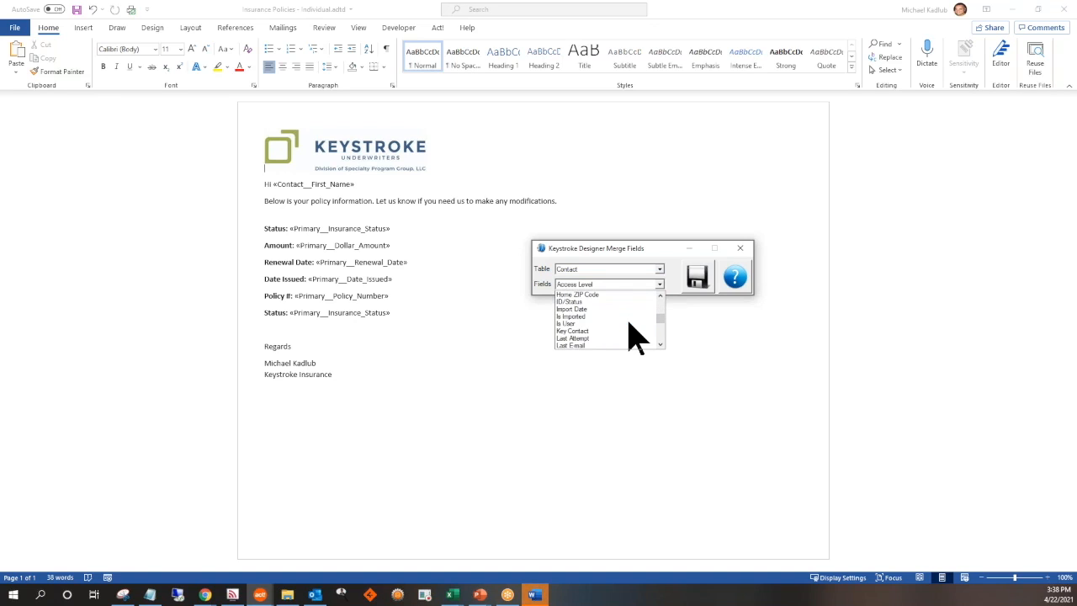
scroll(628, 322, "up", 4)
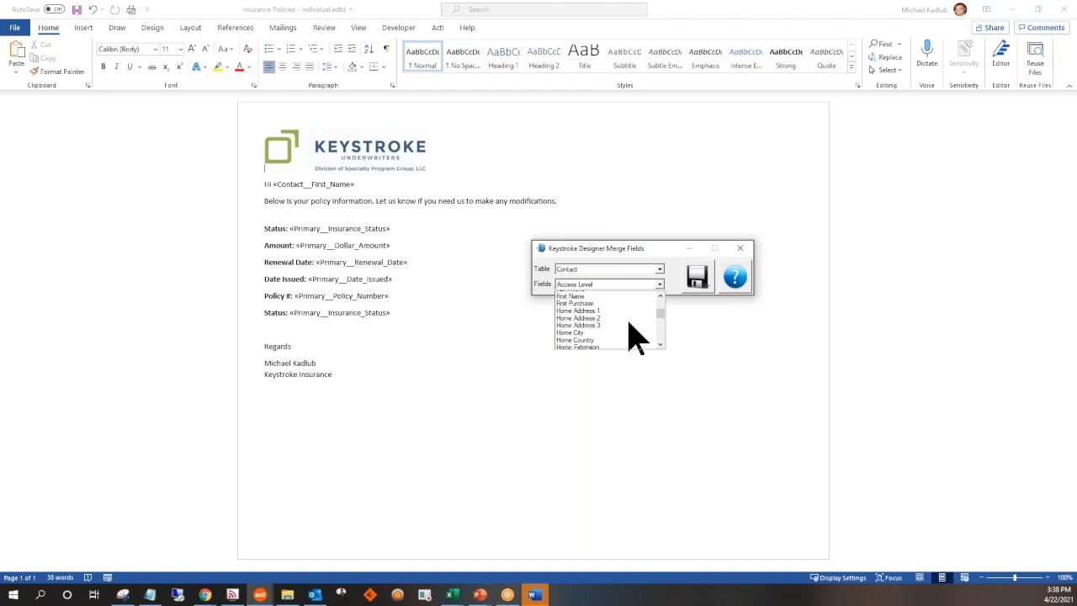
- Insert the Contact E-mail merge field on a new line below Keystroke Insurance
left_click(424, 363)
left_click(375, 389)
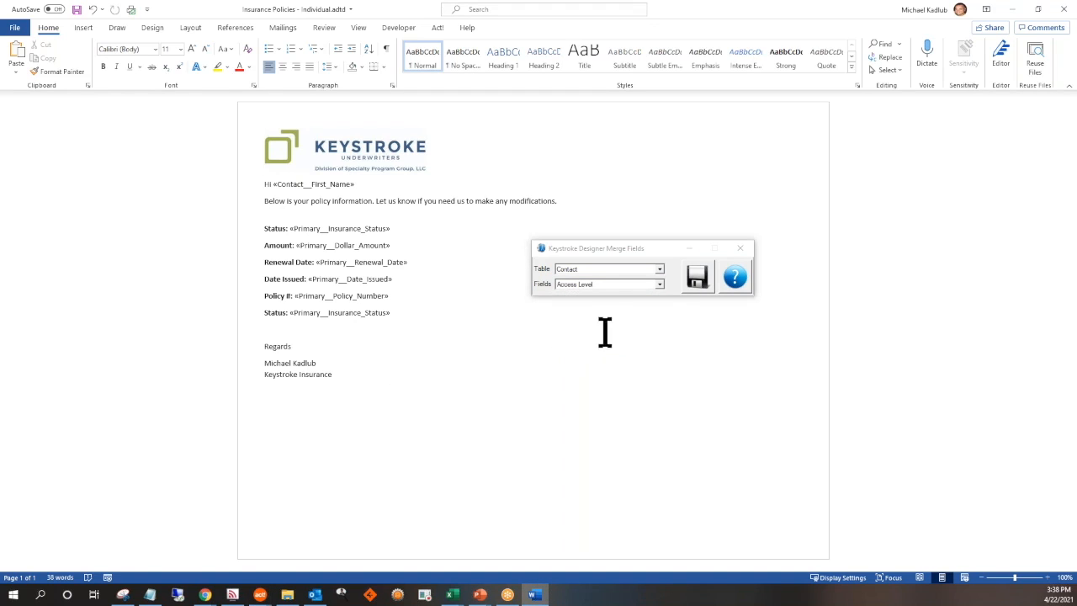
left_click(659, 286)
scroll(643, 320, "down", 4)
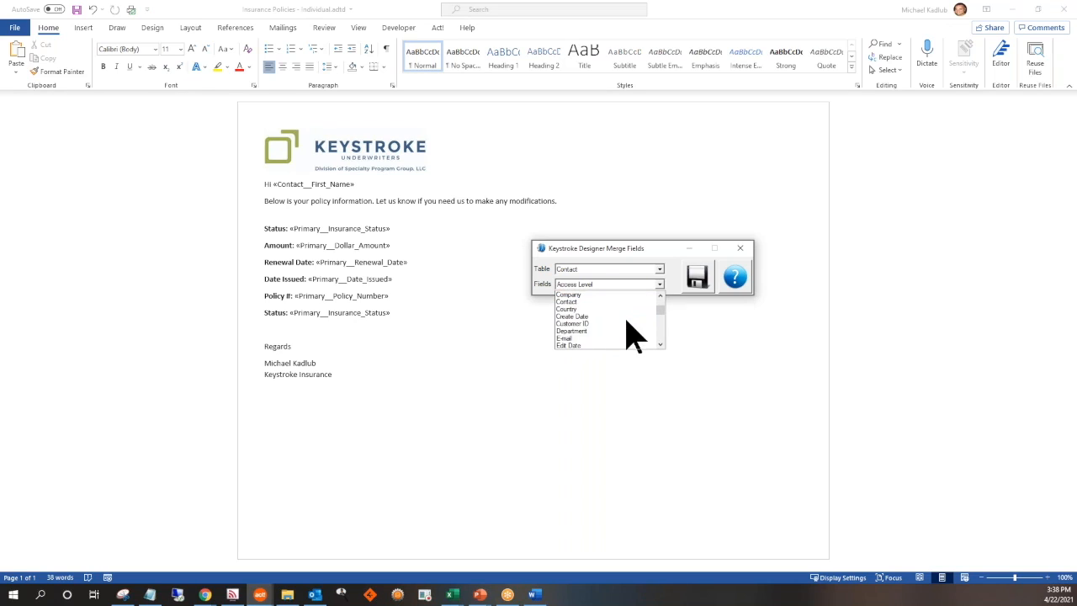
left_click(595, 339)
left_click(416, 387)
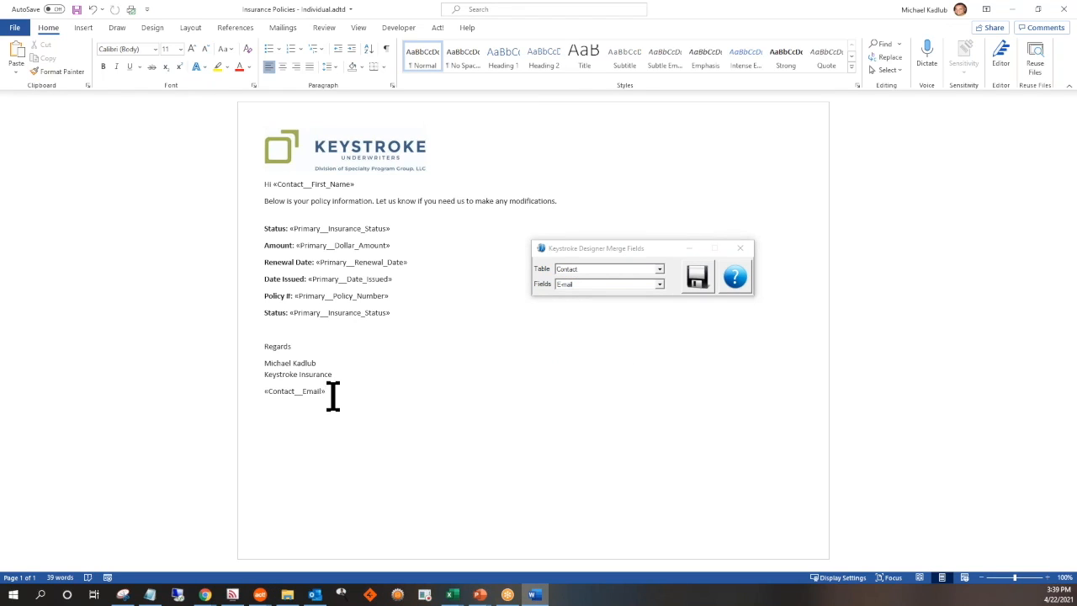
- Format «Contact__Email» as Hidden text, then close the Keystroke Designer Merge Fields panel
left_click_drag(332, 395, 264, 397)
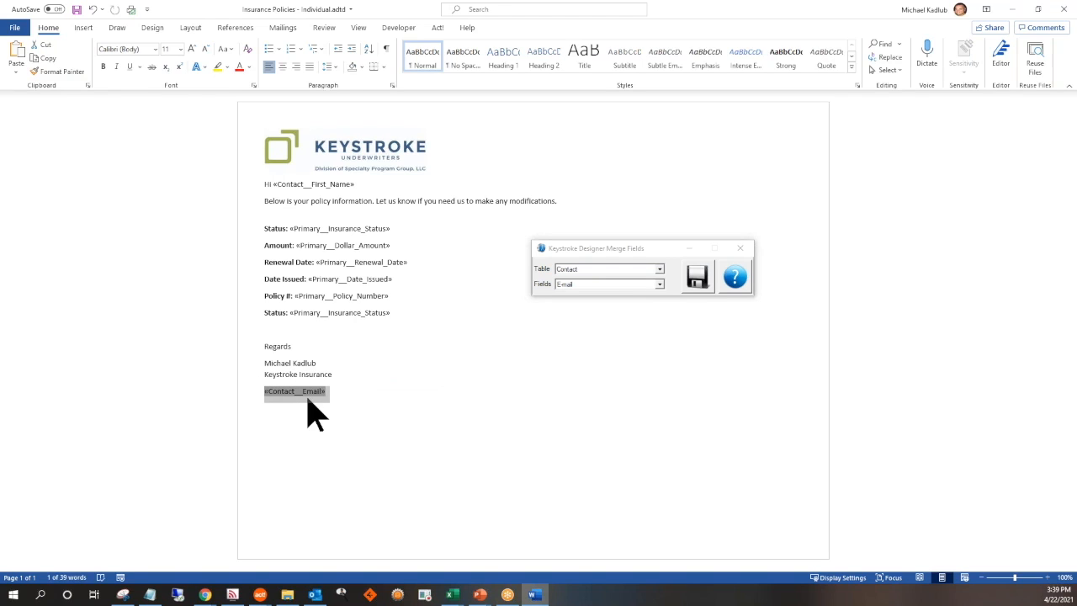
right_click(302, 397)
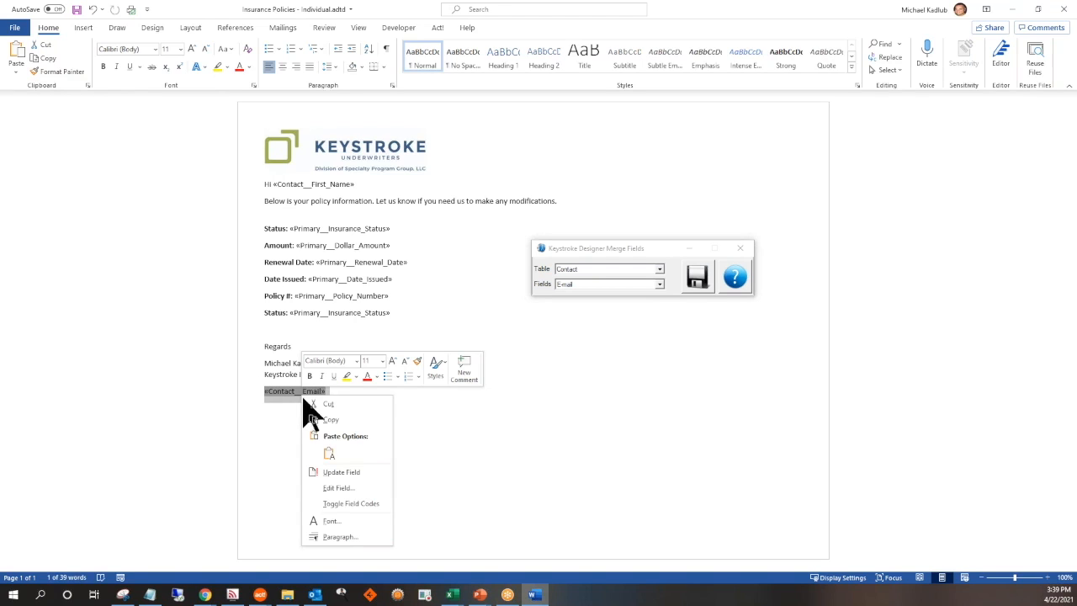
left_click(329, 521)
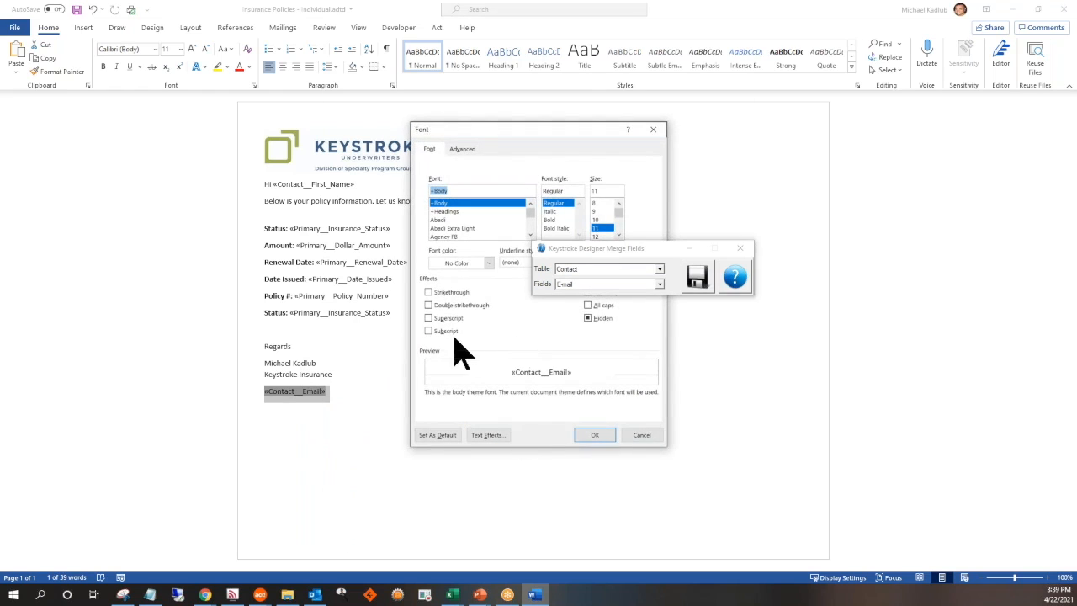
left_click_drag(535, 134, 439, 148)
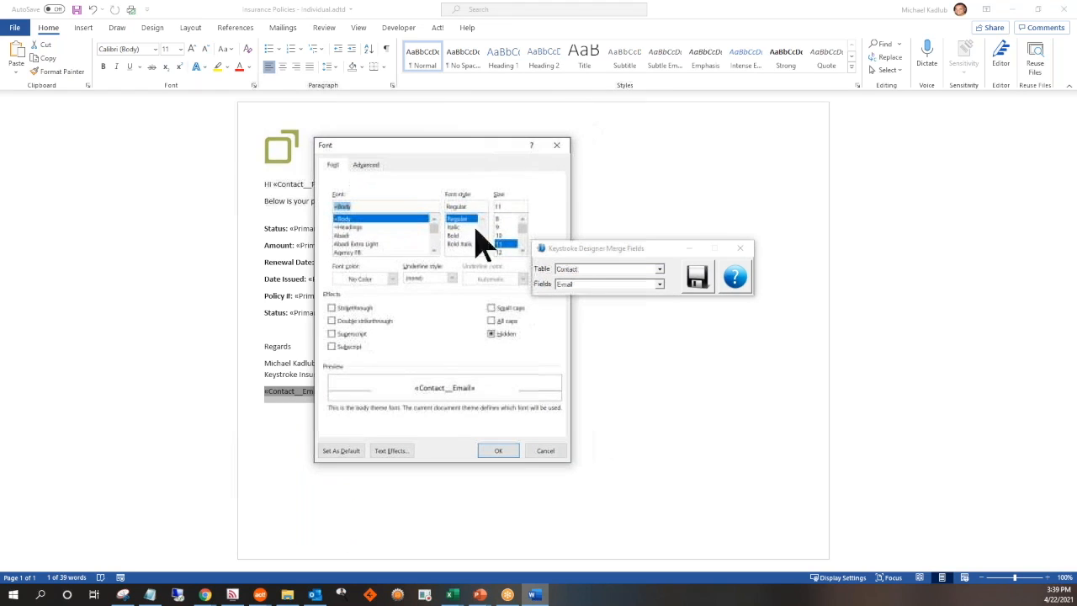
left_click(493, 335)
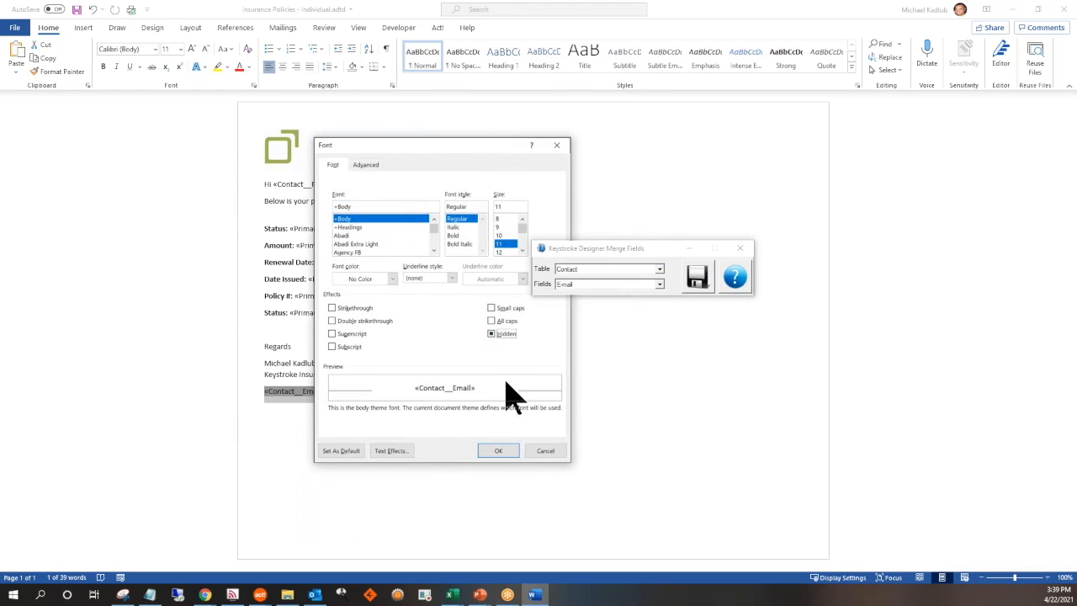
left_click(498, 455)
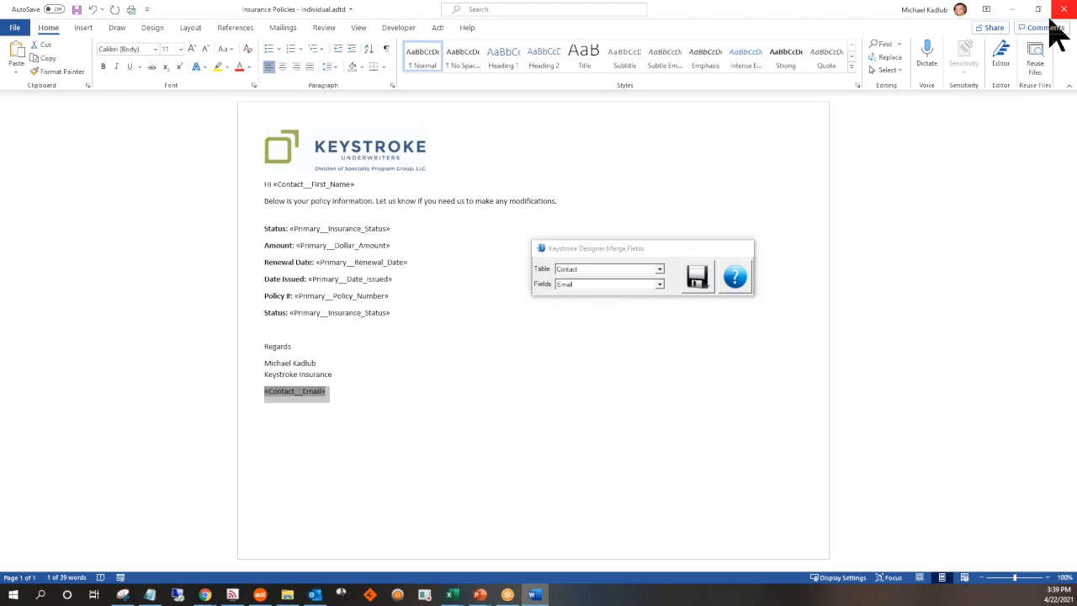
left_click(740, 248)
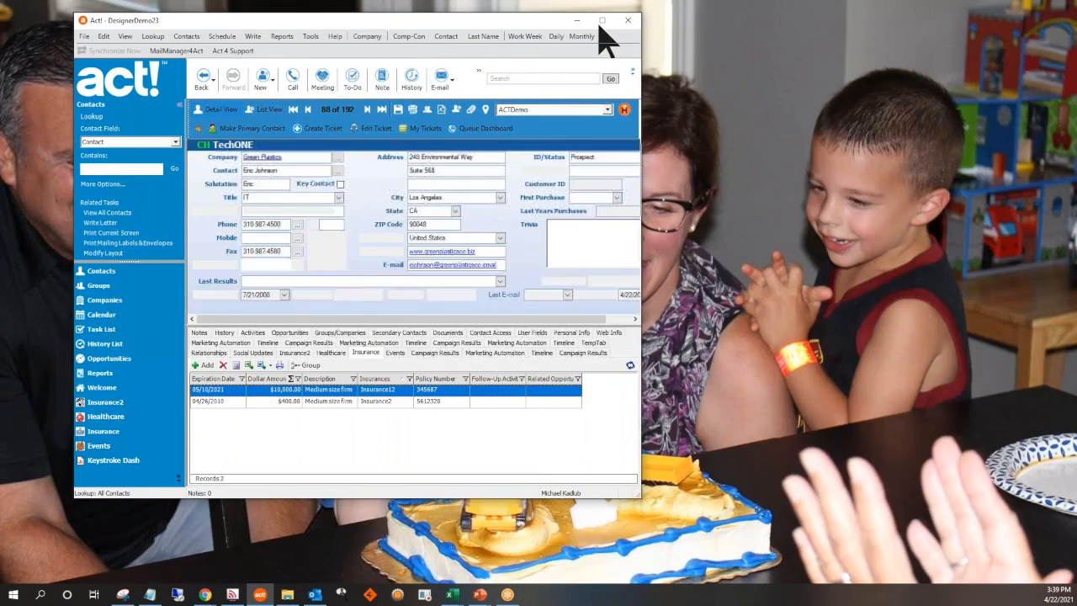
- Maximize Act! and email-merge the $10,000 policy using Insurance Policies - Individual.adtd
left_click(602, 20)
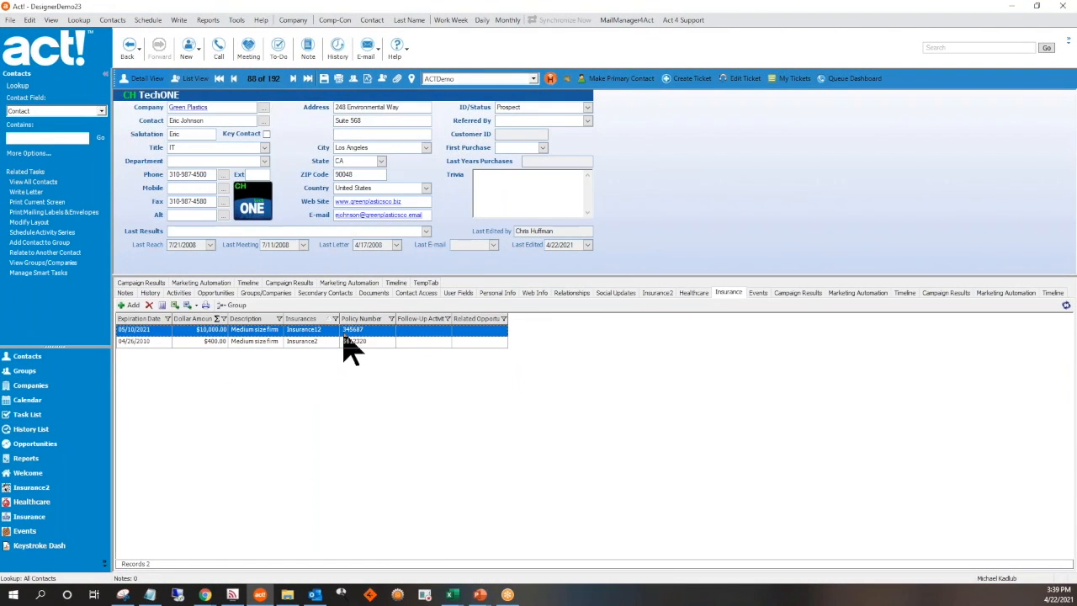
right_click(344, 336)
mouse_move(432, 411)
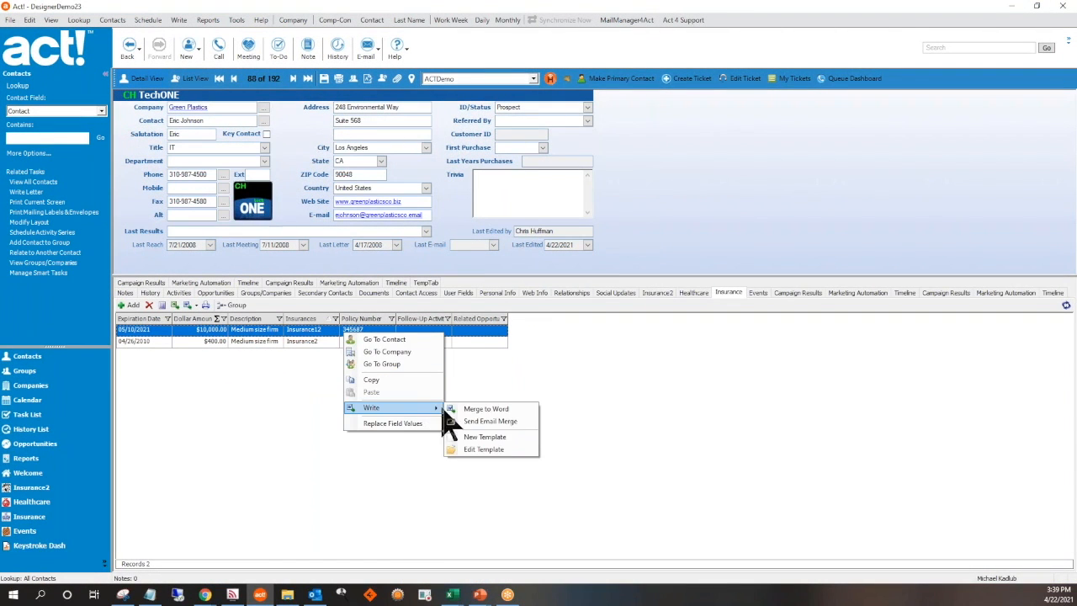
left_click(496, 421)
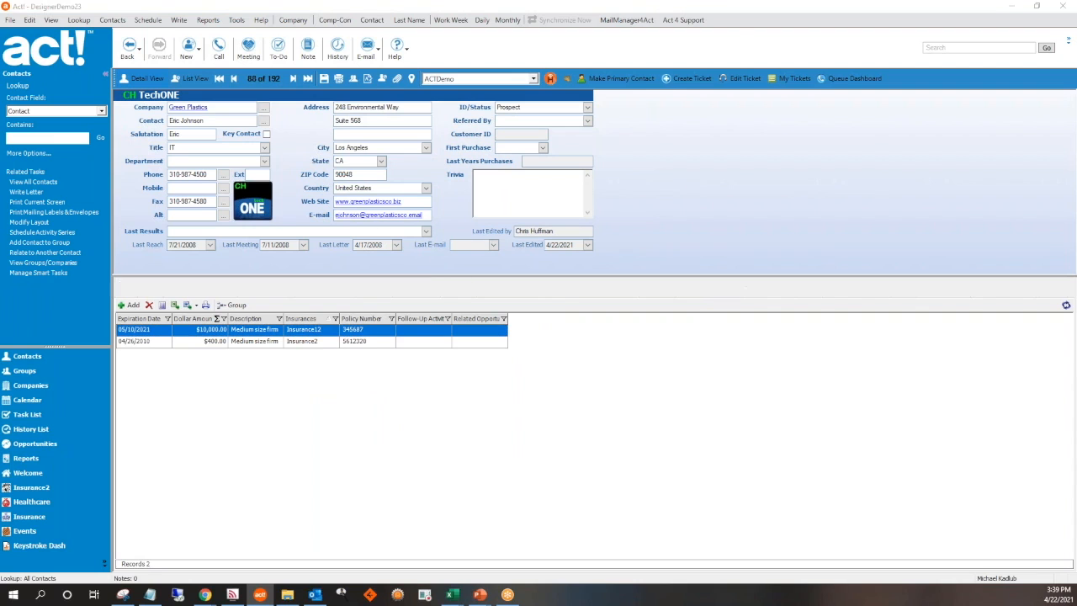
left_click(244, 106)
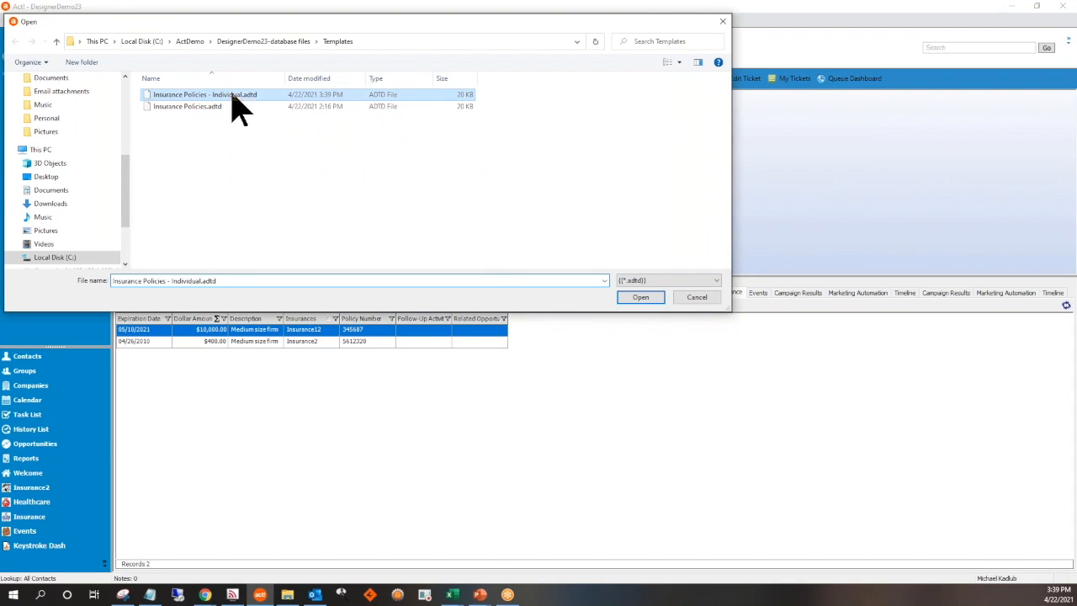
left_click(637, 300)
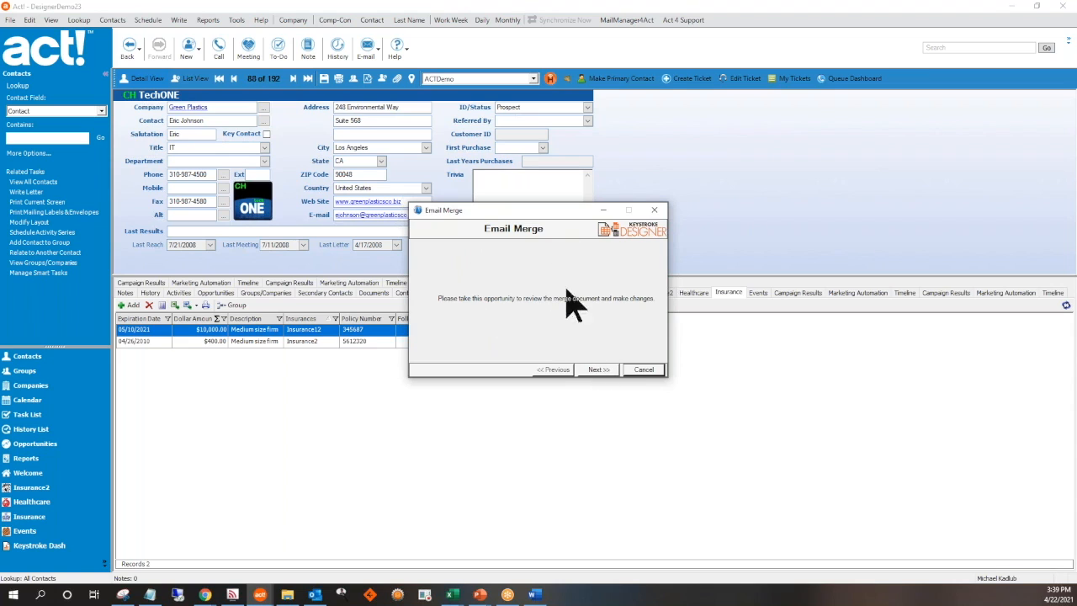
- Address the merge to Contact_Email with subject 'Subject of email' and reach the Finish page
left_click(600, 370)
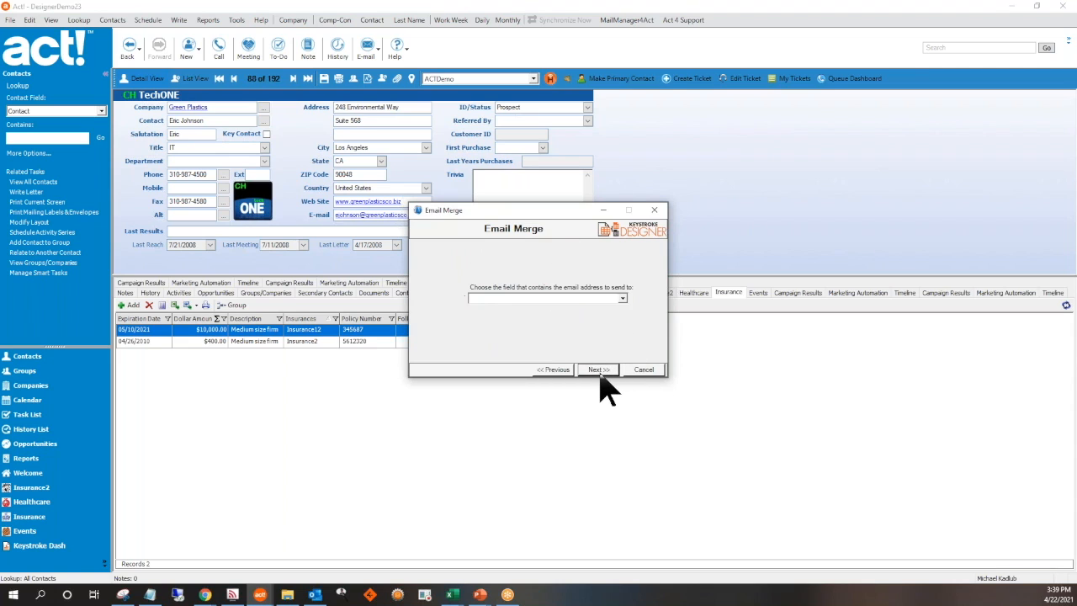
left_click(622, 299)
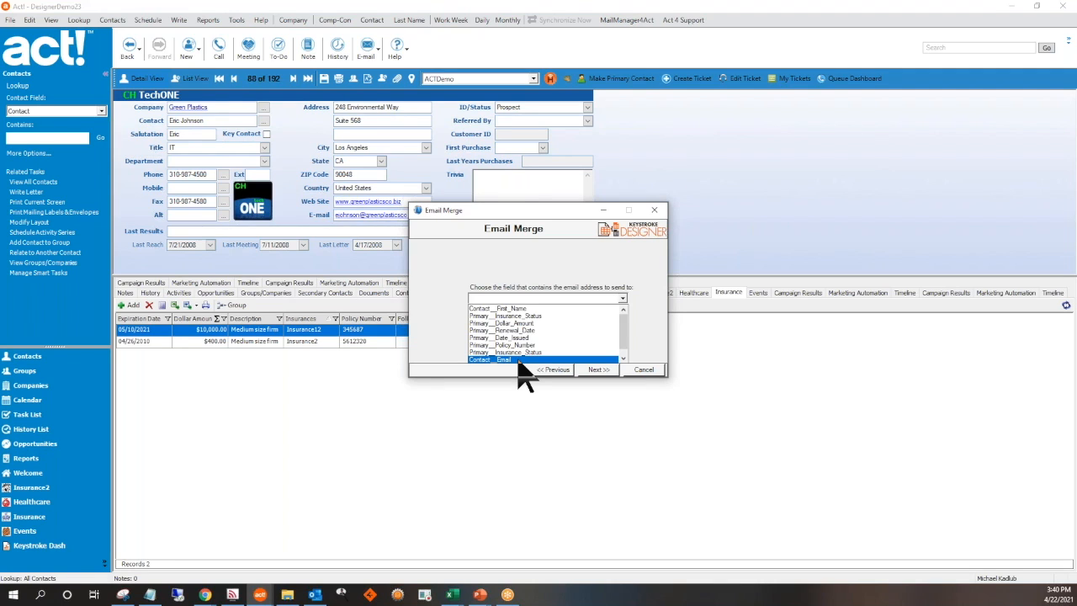
left_click(518, 361)
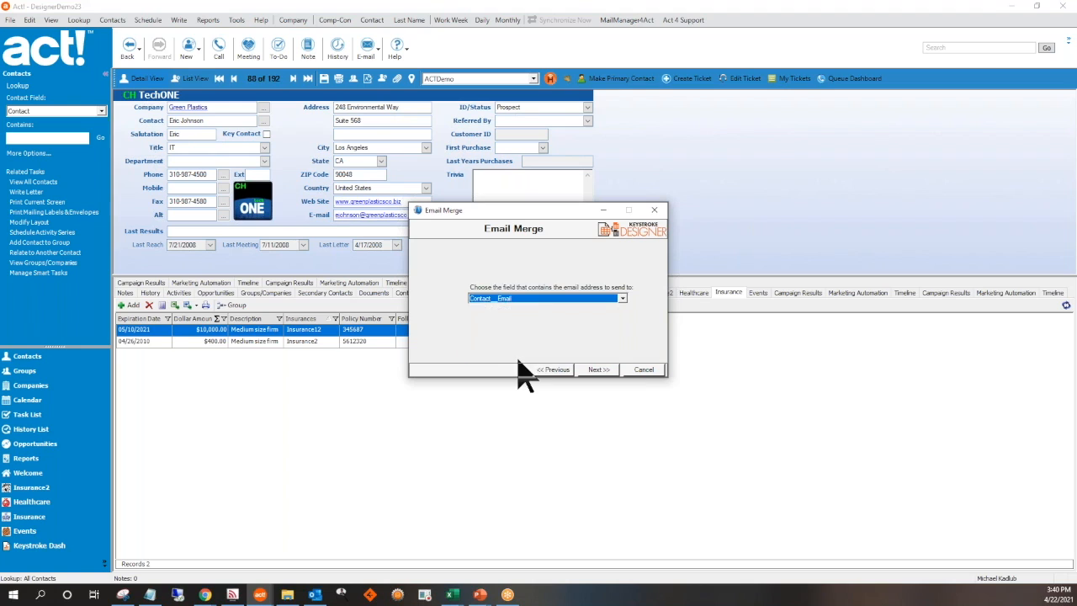
left_click(598, 370)
left_click(519, 299)
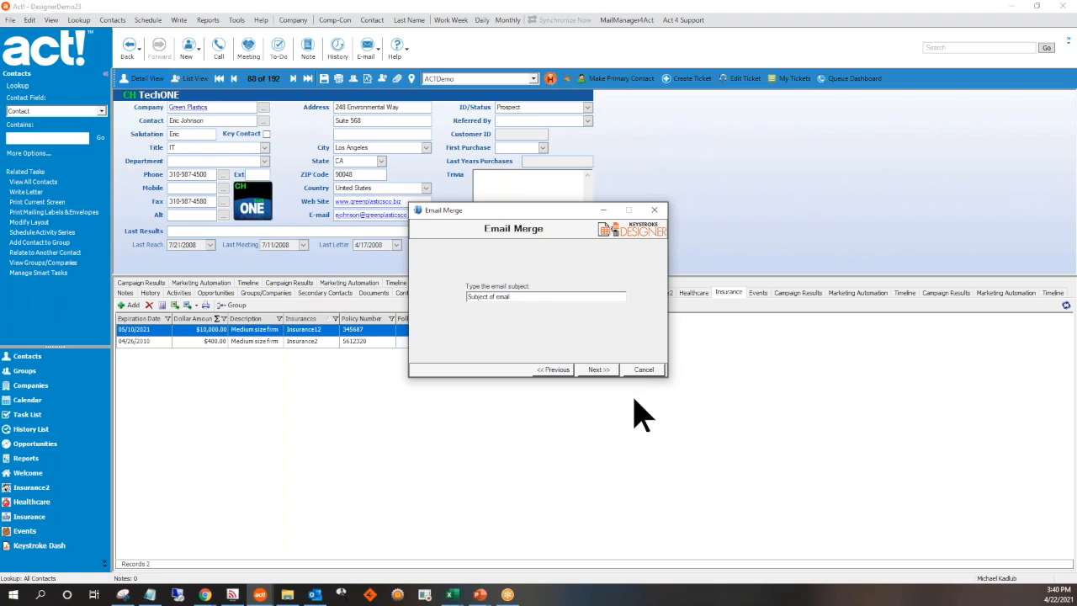
left_click(599, 371)
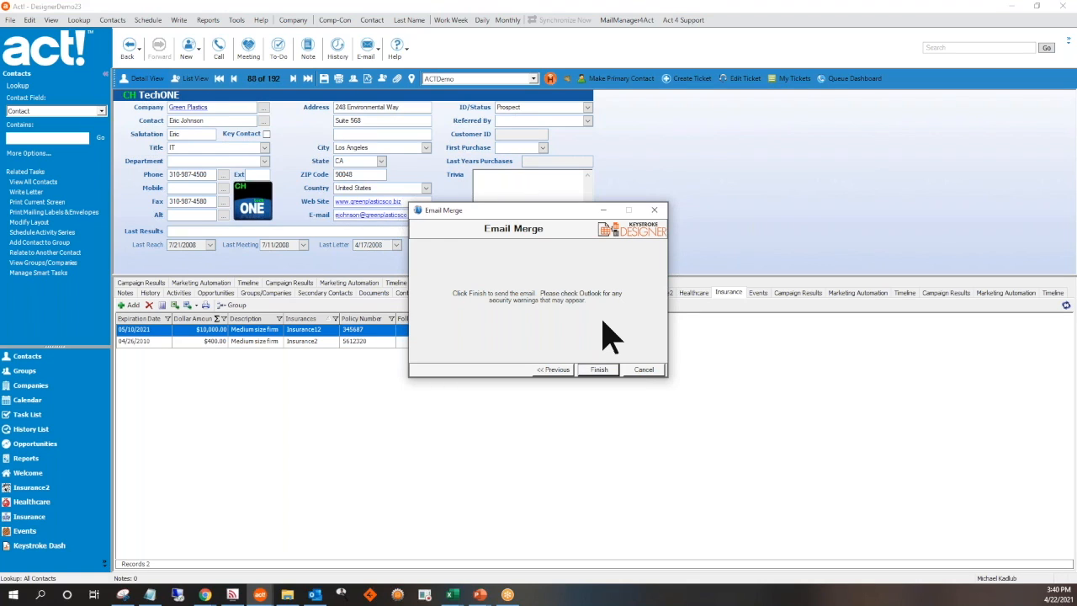
- Finish the merge and close the Outlook message showing policy 345687, renewal 5/10/2021
left_click(601, 367)
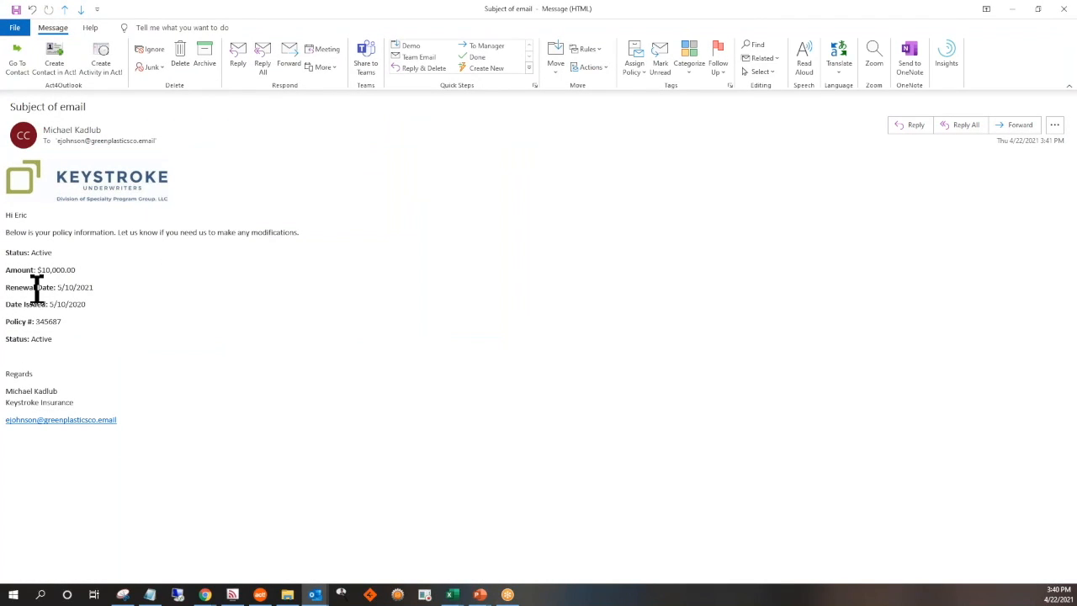
left_click(1063, 13)
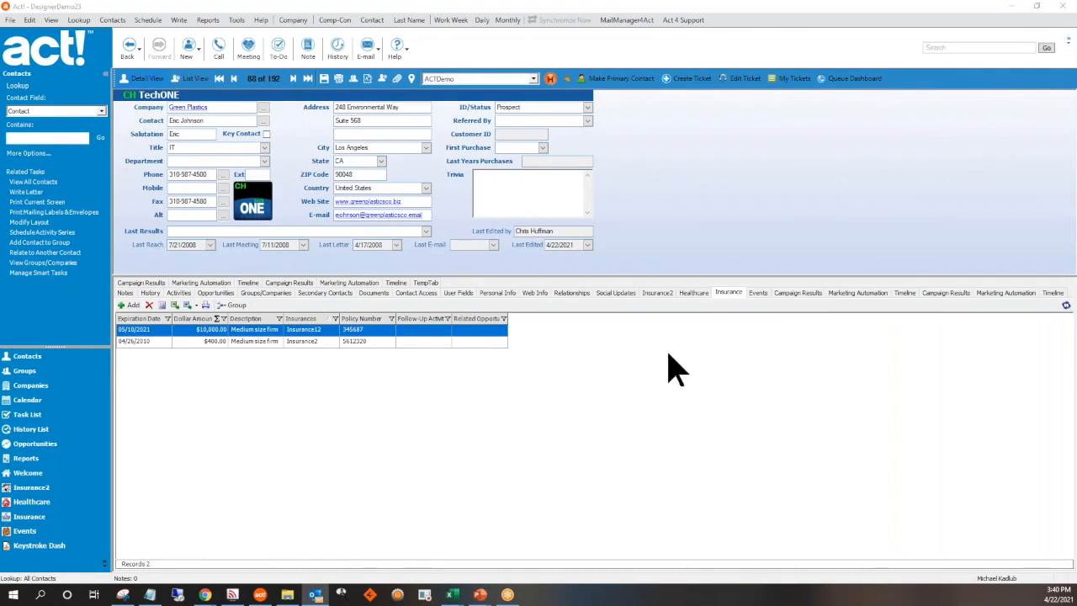
- Select policies 2548678 through 345686 in the full Insurance list
left_click(254, 342, "shift")
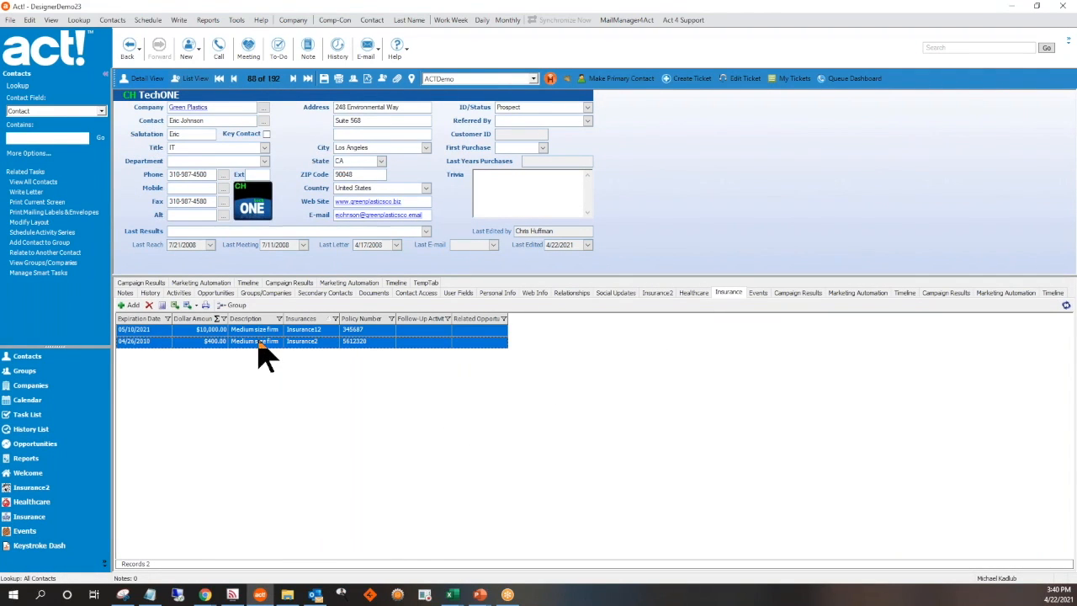
left_click(38, 517)
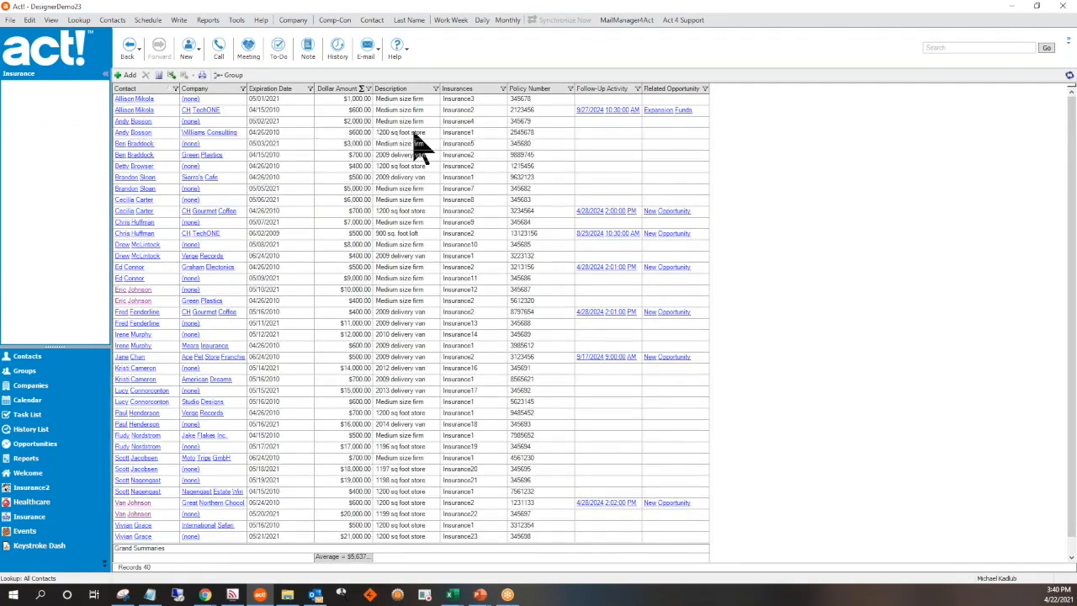
left_click(413, 133)
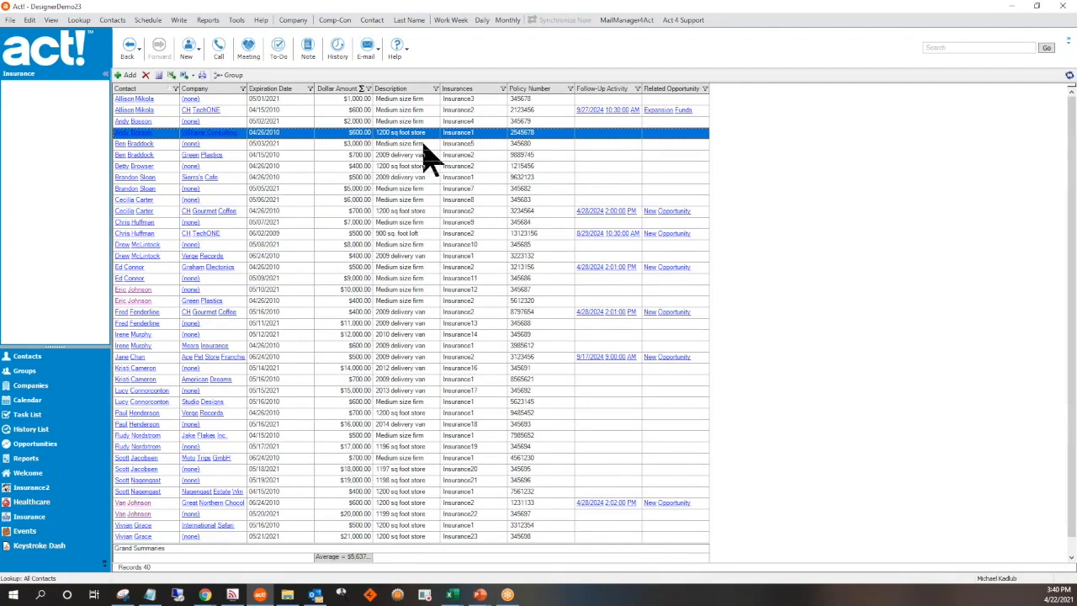
left_click(386, 280, "shift")
right_click(395, 249)
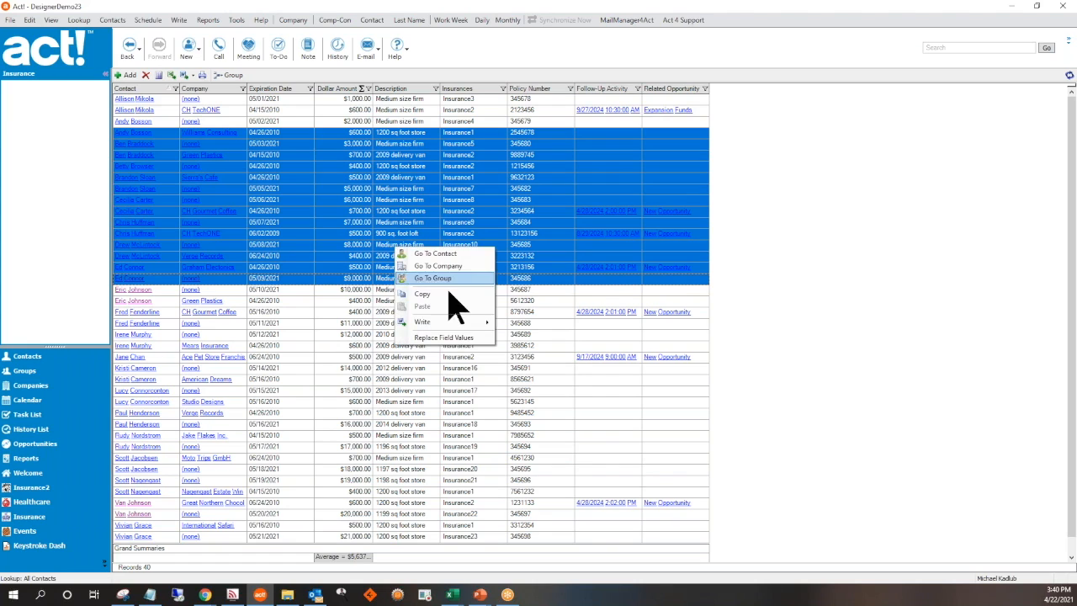
- Clear the selection and open the Green Plastics contact's detail record
mouse_move(487, 324)
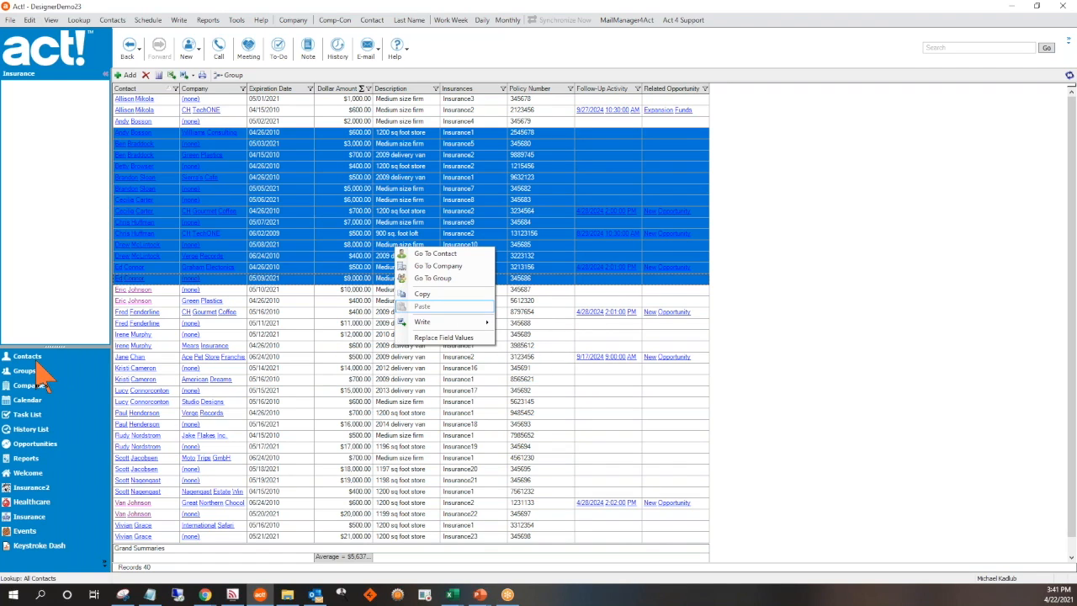
left_click(129, 293)
double_click(130, 294)
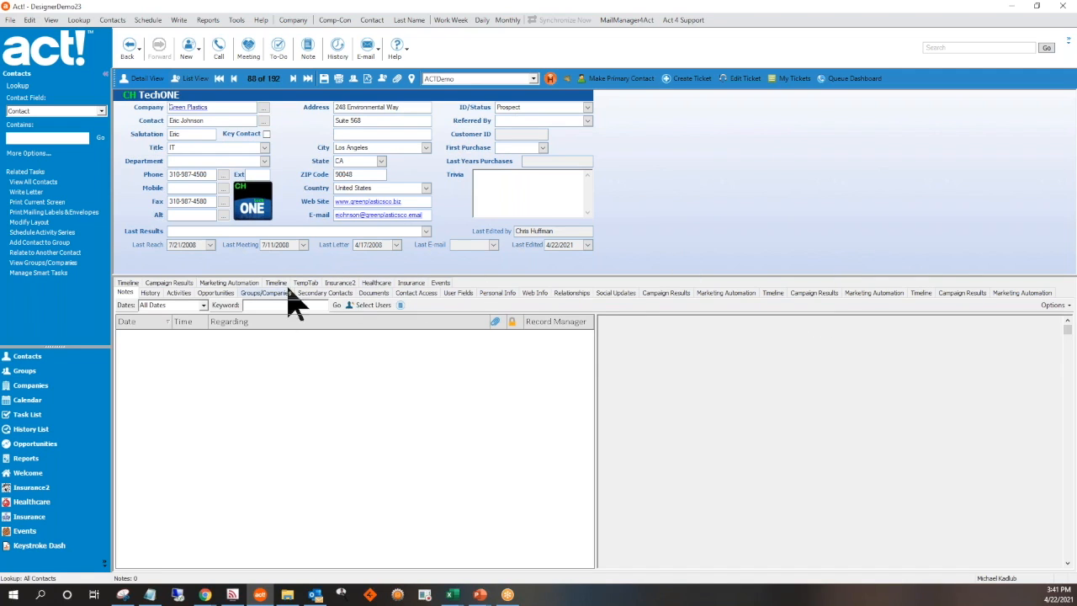
- Merge the contact's insurance policies to Word with the Insurance Policies.adtd template
left_click(407, 283)
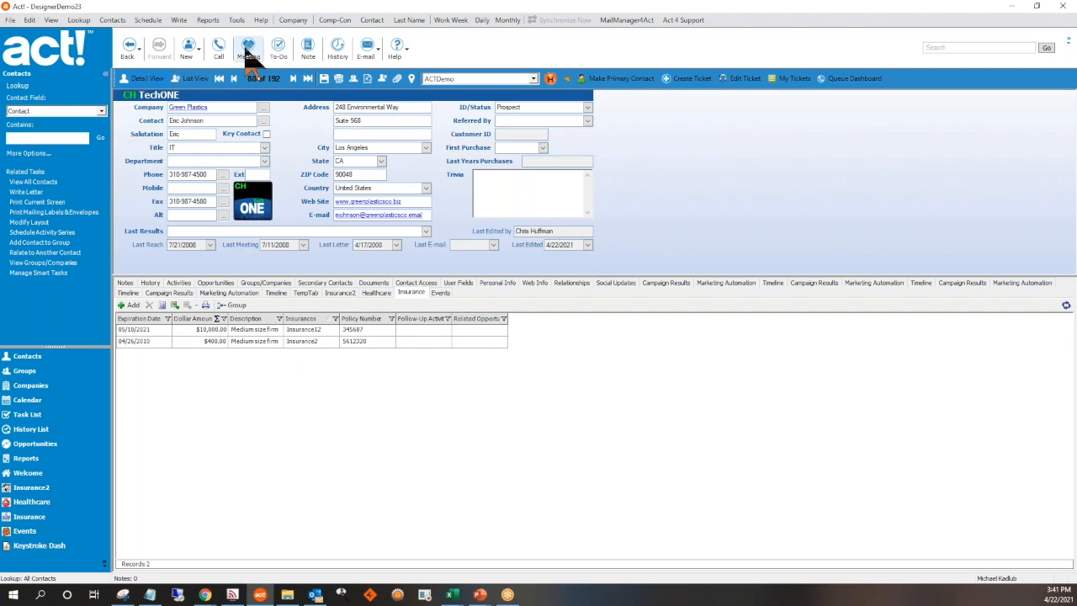
left_click(177, 21)
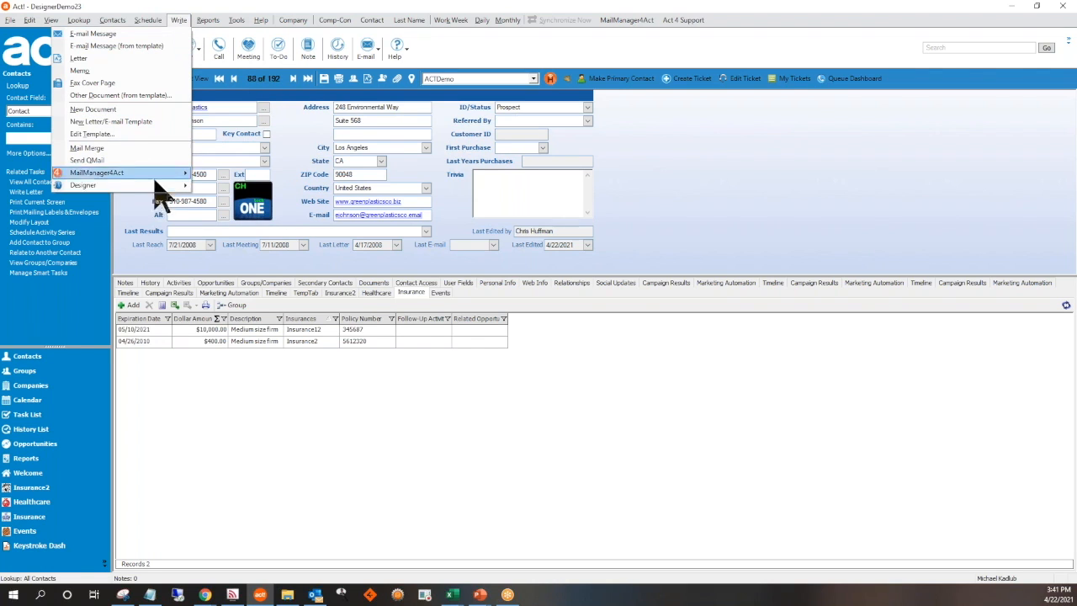
mouse_move(172, 186)
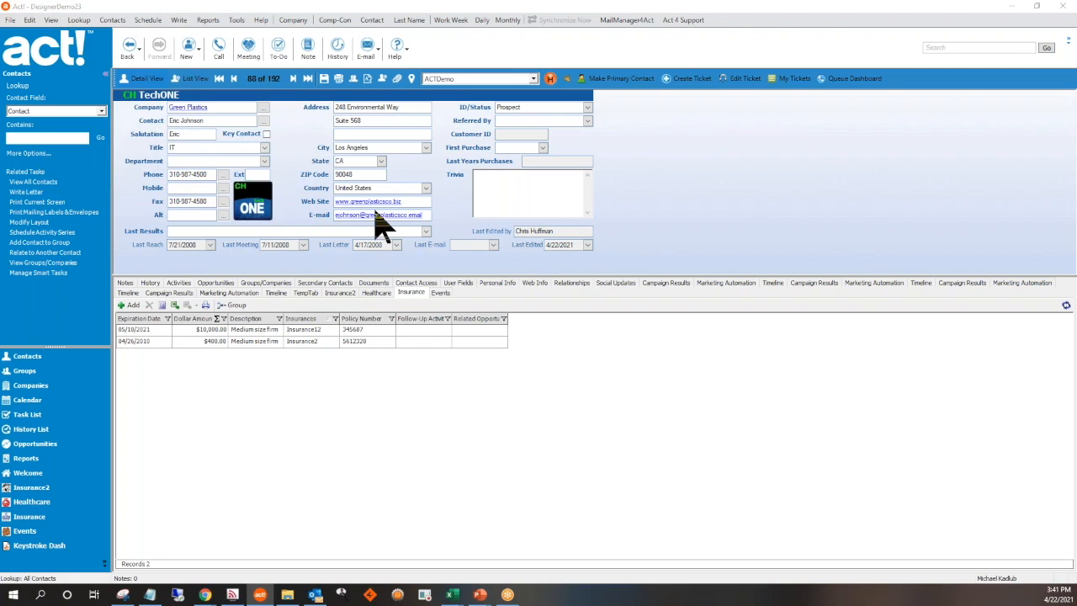
left_click(196, 106)
left_click(639, 299)
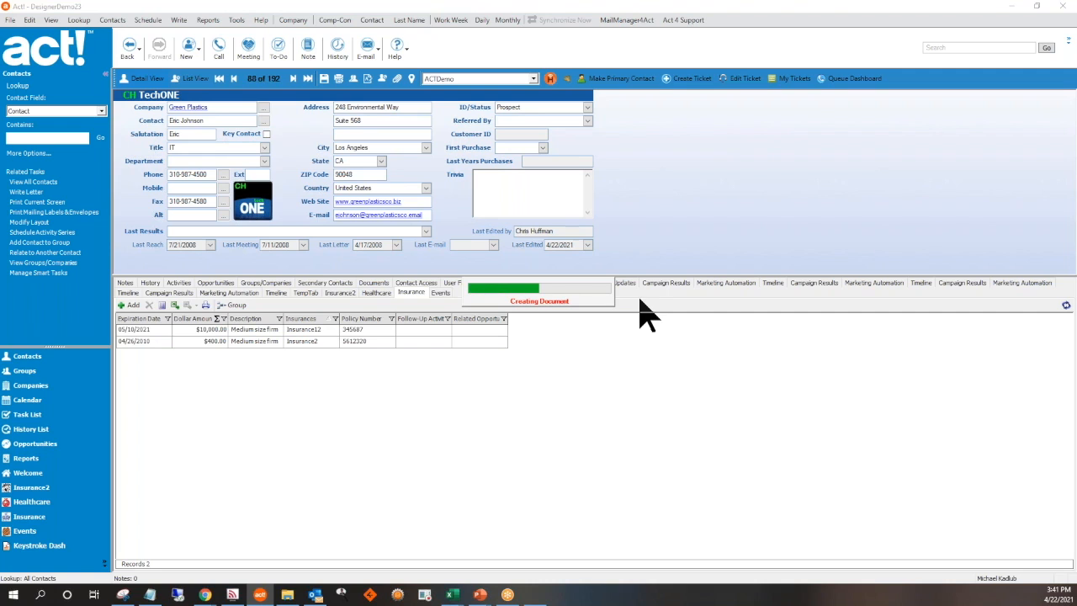
- Review the merged letter listing the $400.00 and $10,000.00 policies, then close it without saving
left_click(532, 594)
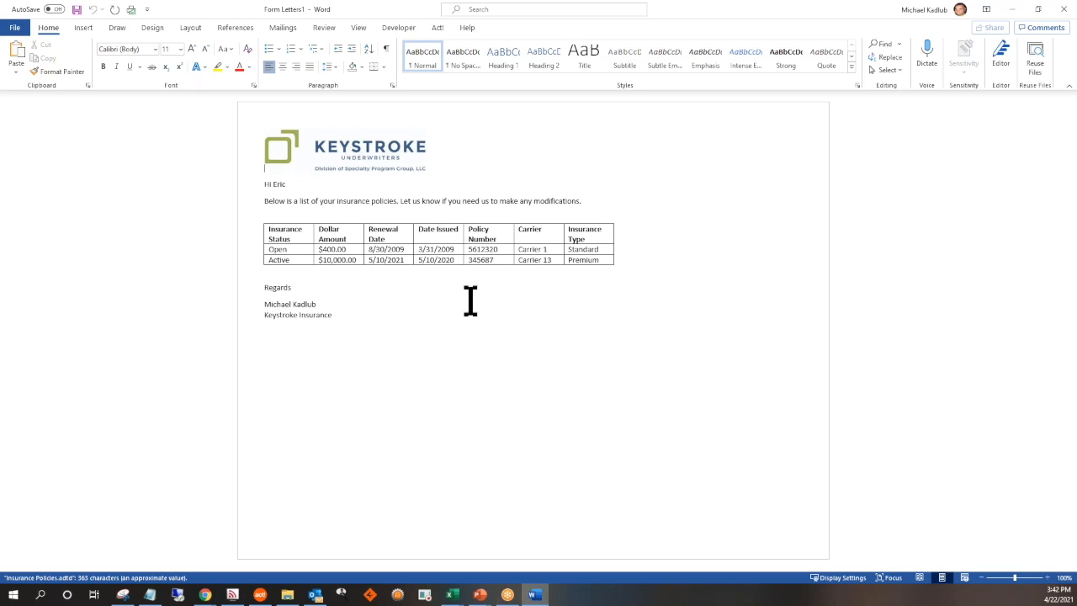
left_click(1062, 11)
left_click(594, 359)
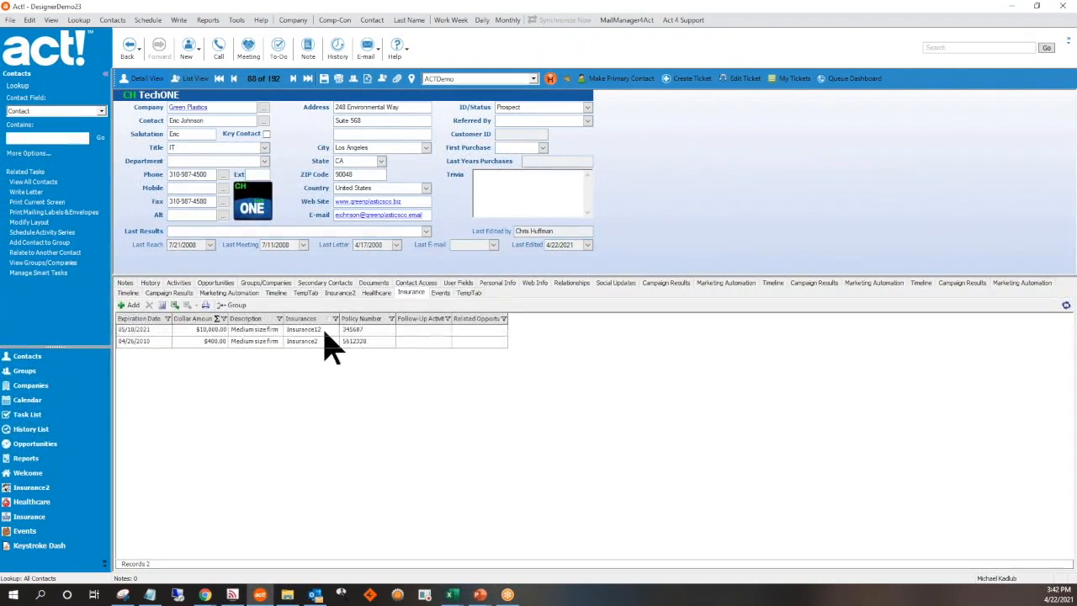
- Select the $10,000 policy and toggle the policy merge options
left_click(326, 331)
right_click(325, 334)
mouse_move(413, 411)
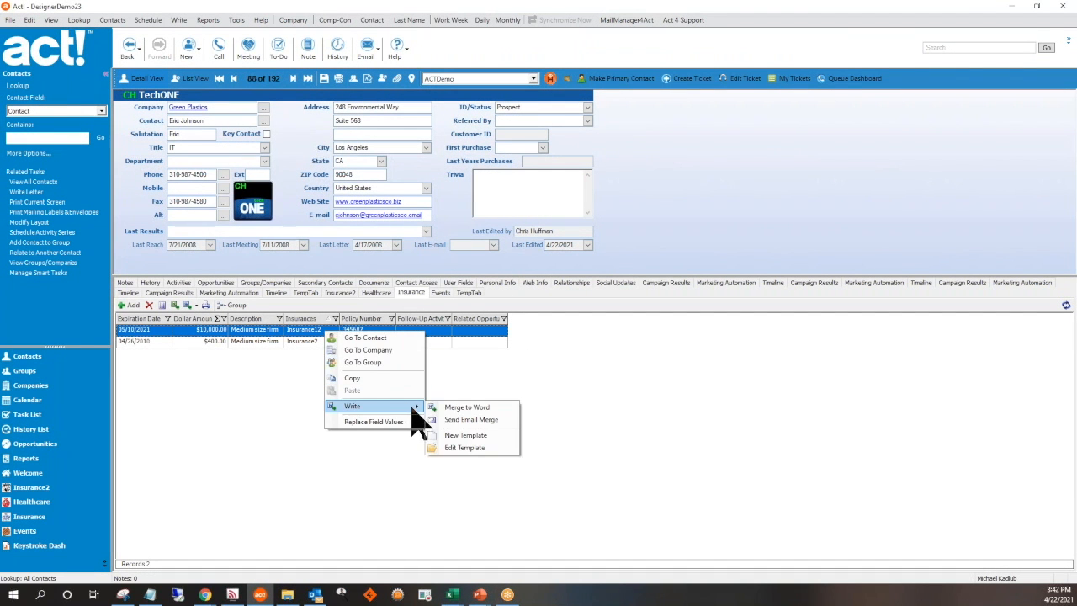
left_click(383, 262)
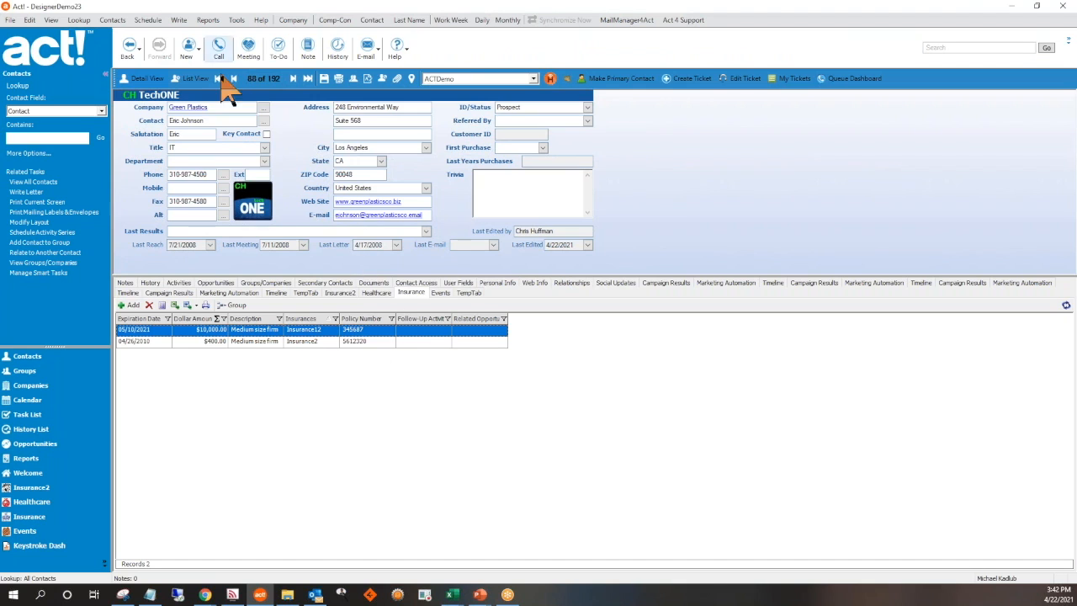
left_click(197, 306)
left_click(198, 305)
left_click(197, 306)
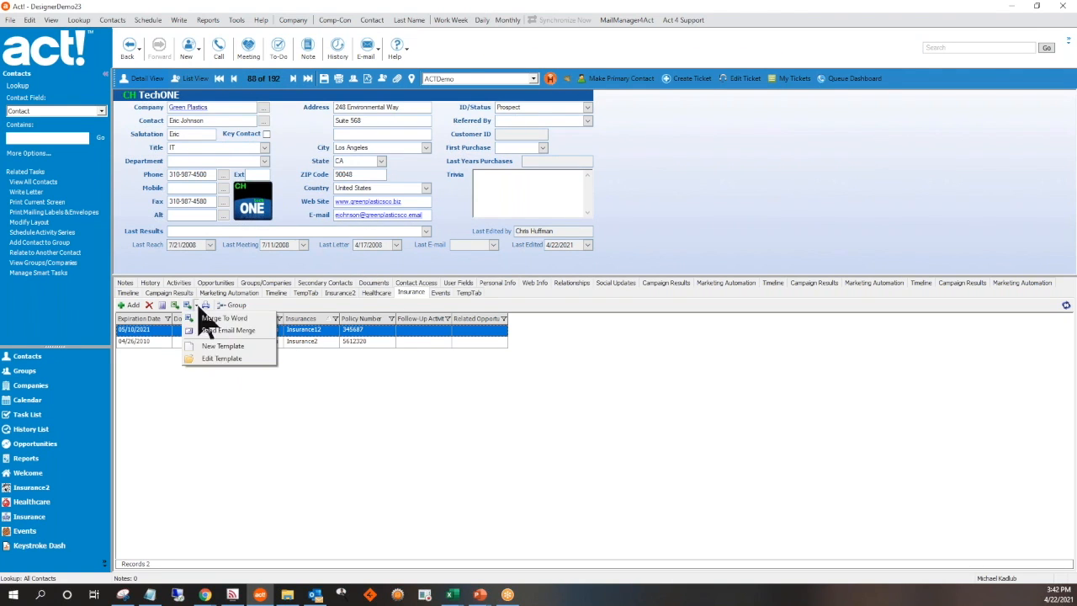
- Choose Write > Designer > Edit Template
left_click(184, 21)
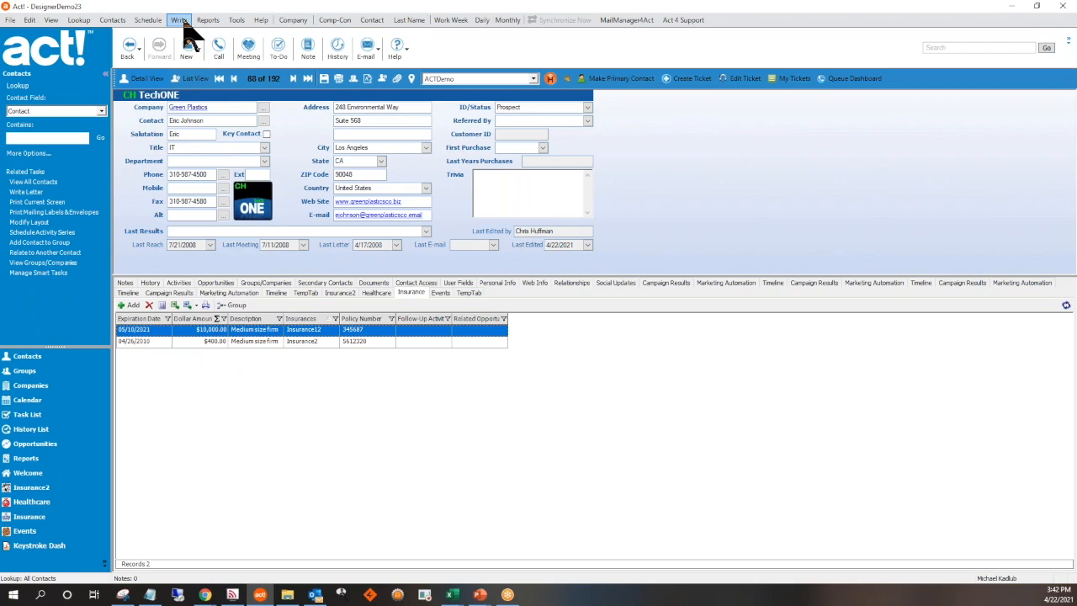
left_click(178, 22)
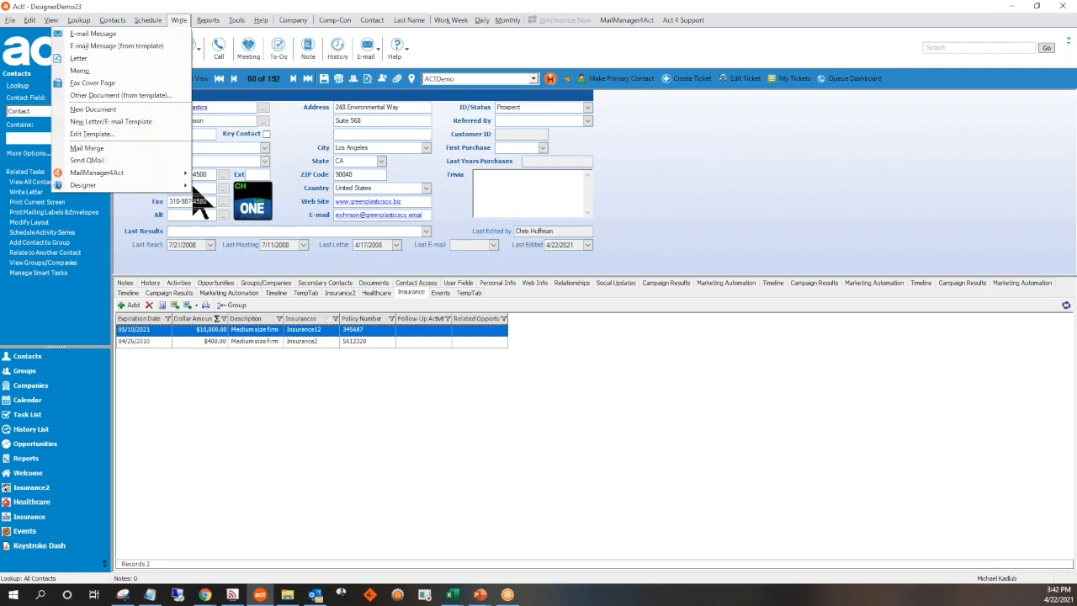
mouse_move(187, 185)
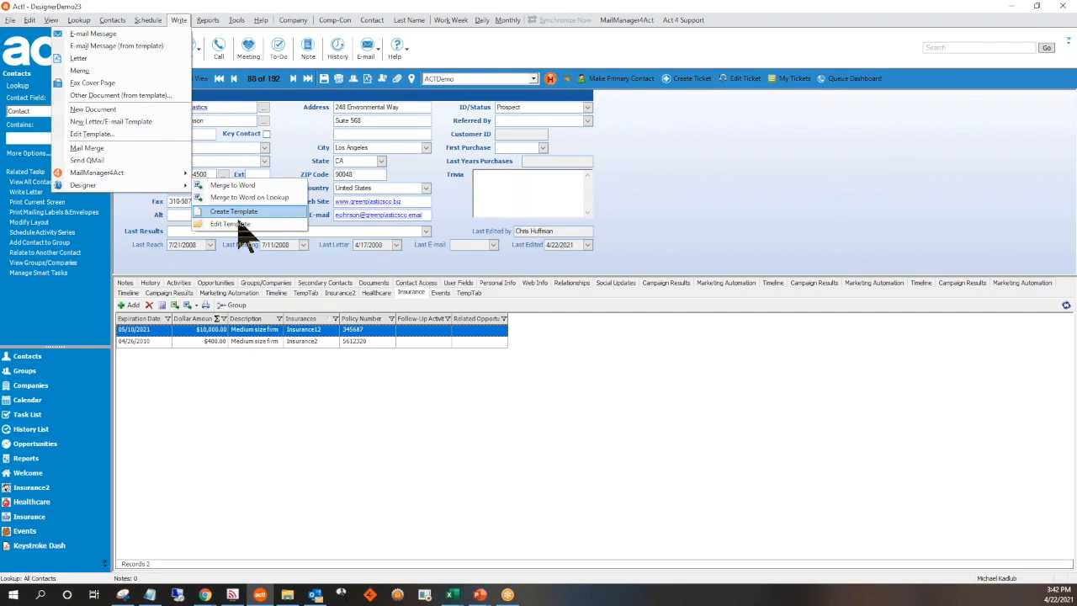
left_click(240, 224)
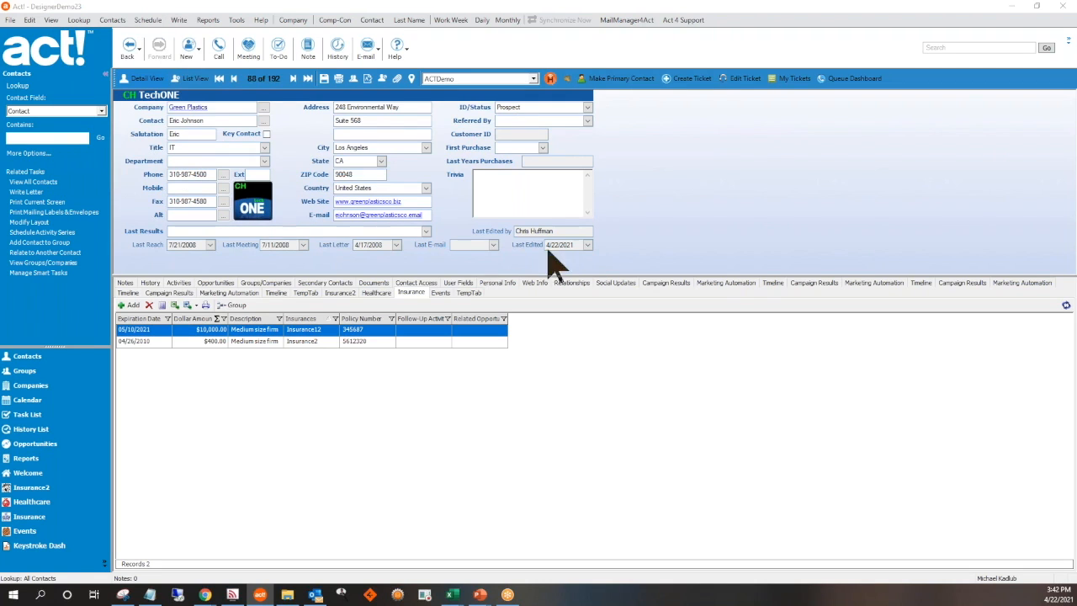
- Open Insurance Policies.adtd, review its seven Designer.Insurance merge fields, then close Word
double_click(199, 108)
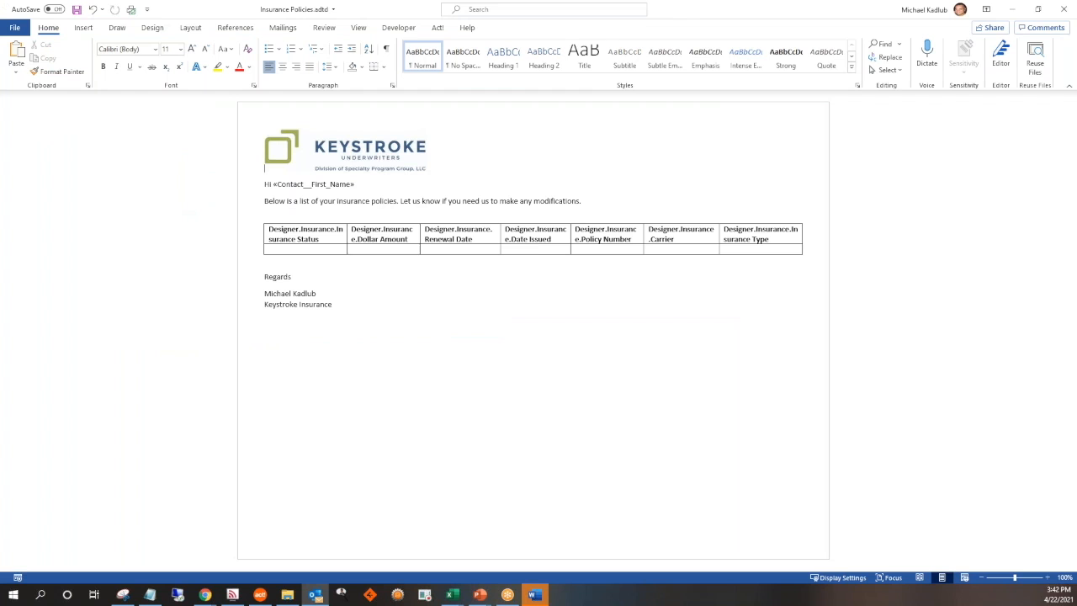
left_click_drag(553, 271, 557, 427)
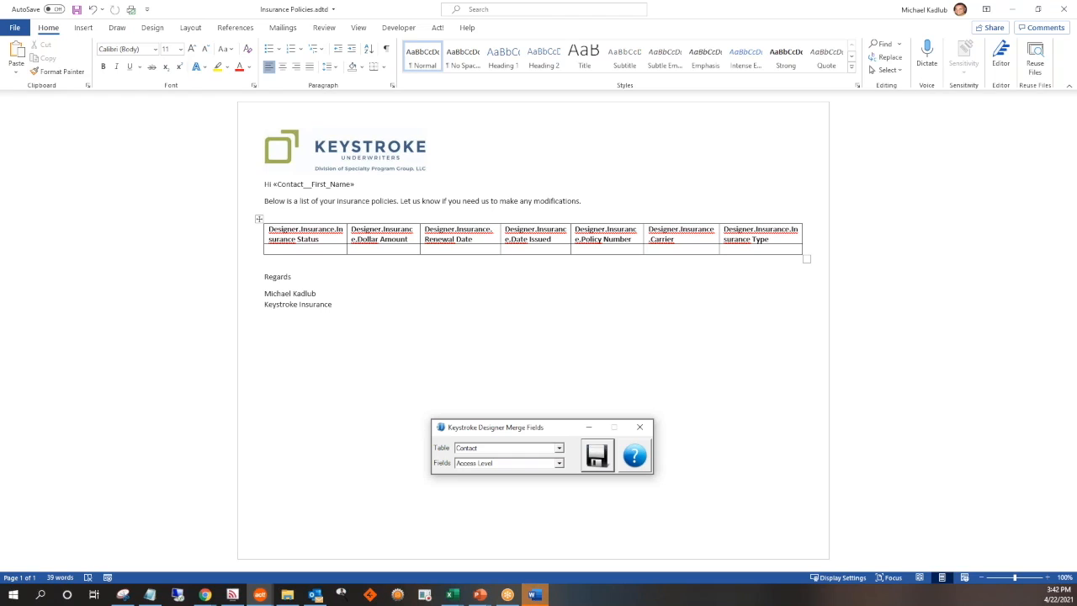
left_click(597, 455)
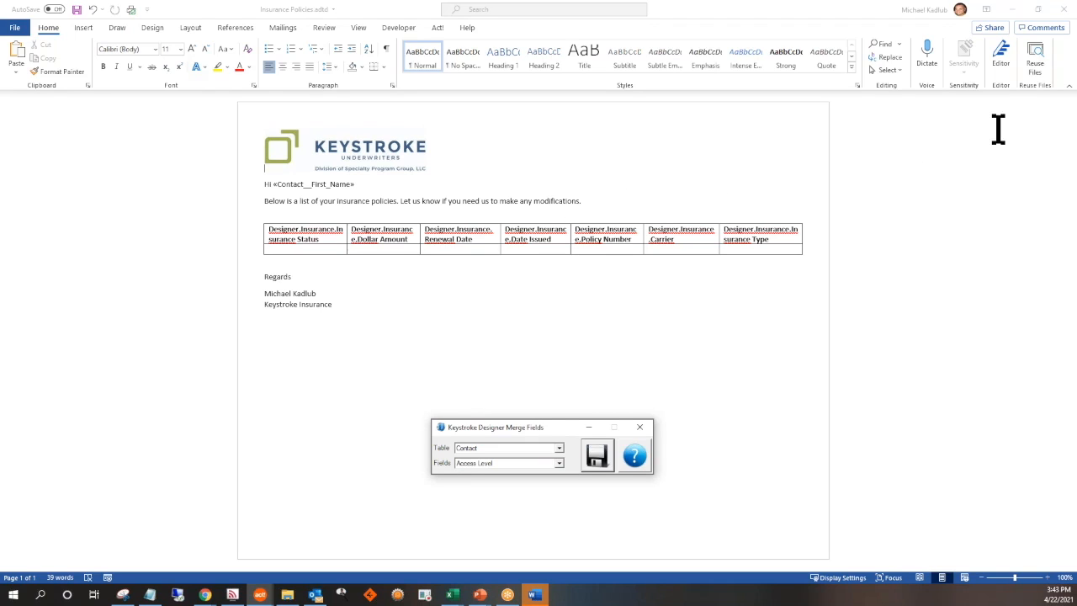
left_click(1065, 10)
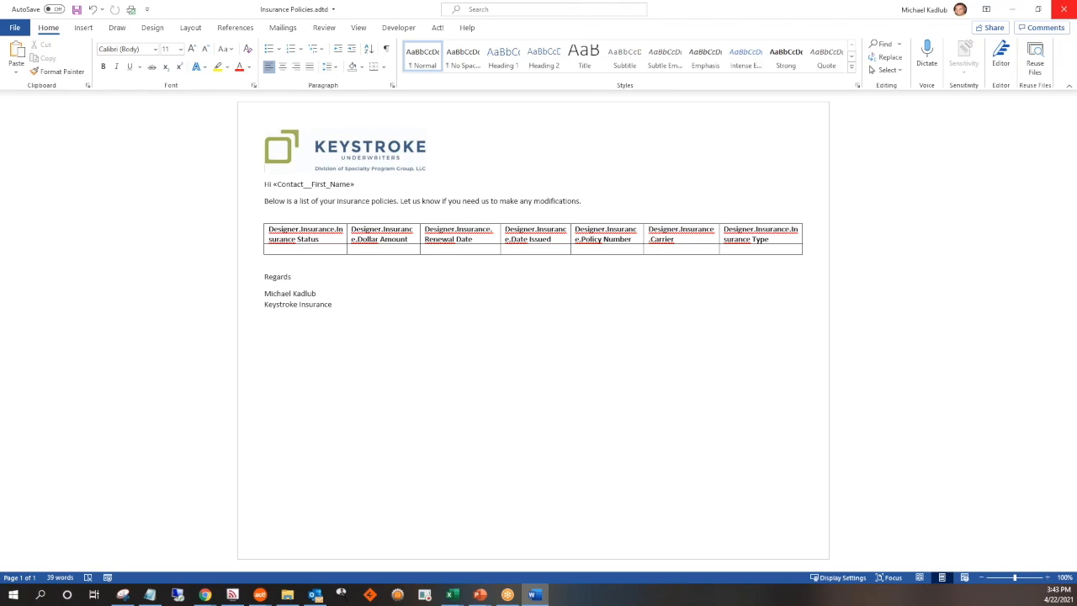
left_click(1064, 10)
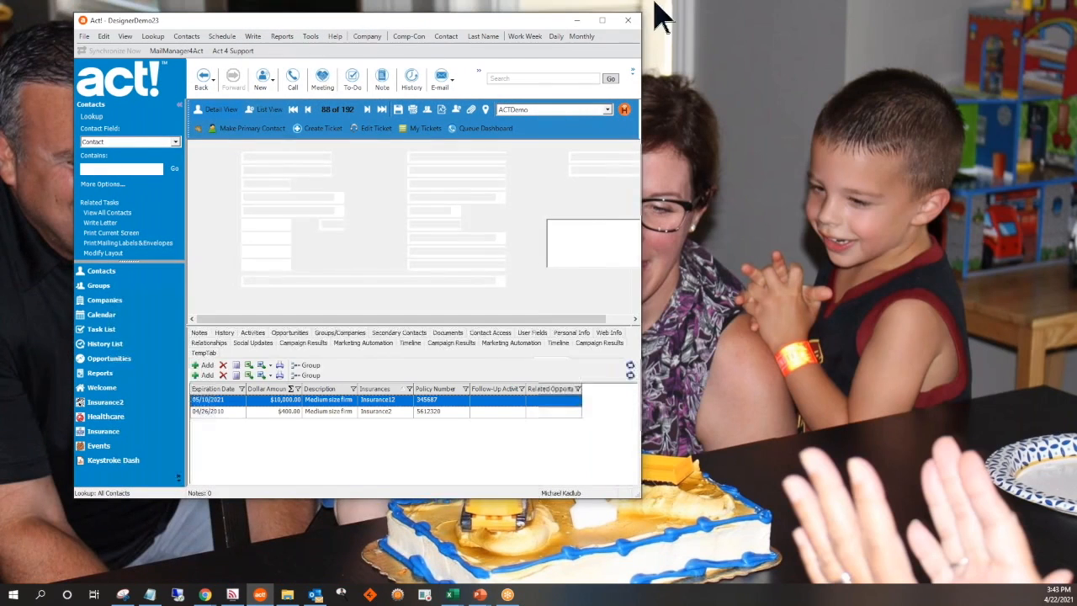
- Maximize Act! and sort the Insurance list by Expiration Date, earliest first
left_click(600, 20)
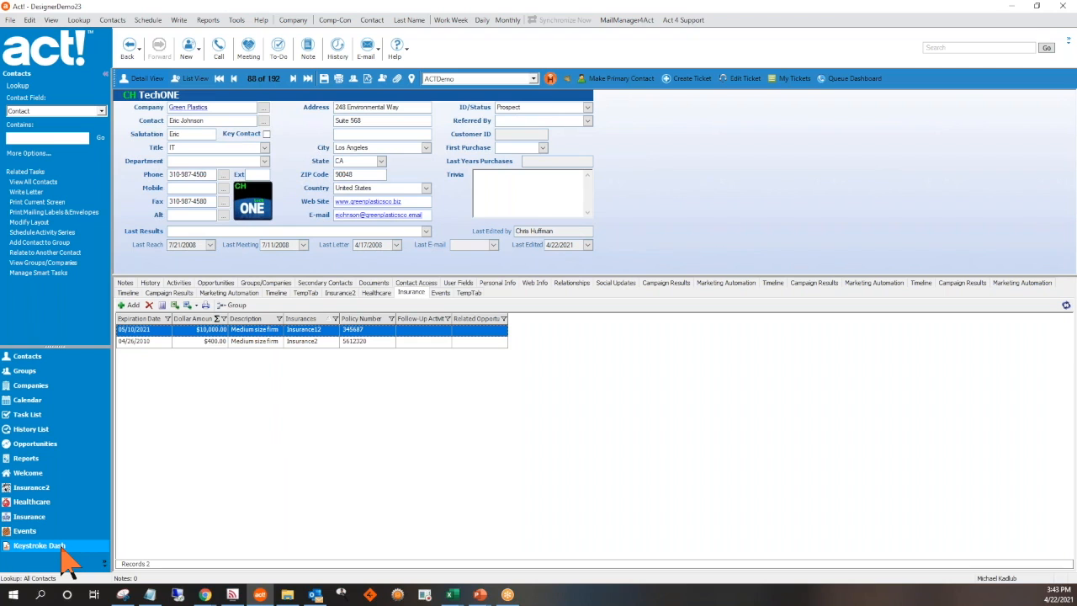
left_click(25, 517)
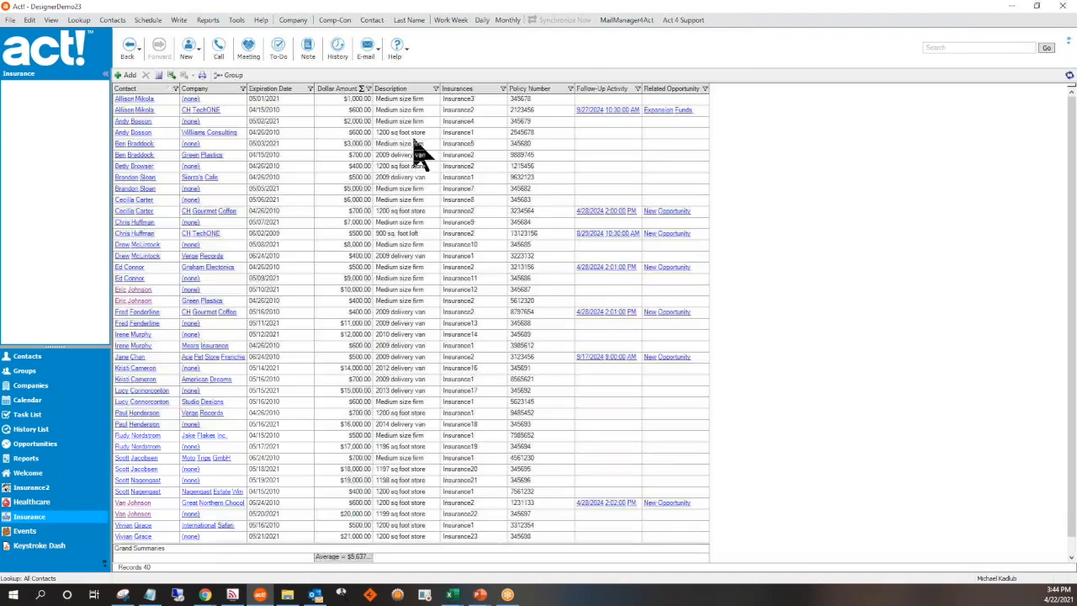
left_click(431, 179)
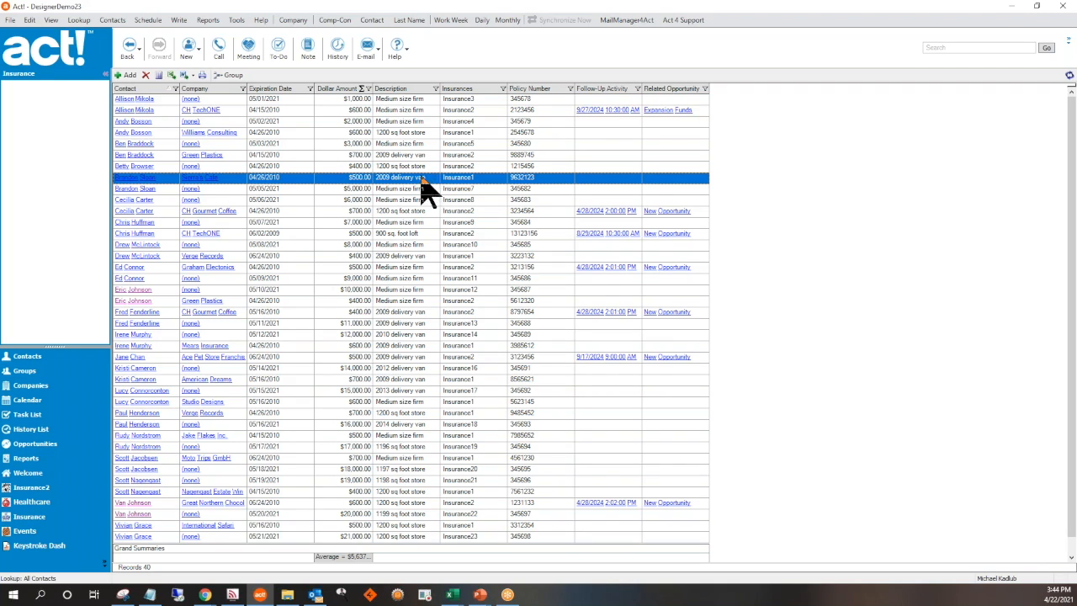
left_click(281, 91)
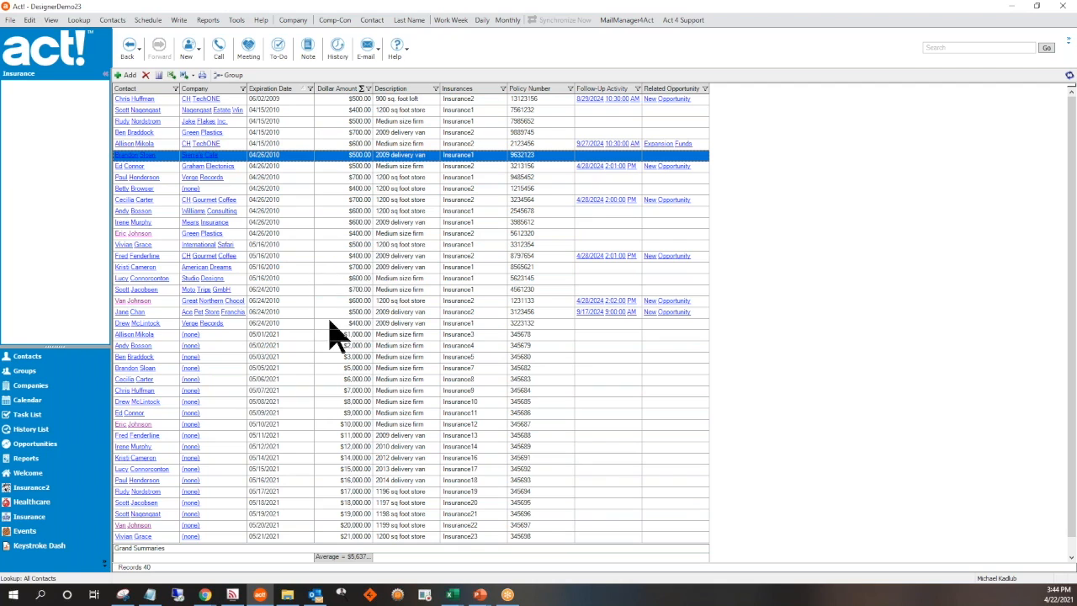
- Select the policies expiring 05/11/2021 through 05/21/2021 and open Replace Field Values
left_click(283, 436)
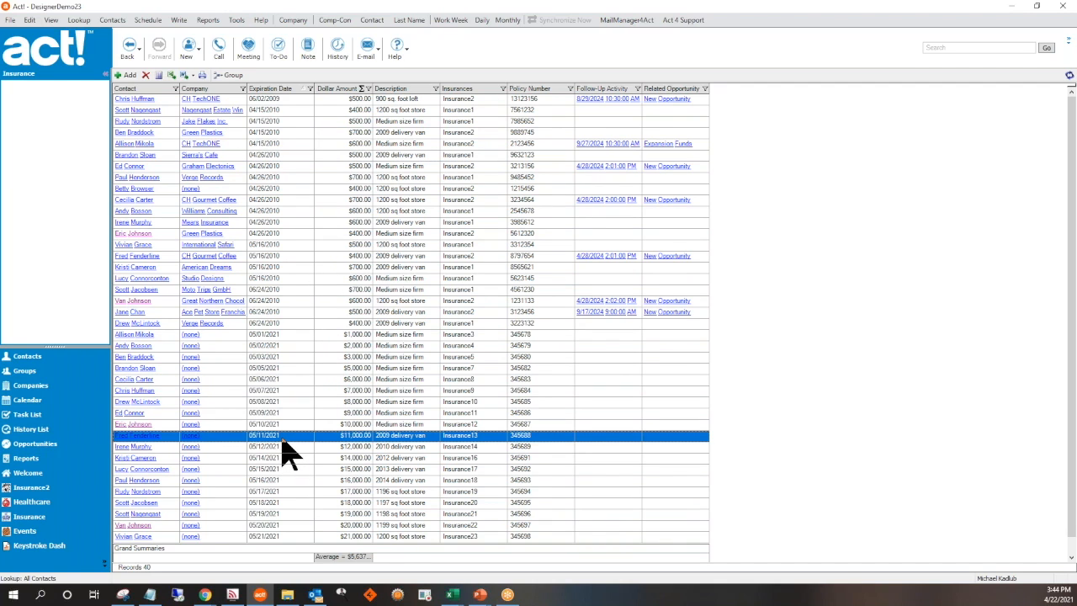
left_click(296, 536, "shift")
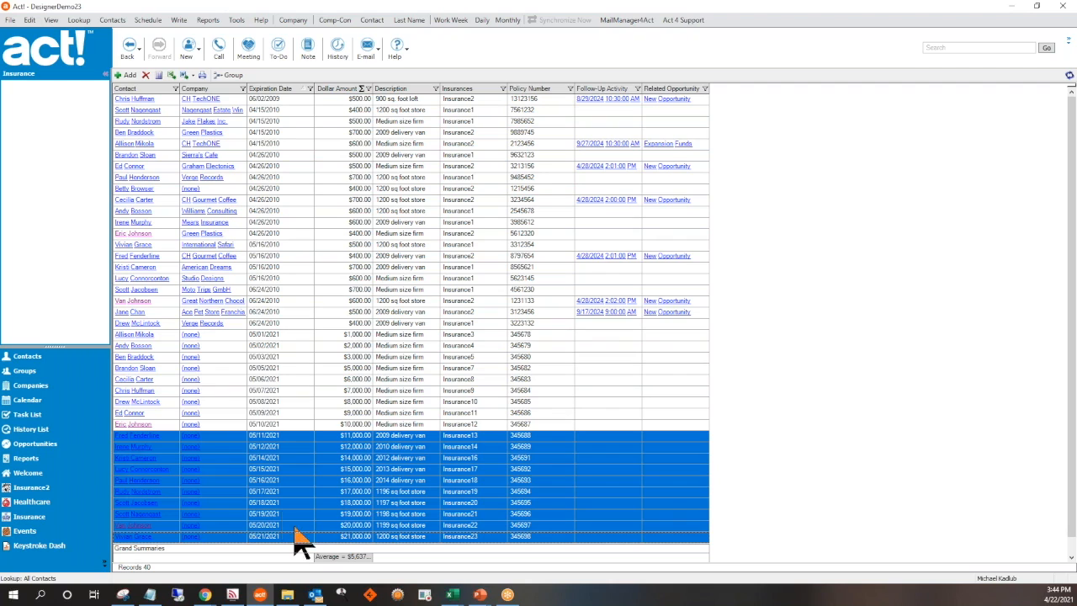
right_click(308, 460)
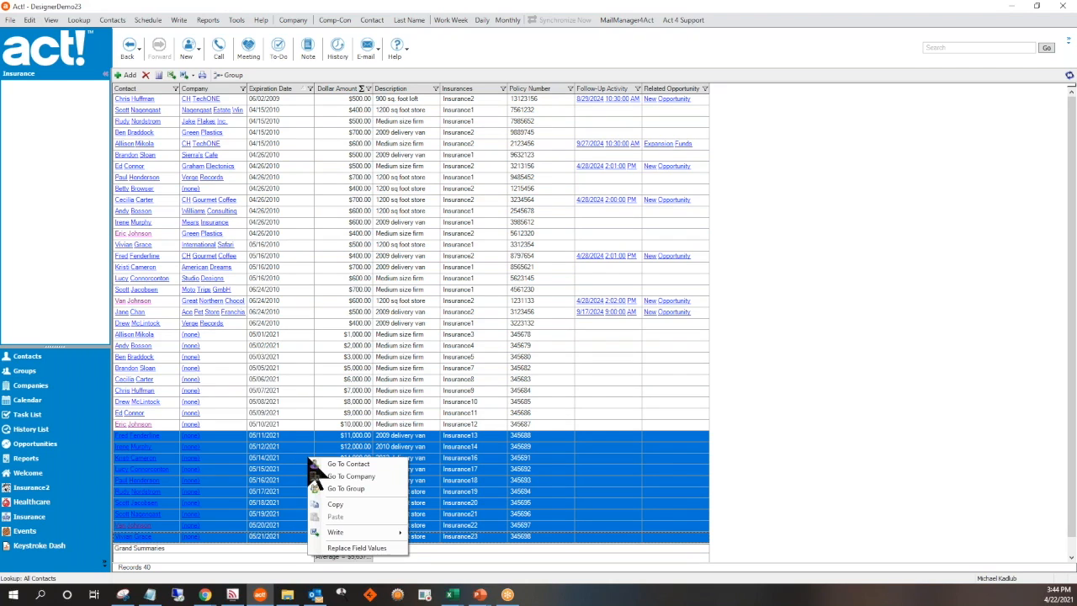
left_click(367, 551)
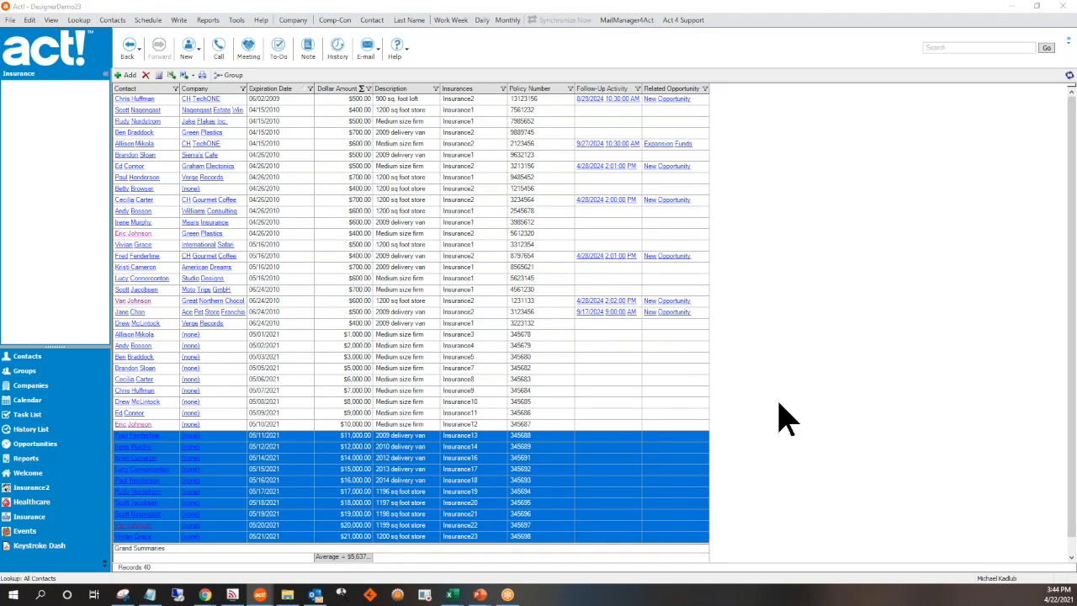
left_click_drag(891, 81, 477, 236)
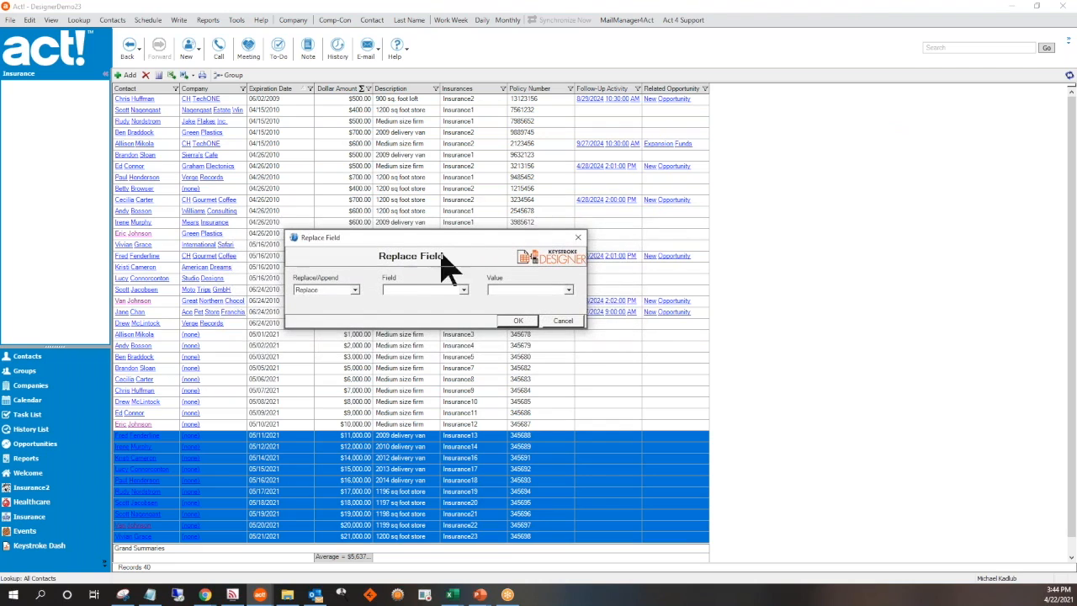
- Replace the Expiration Date field with 7/1/2021 for the selected policies and confirm the change
left_click(354, 289)
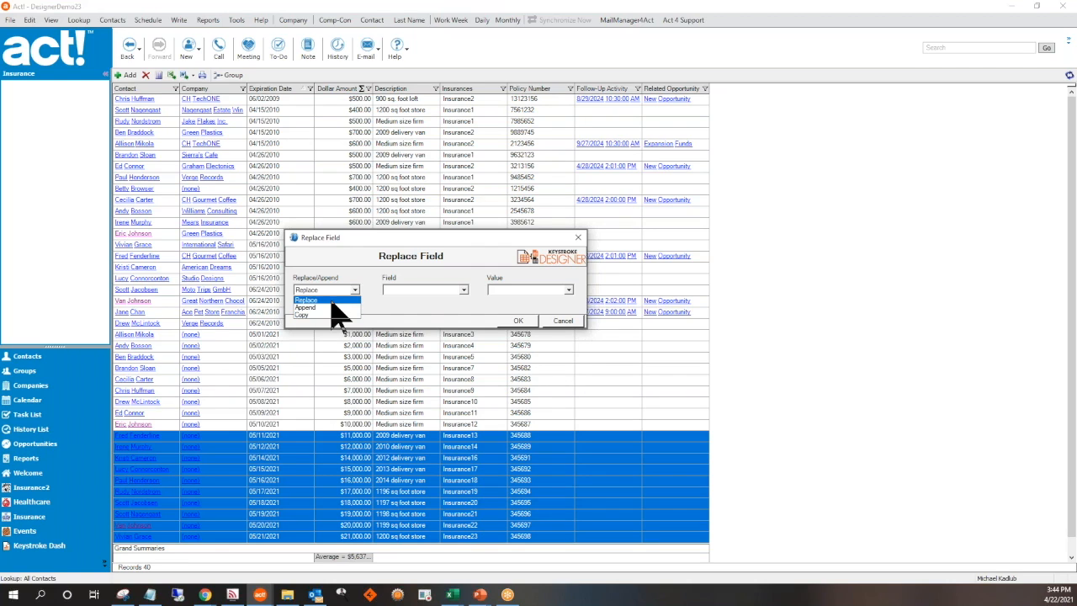
left_click(332, 304)
left_click(464, 289)
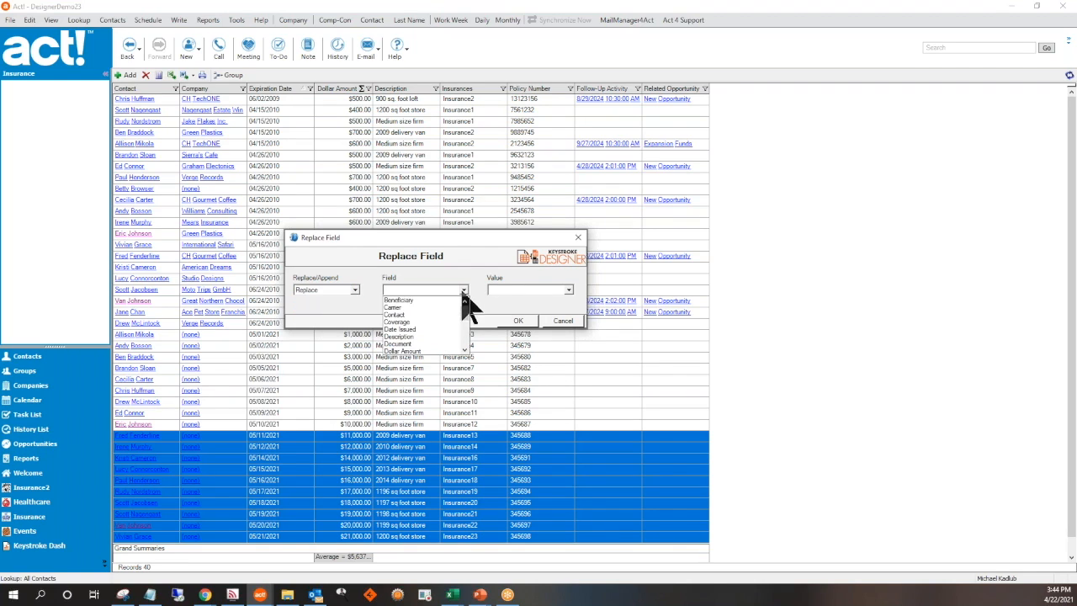
left_click(463, 323)
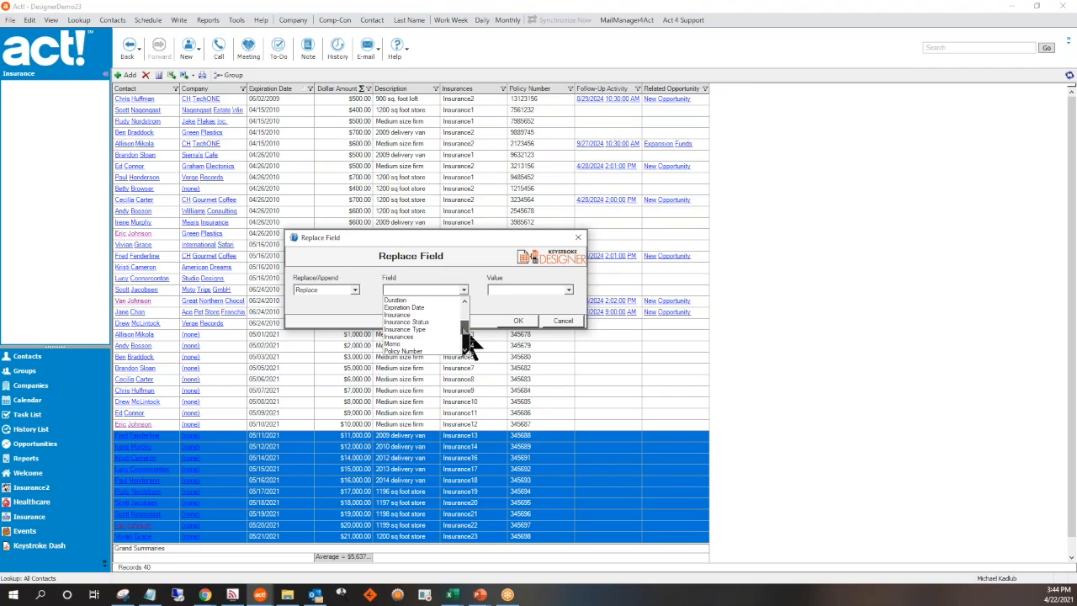
left_click(421, 308)
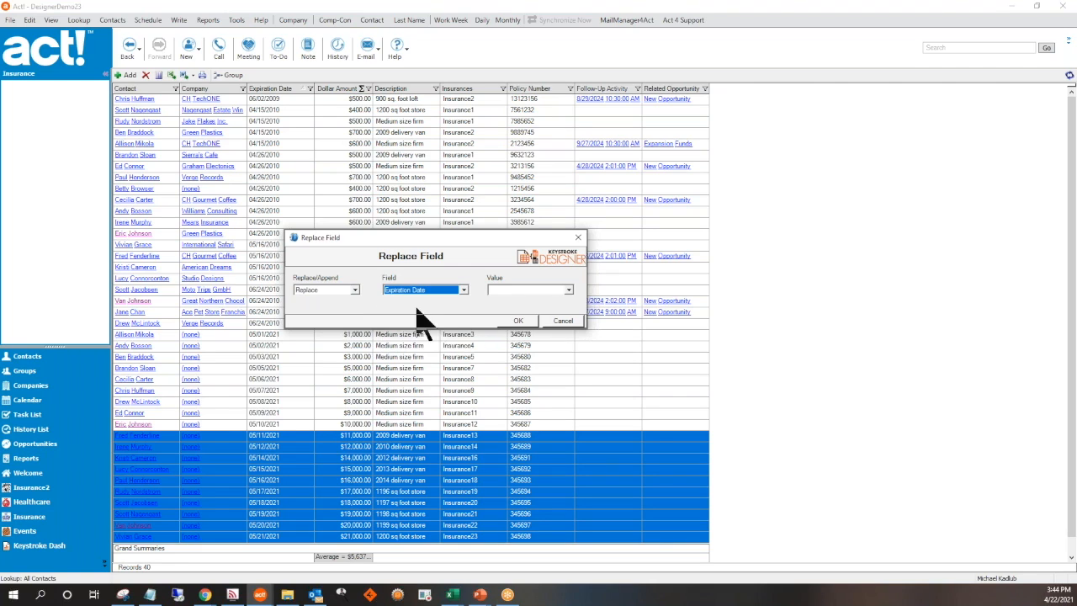
left_click(569, 291)
left_click(542, 296)
type("7/1")
type("021")
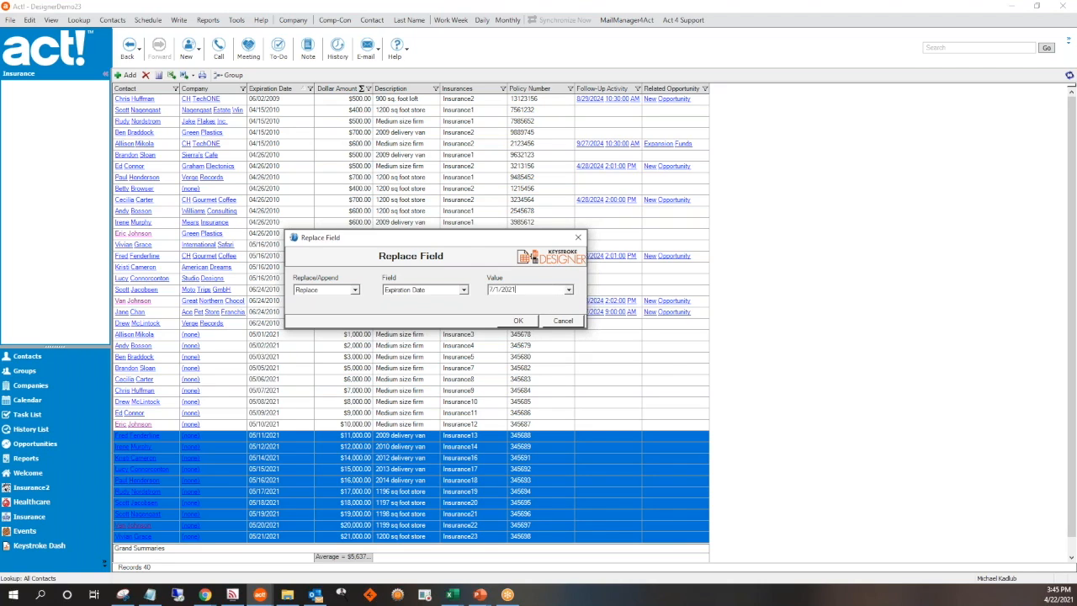
left_click(519, 322)
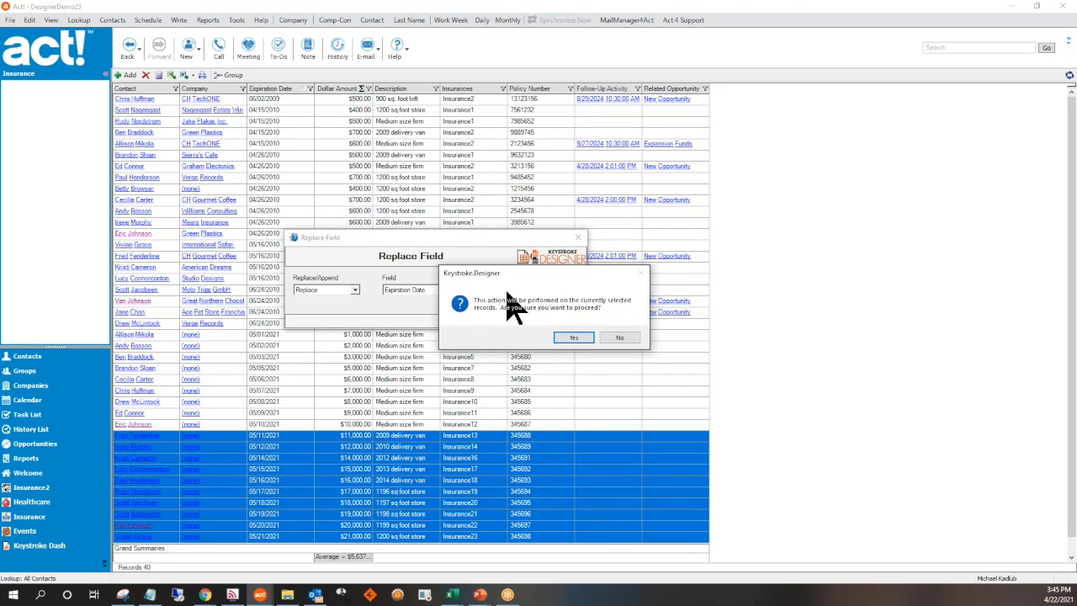
left_click(576, 338)
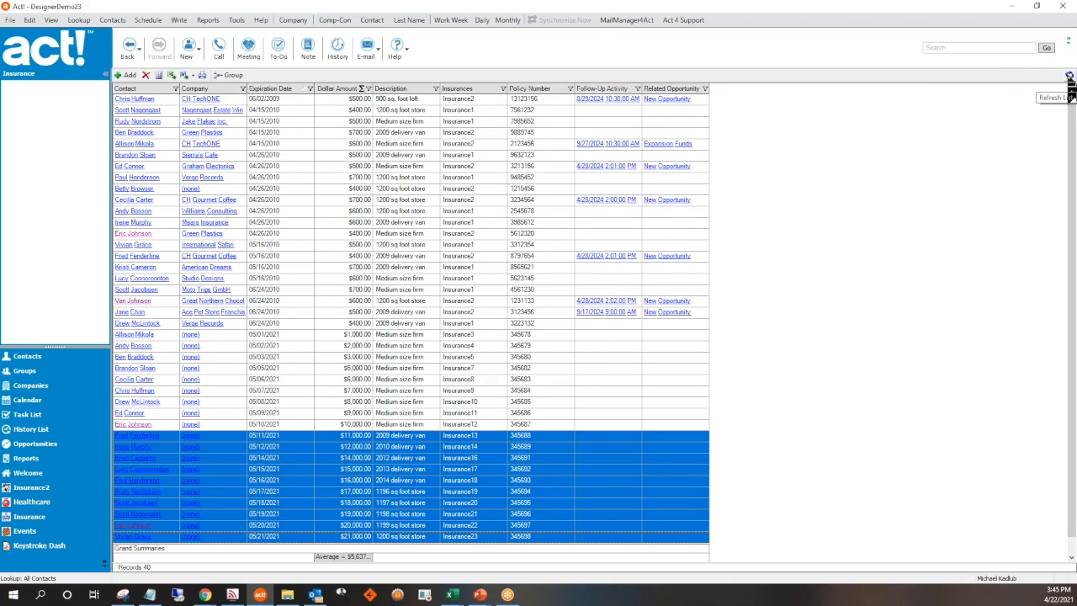
- Refresh the Insurance list to show the 07/01/2021 dates, then switch to the Keystroke training presentation
left_click(1068, 76)
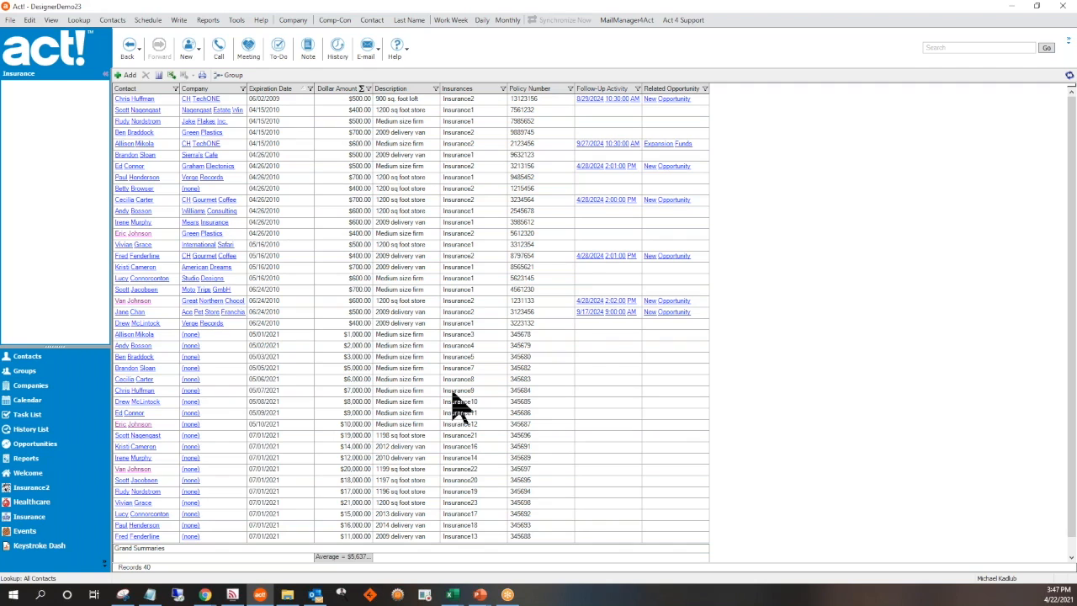
mouse_move(480, 595)
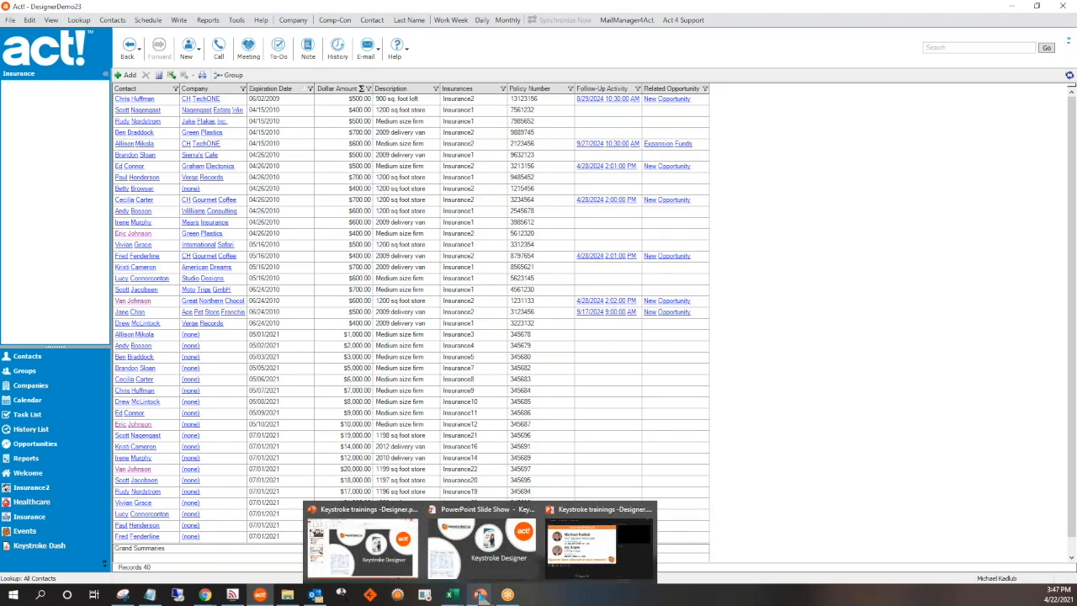
left_click(579, 561)
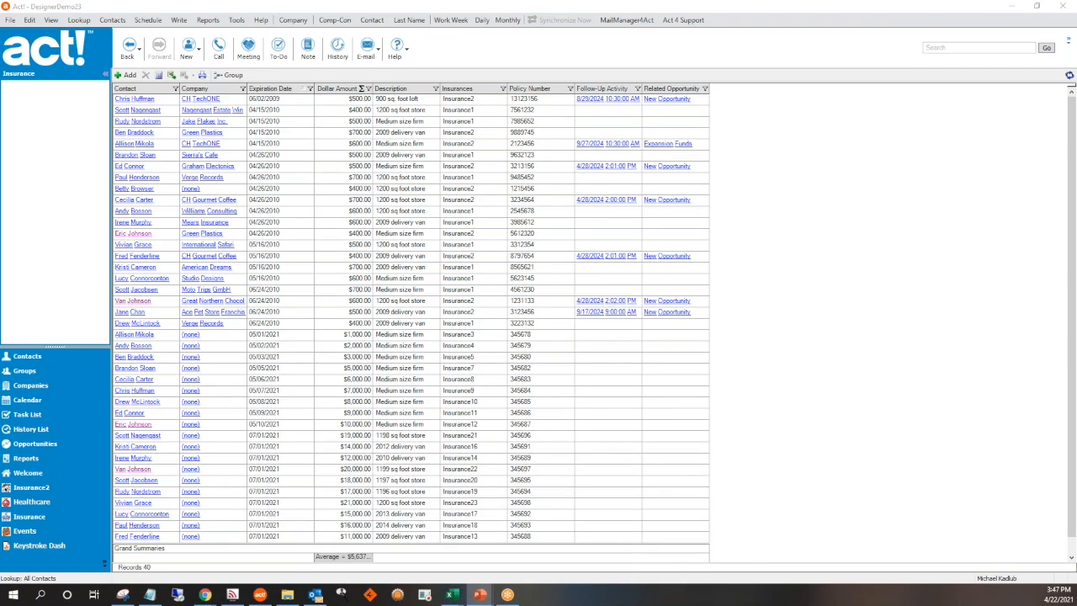